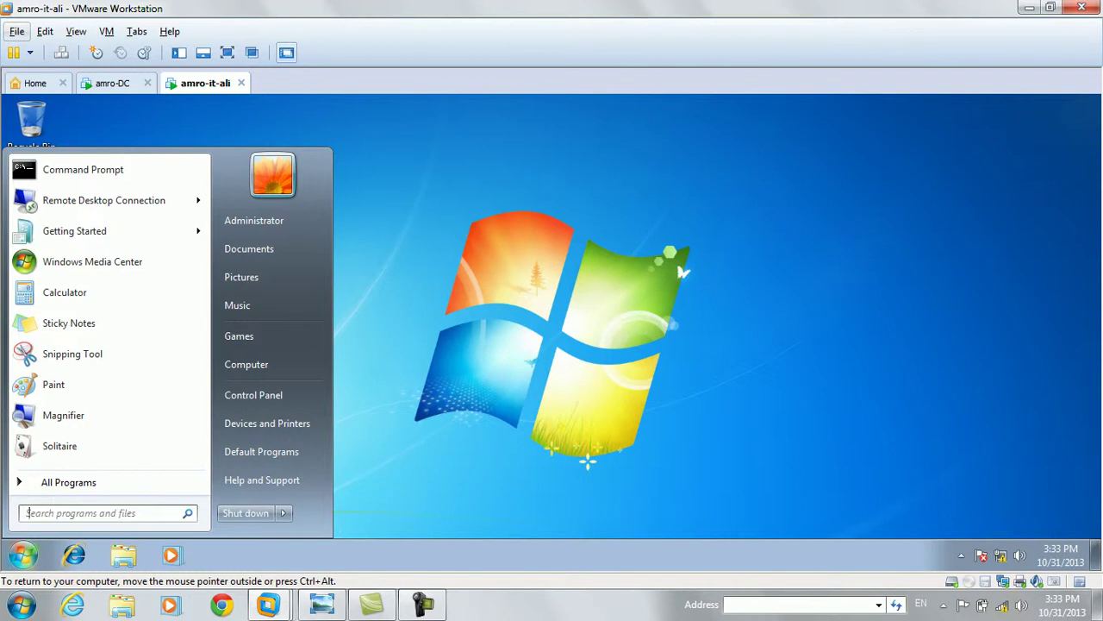
- Open the Local Group Policy Editor with gpedit.msc and widen its policy tree for full folder names
{"action": "type", "text": "gpedit"}
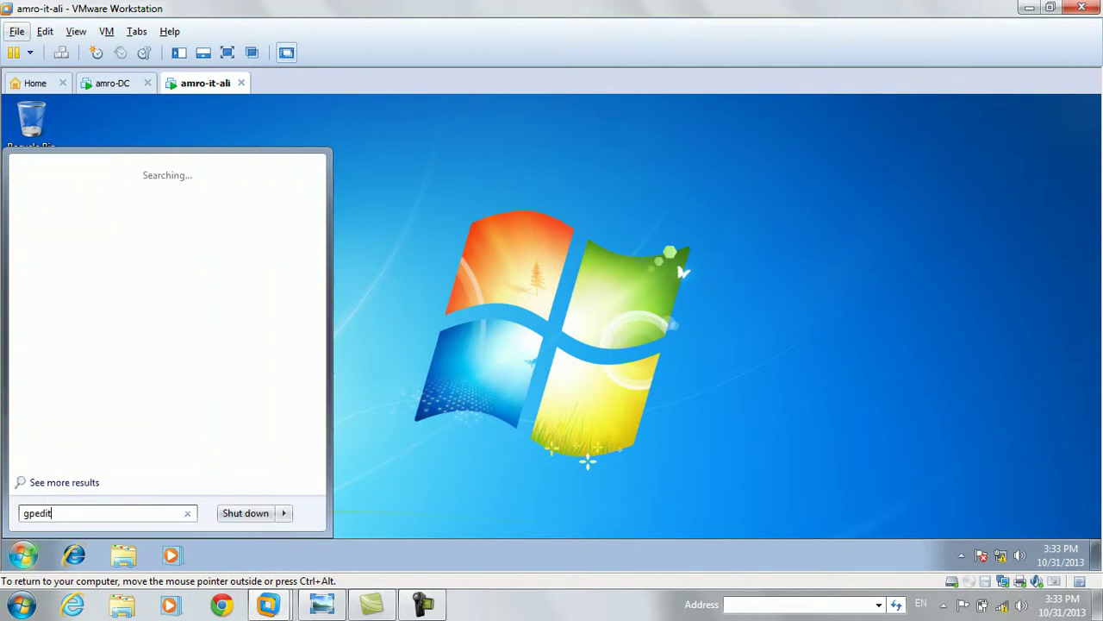
{"action": "type", "text": ".msc"}
{"action": "key", "text": "Return"}
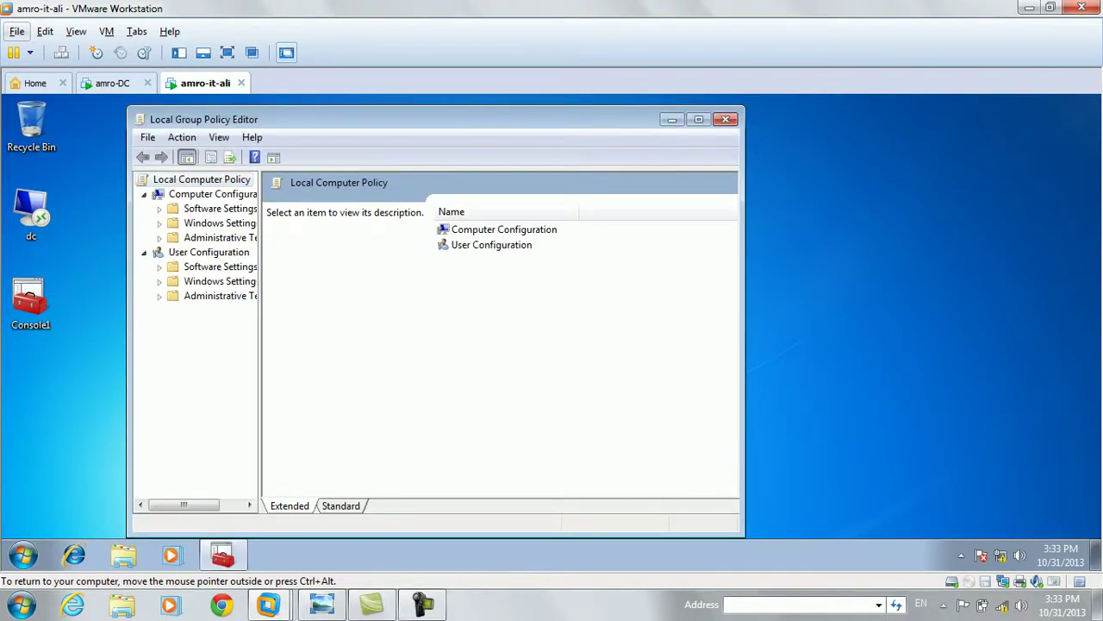
{"action": "left_click_drag", "start_coordinate": [263, 344], "coordinate": [350, 345]}
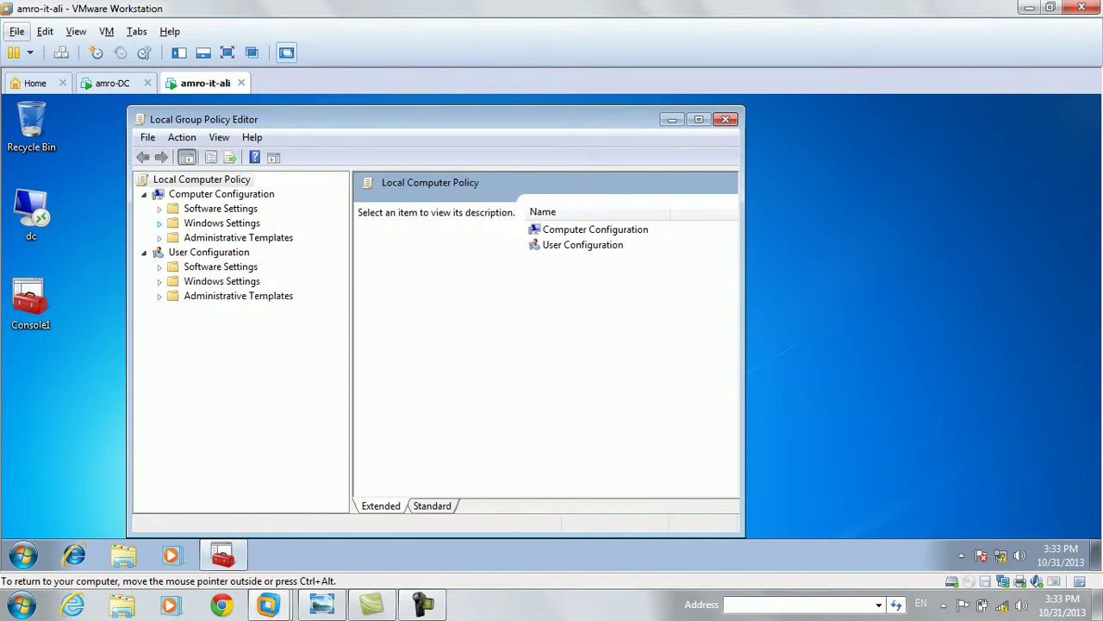
- Display the Windows Update policies under Computer Configuration, Administrative Templates, Windows Components, in a maximized window
{"action": "left_click", "coordinate": [159, 237]}
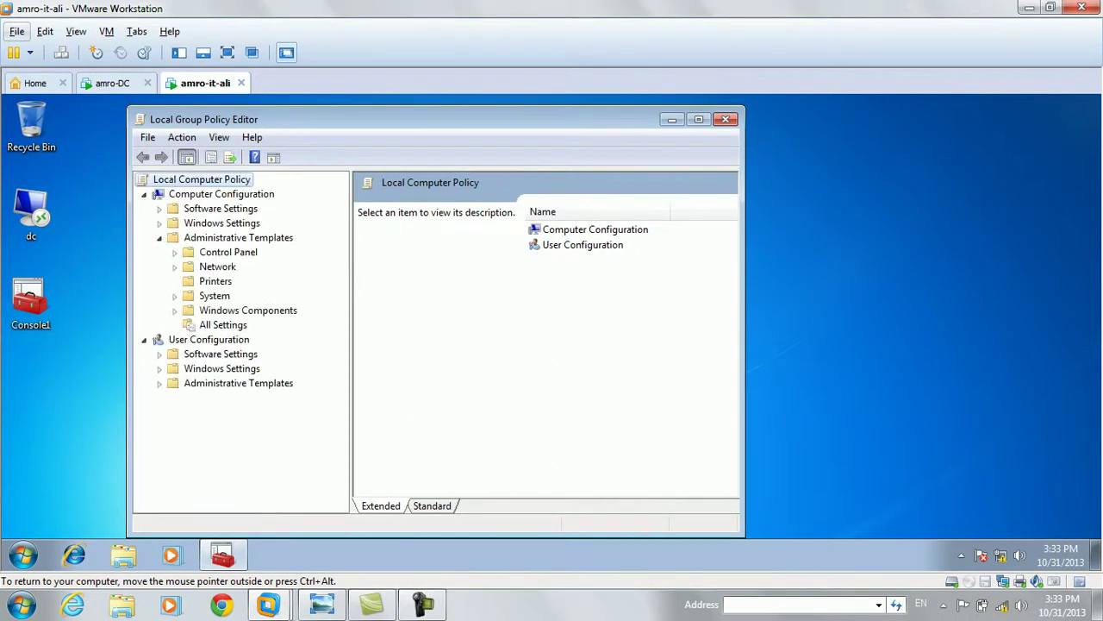
{"action": "left_click", "coordinate": [174, 311]}
{"action": "scroll", "coordinate": [241, 336], "scroll_direction": "down", "scroll_amount": 15}
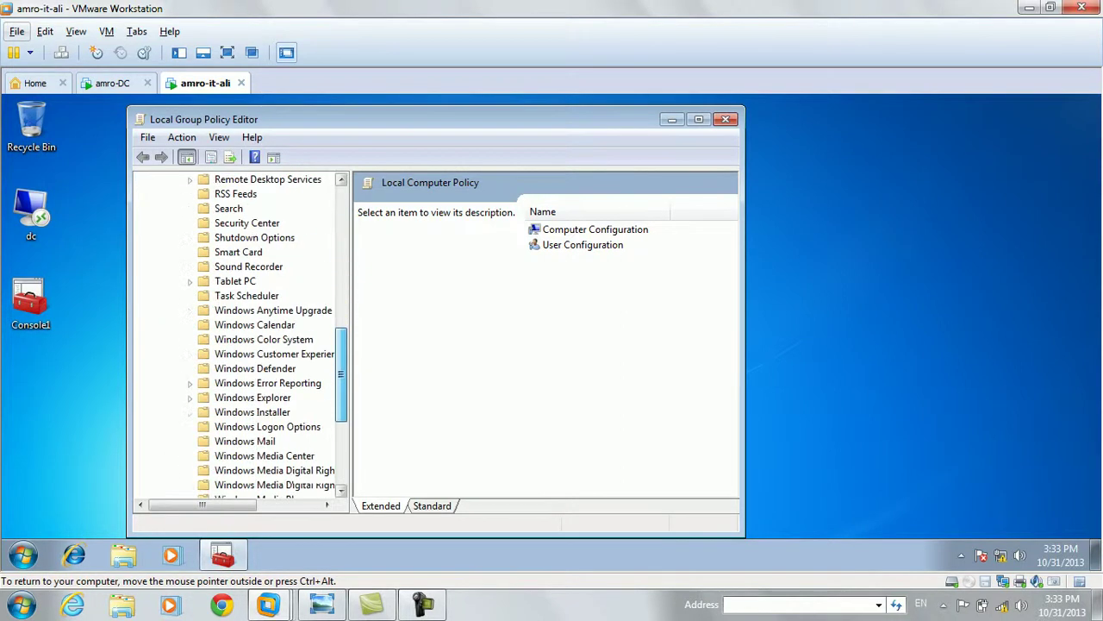
{"action": "left_click_drag", "start_coordinate": [341, 428], "coordinate": [342, 440]}
{"action": "left_click", "coordinate": [251, 412]}
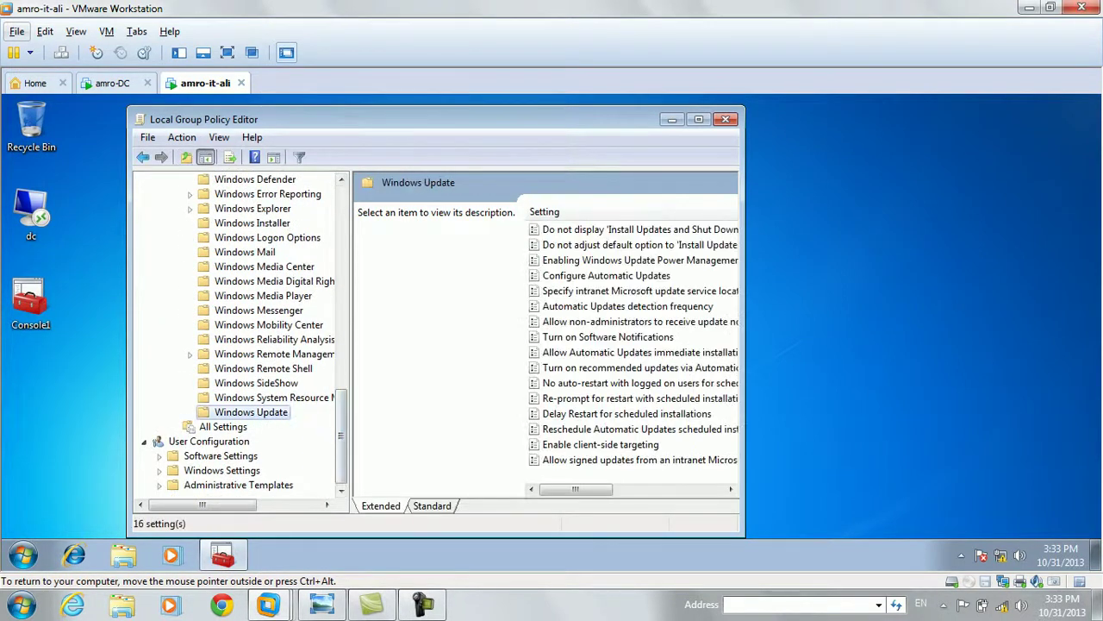
{"action": "left_click", "coordinate": [699, 118]}
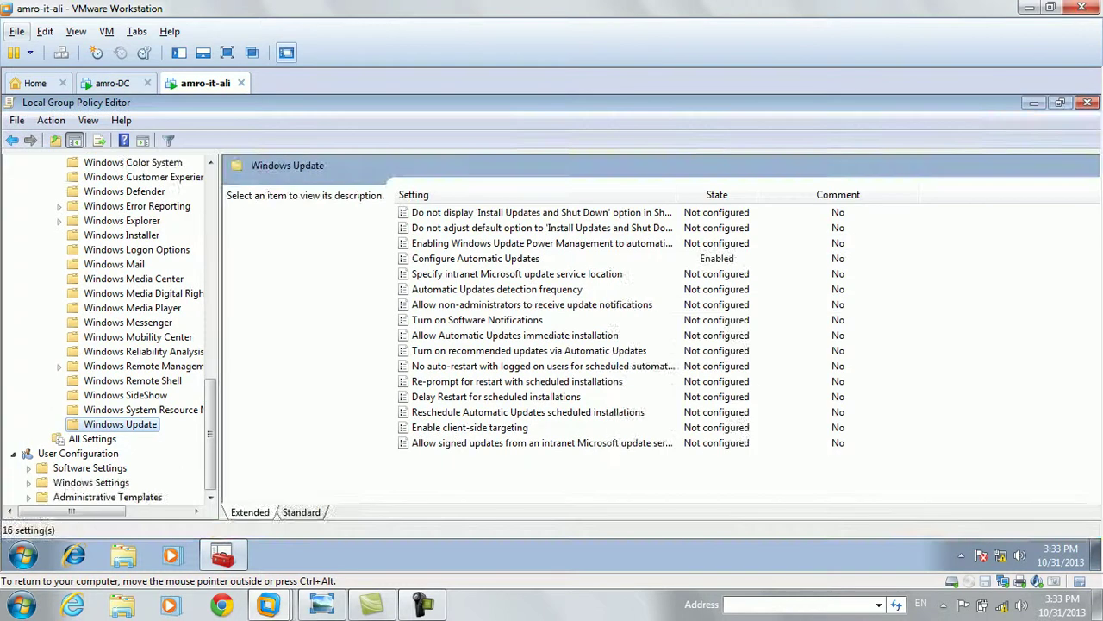
- Review the options of the Configure Automatic Updates policy in a maximized window and accept them
{"action": "left_click", "coordinate": [476, 259]}
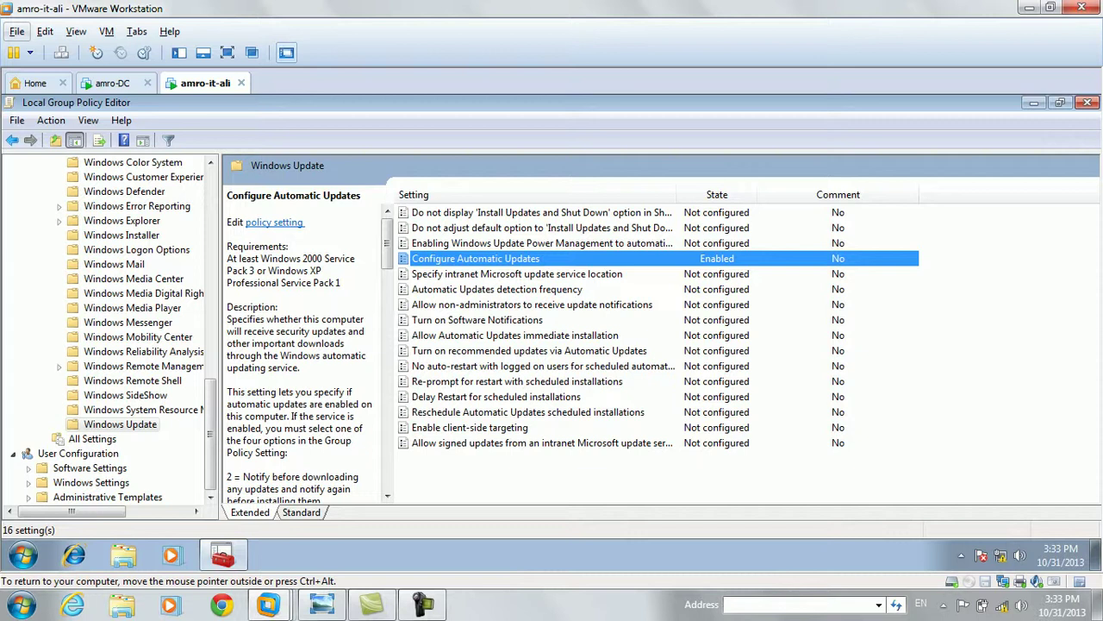
{"action": "double_click", "coordinate": [475, 258]}
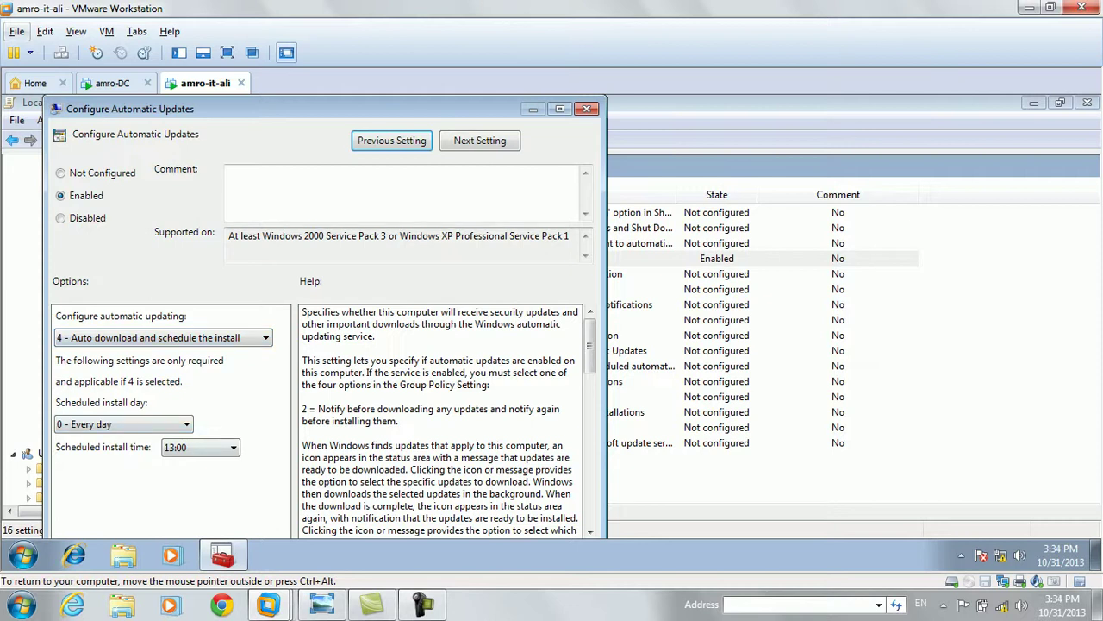
{"action": "left_click_drag", "start_coordinate": [344, 105], "coordinate": [455, 94]}
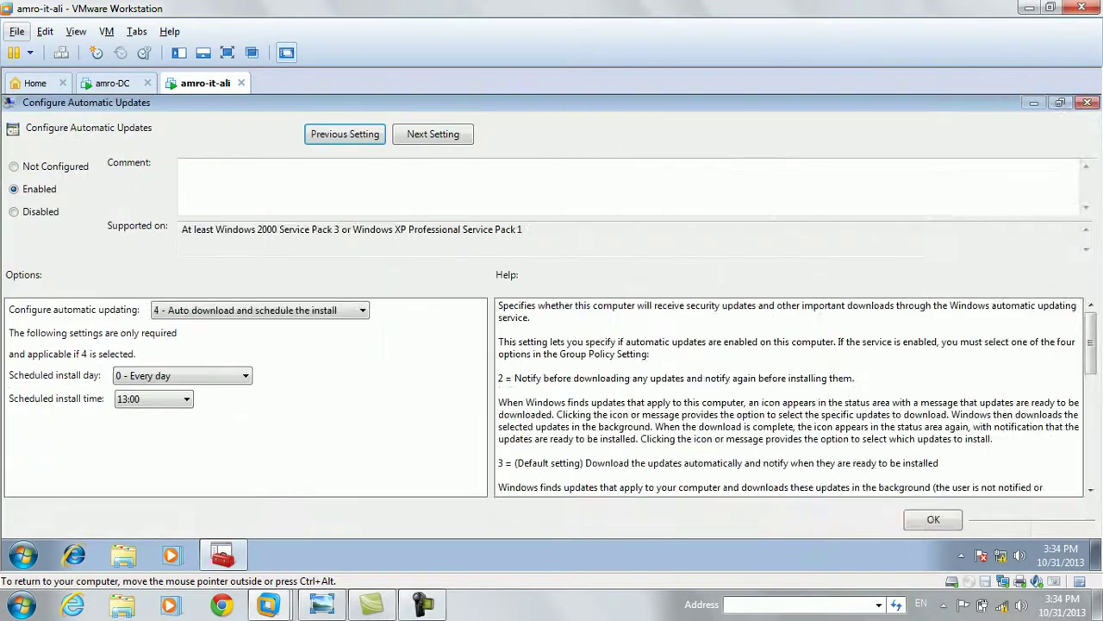
{"action": "left_click", "coordinate": [933, 519]}
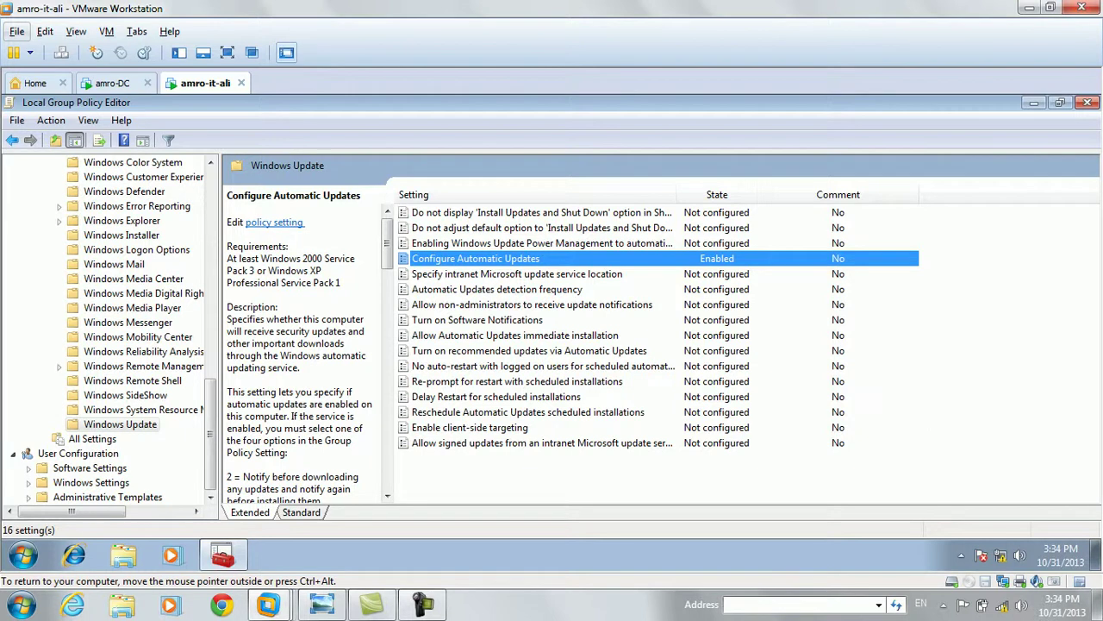
- Minimize the policy editor and examine the Windows Update change settings page in Control Panel
{"action": "left_click", "coordinate": [224, 554]}
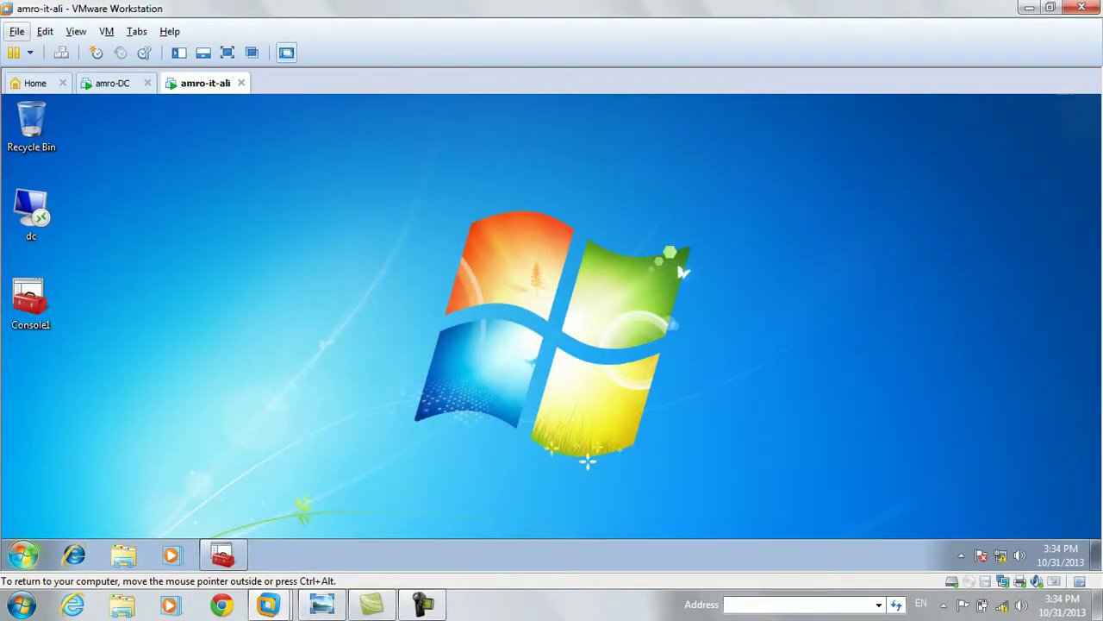
{"action": "left_click", "coordinate": [23, 554]}
{"action": "left_click", "coordinate": [257, 394]}
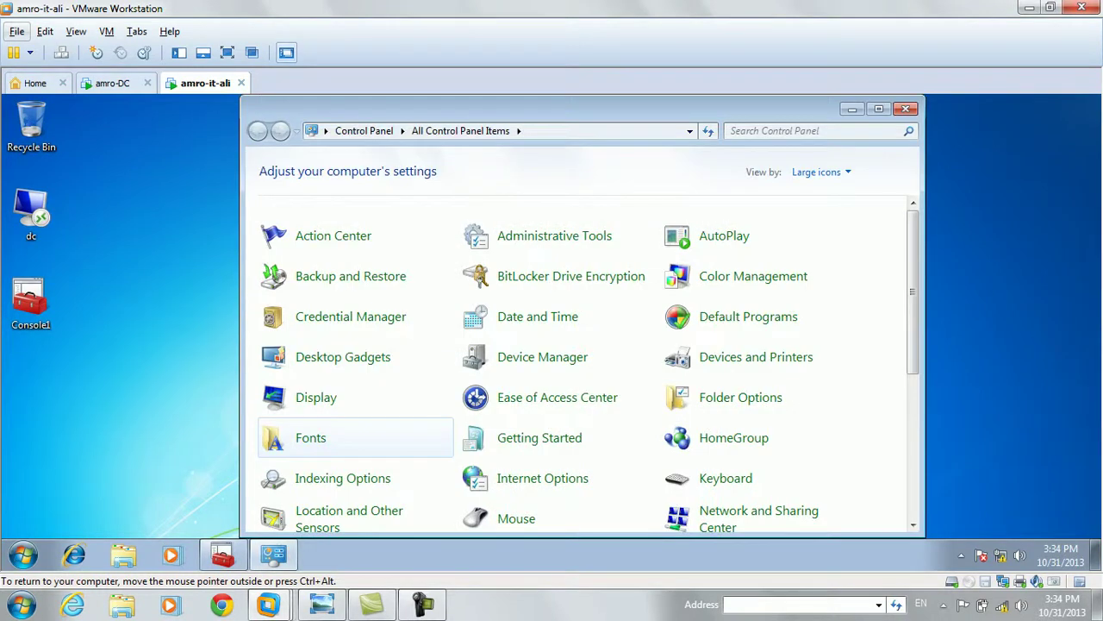
{"action": "scroll", "coordinate": [552, 379], "scroll_direction": "down", "scroll_amount": 5}
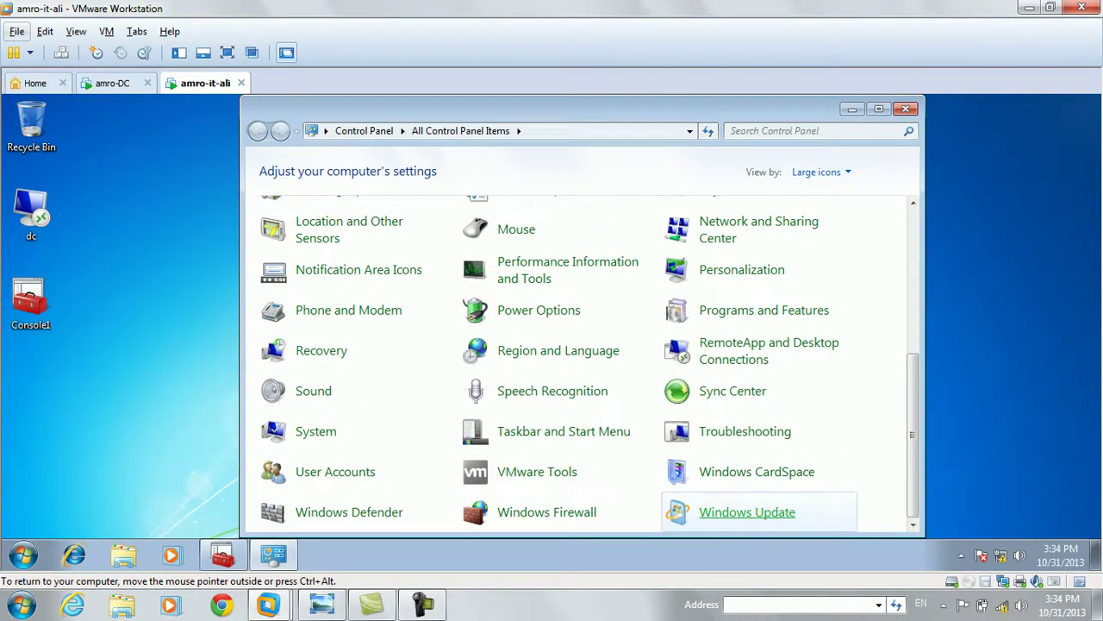
{"action": "left_click", "coordinate": [747, 512]}
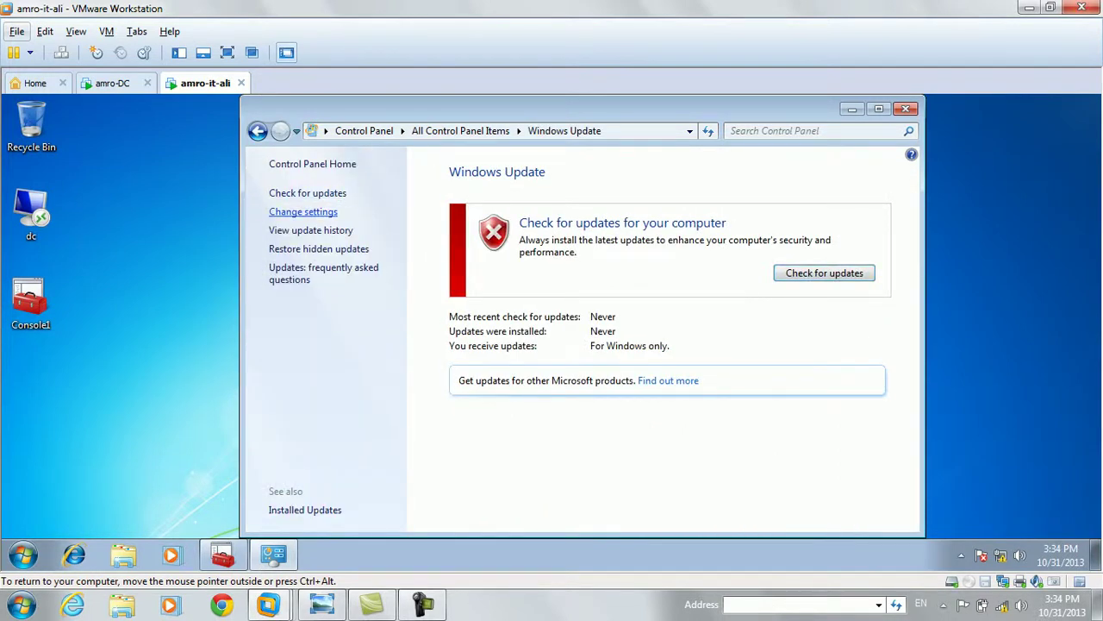
{"action": "left_click", "coordinate": [302, 211]}
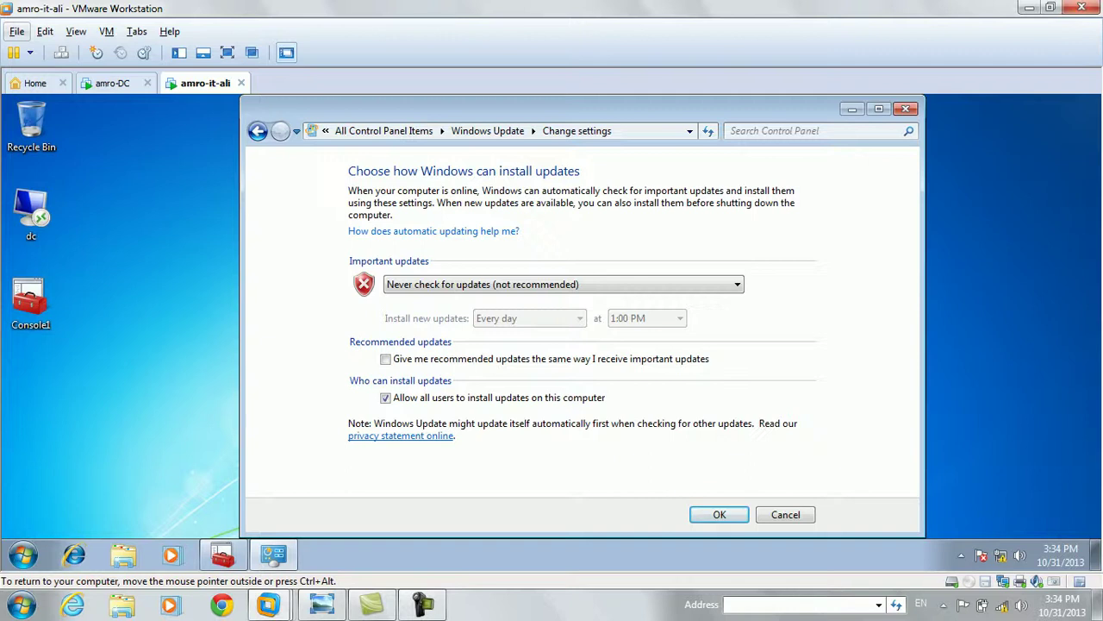
{"action": "left_click", "coordinate": [564, 285]}
{"action": "left_click", "coordinate": [500, 300]}
{"action": "left_click", "coordinate": [530, 318]}
{"action": "left_click", "coordinate": [509, 334]}
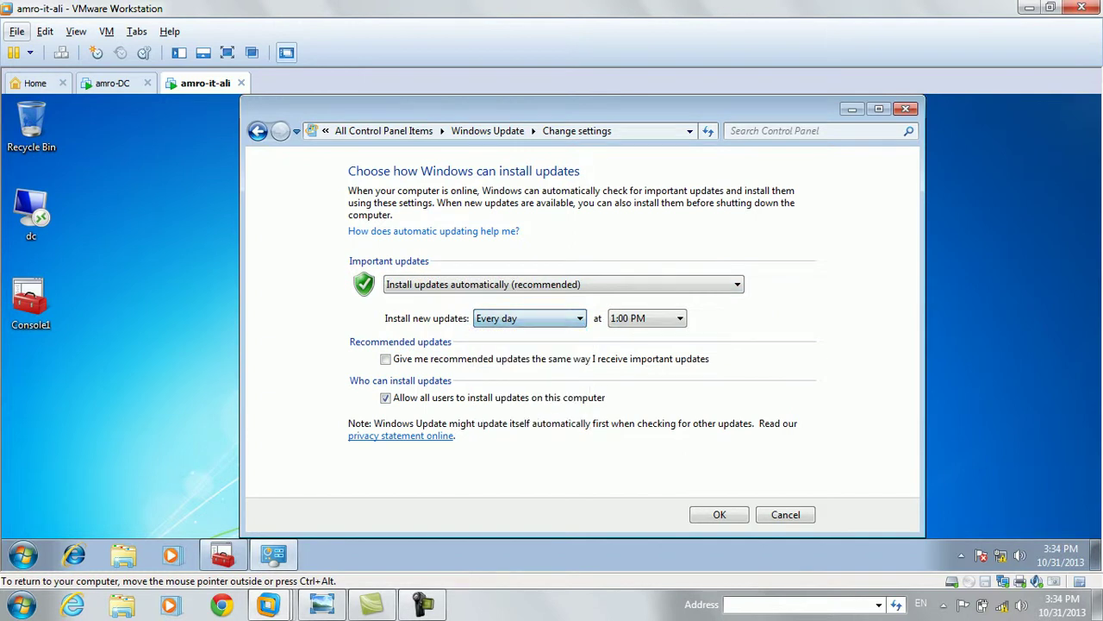
{"action": "left_click", "coordinate": [785, 514]}
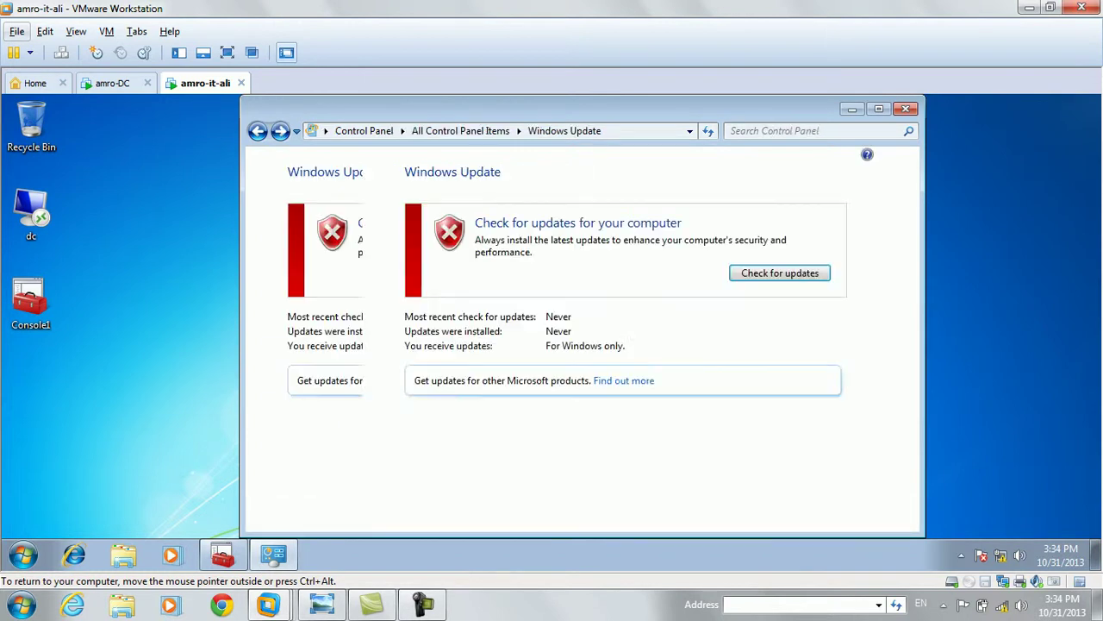
{"action": "left_click", "coordinate": [905, 109]}
- Force a Group Policy refresh on the client by running gpupdate /force, and move its console window aside
{"action": "left_click", "coordinate": [223, 554]}
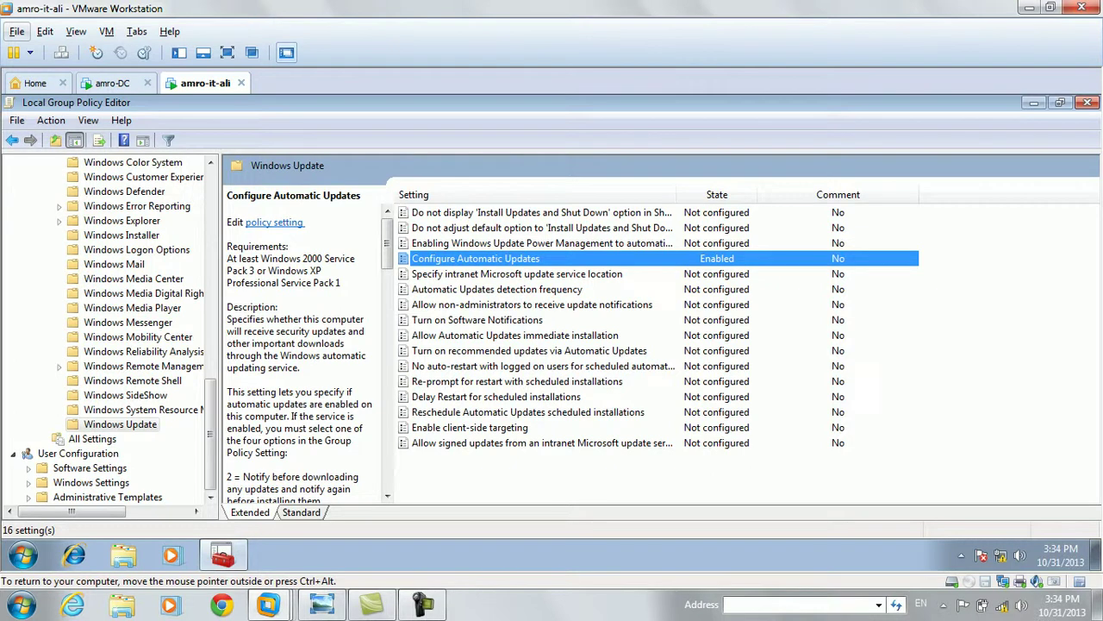
{"action": "left_click", "coordinate": [224, 554]}
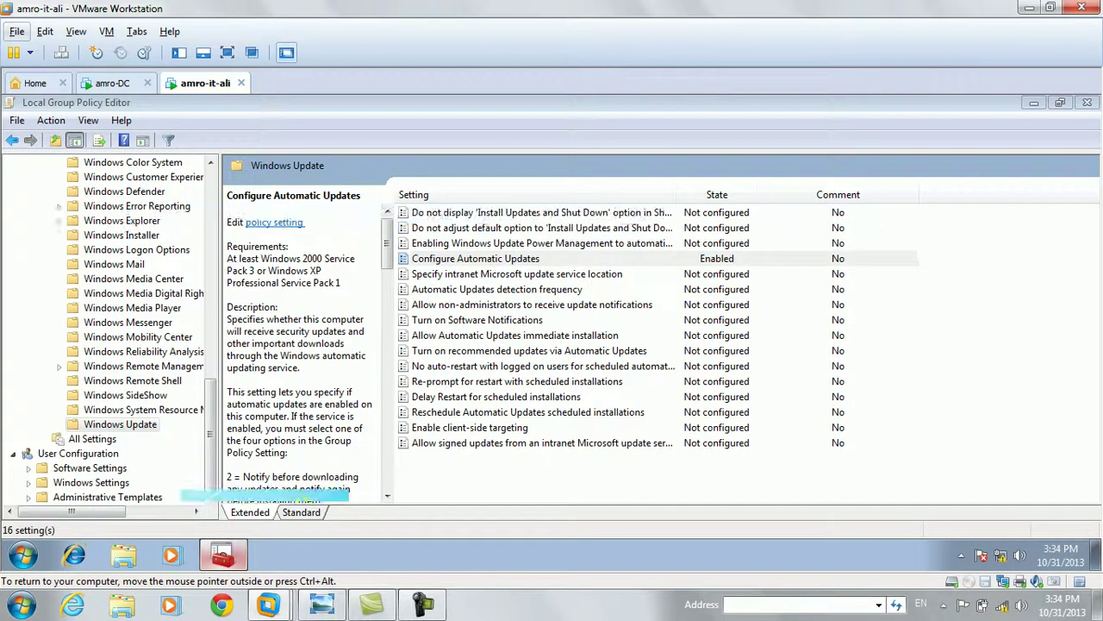
{"action": "left_click", "coordinate": [23, 555]}
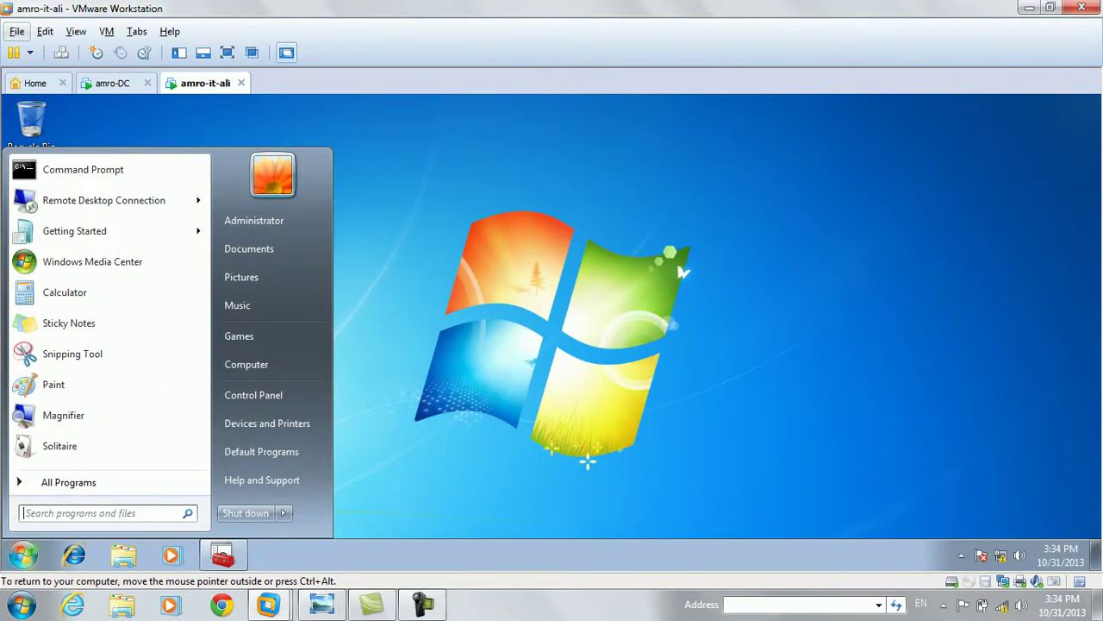
{"action": "type", "text": "gpupdate /force"}
{"action": "key", "text": "Return"}
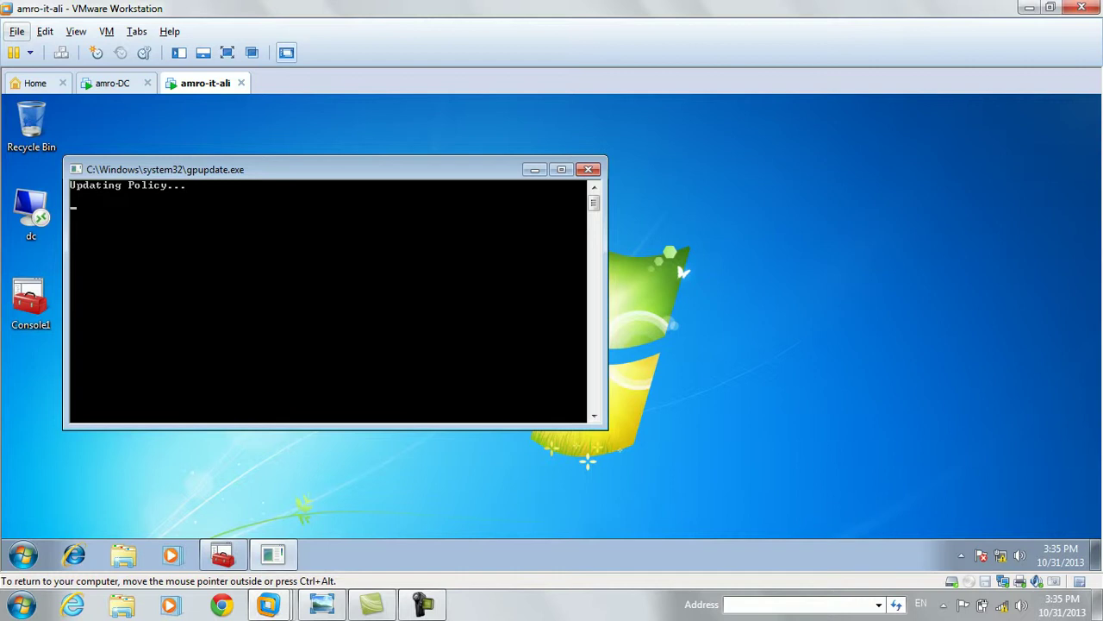
{"action": "left_click_drag", "start_coordinate": [336, 170], "coordinate": [565, 159]}
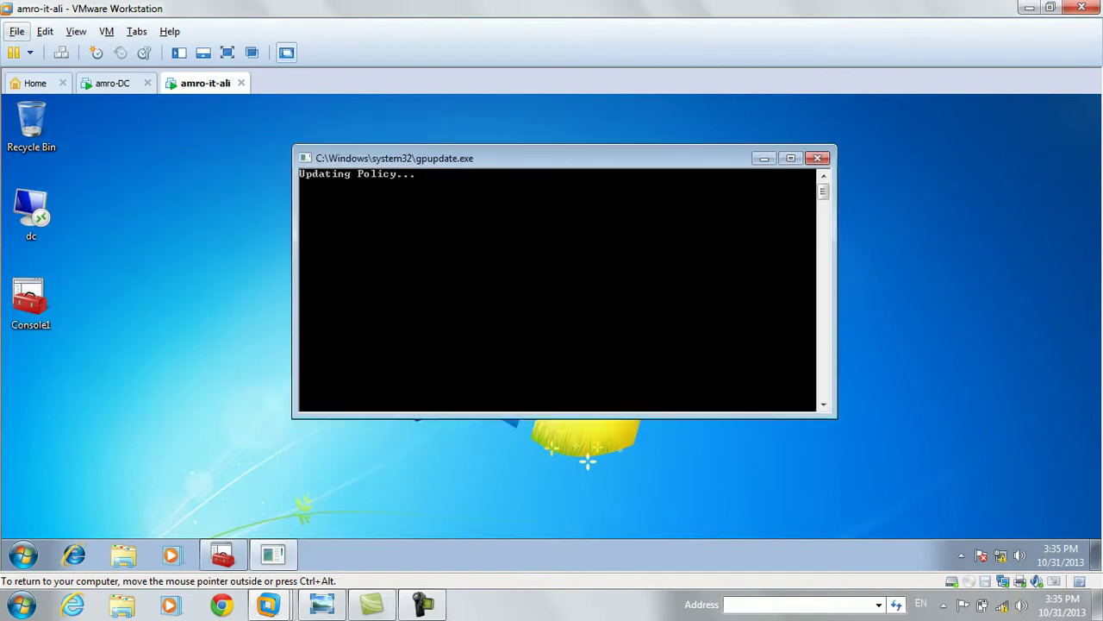
- Switch to the DC virtual machine and close its open Update Services windows
{"action": "key", "text": "ctrl+alt+Insert"}
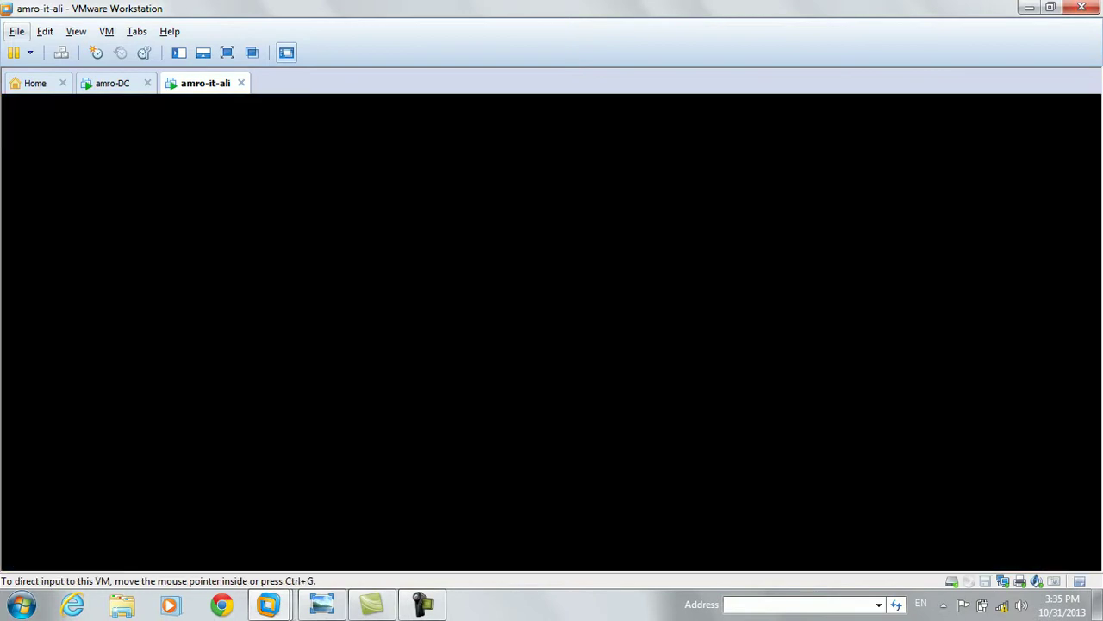
{"action": "left_click", "coordinate": [112, 83]}
{"action": "left_click", "coordinate": [599, 361]}
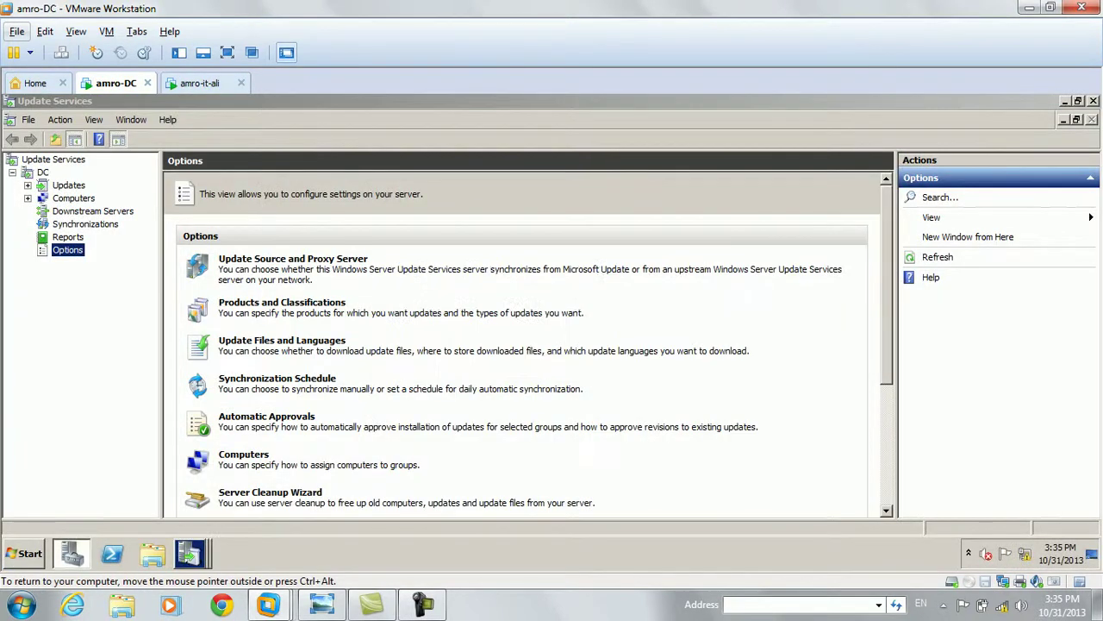
{"action": "left_click", "coordinate": [190, 554]}
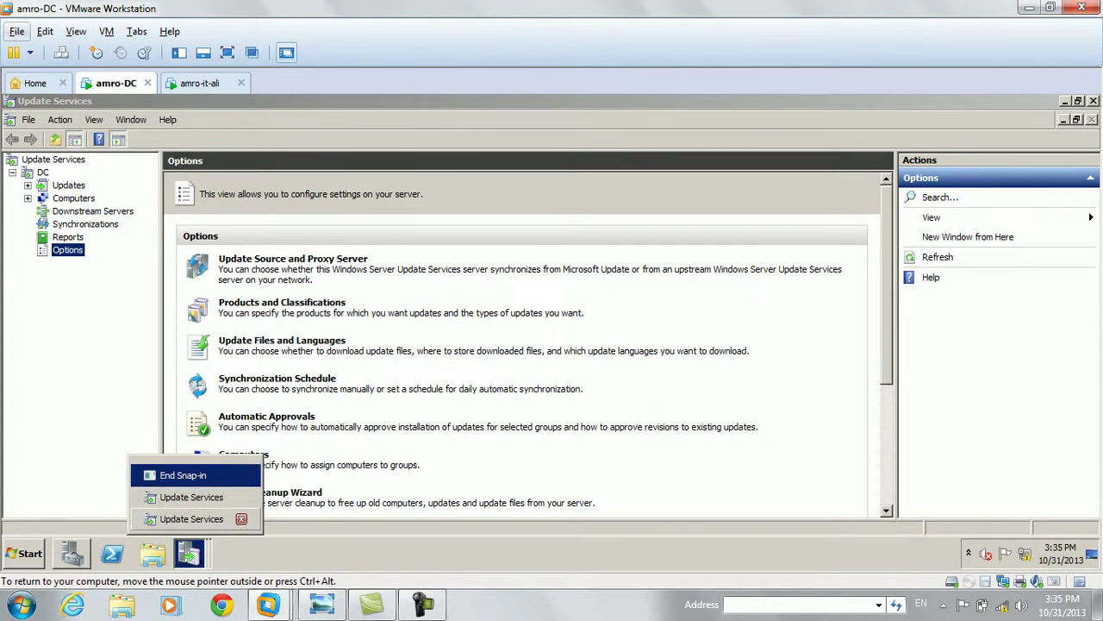
{"action": "left_click", "coordinate": [242, 518]}
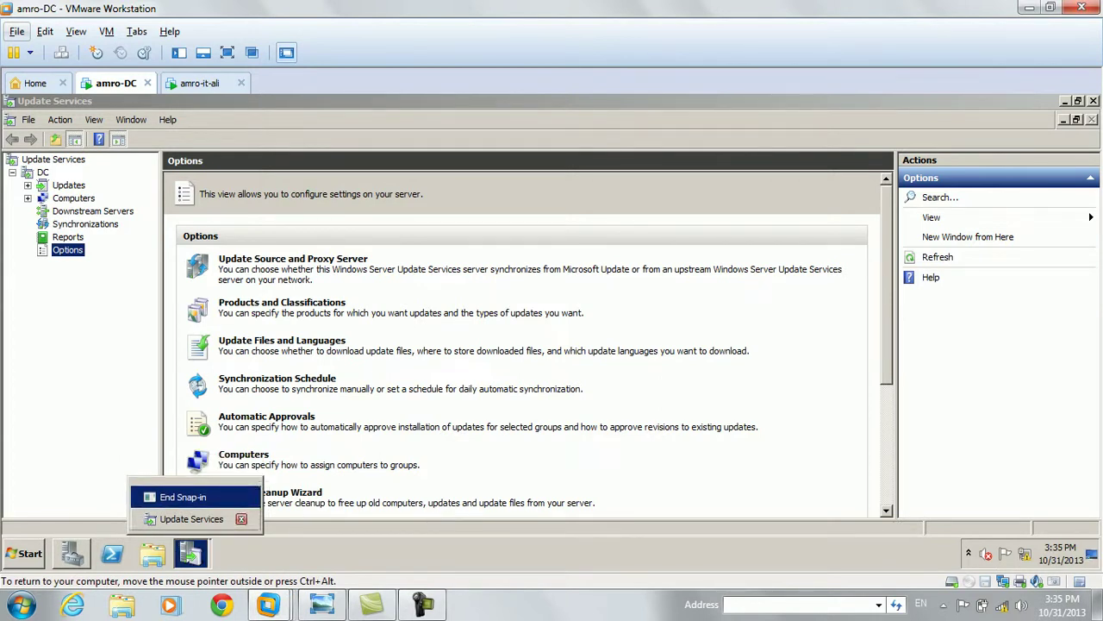
{"action": "left_click", "coordinate": [193, 519]}
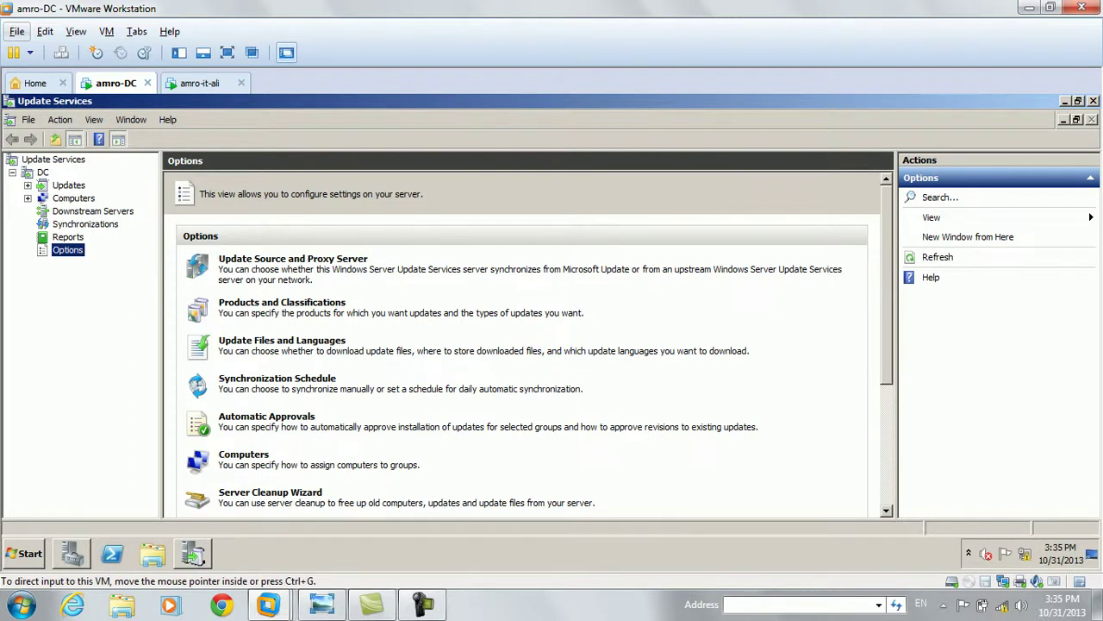
{"action": "left_click", "coordinate": [1093, 100]}
{"action": "left_click", "coordinate": [193, 553]}
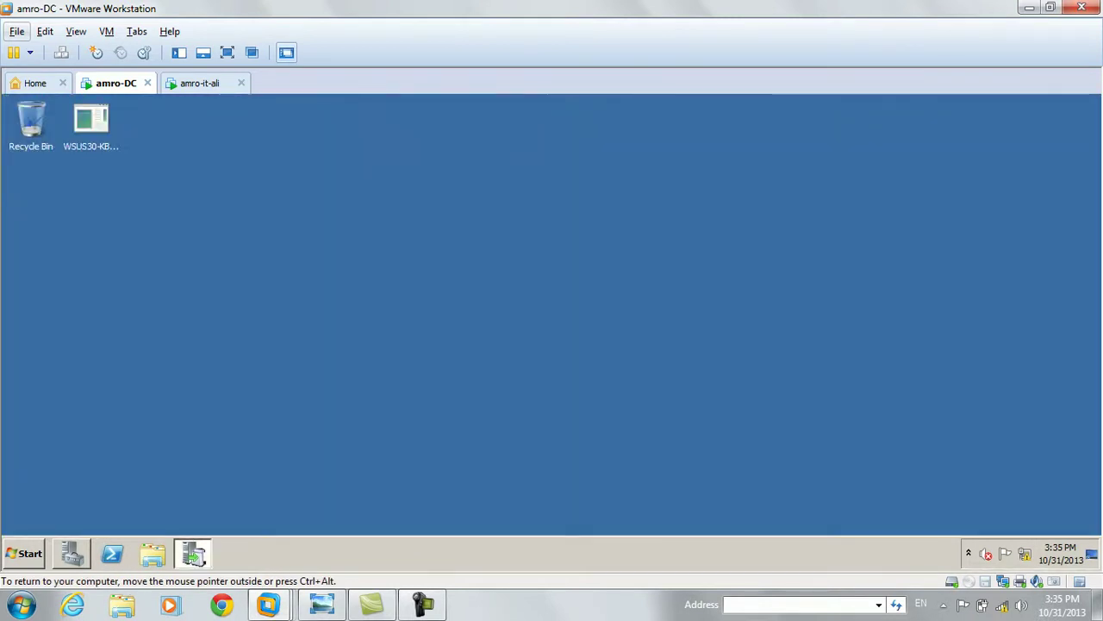
{"action": "left_click", "coordinate": [193, 554]}
{"action": "left_click", "coordinate": [193, 553]}
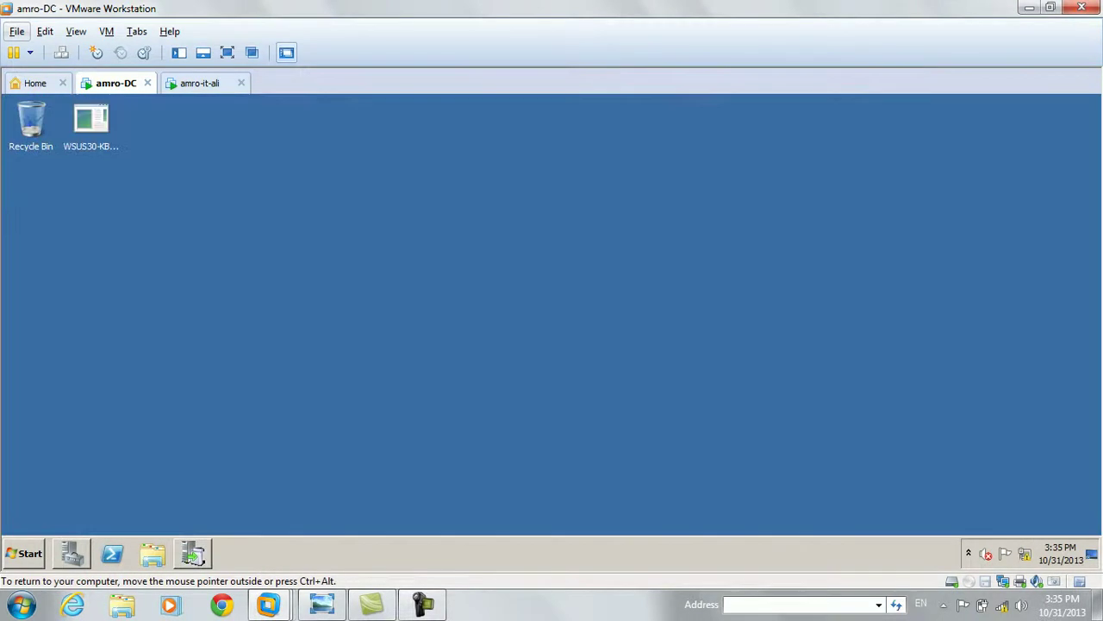
- Switch to the client virtual machine, examine the Windows Update change settings page in Control Panel and cancel out of it
{"action": "left_click", "coordinate": [202, 83]}
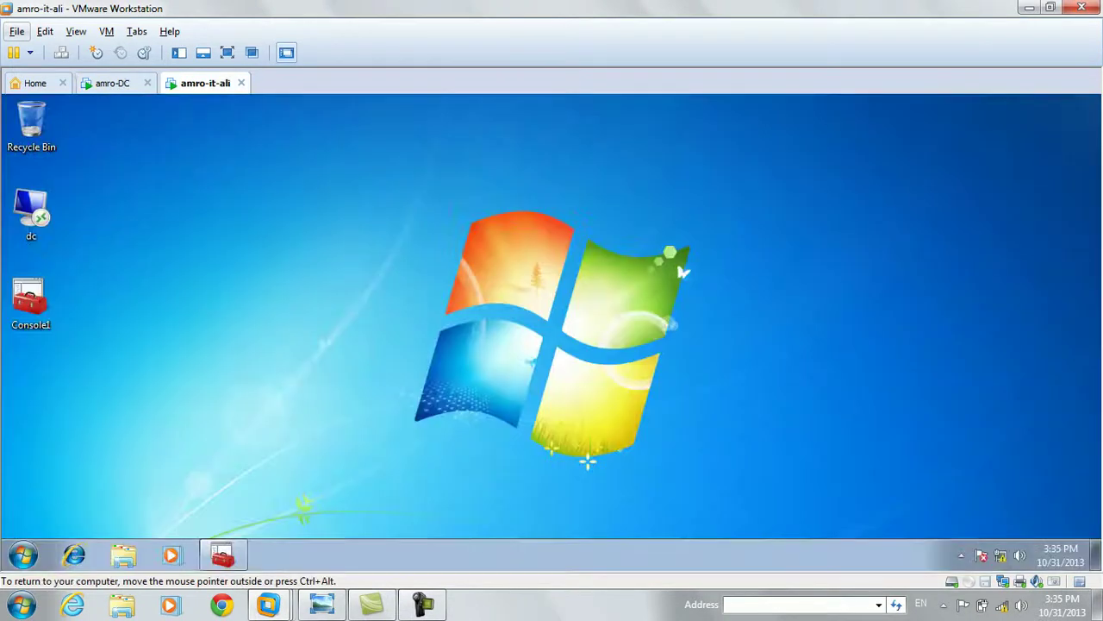
{"action": "left_click", "coordinate": [222, 555]}
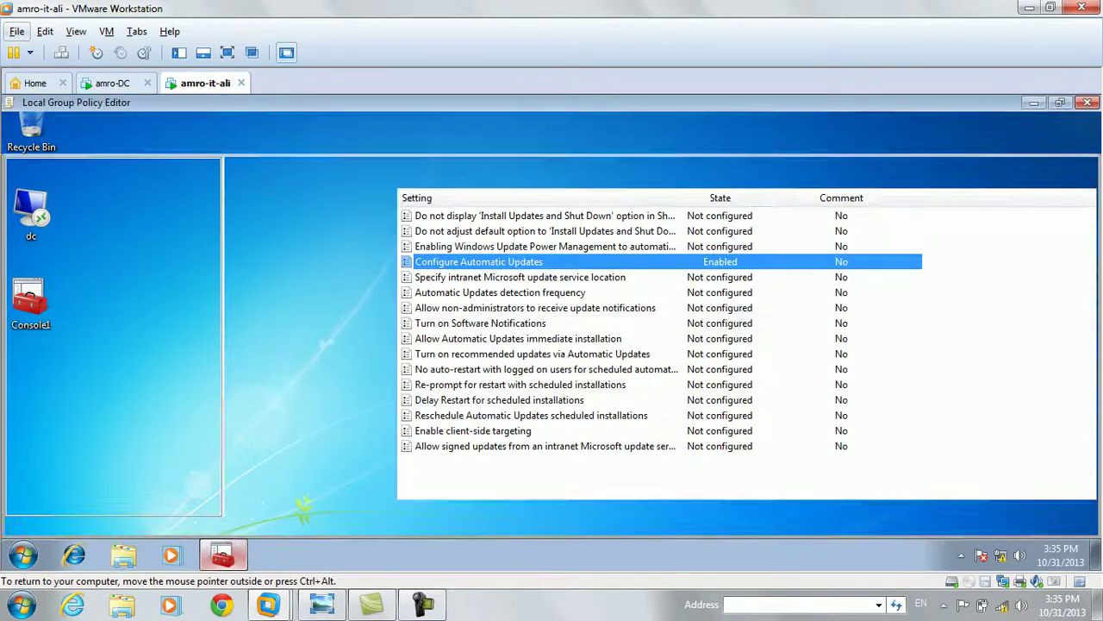
{"action": "left_click", "coordinate": [222, 554]}
{"action": "left_click", "coordinate": [23, 555]}
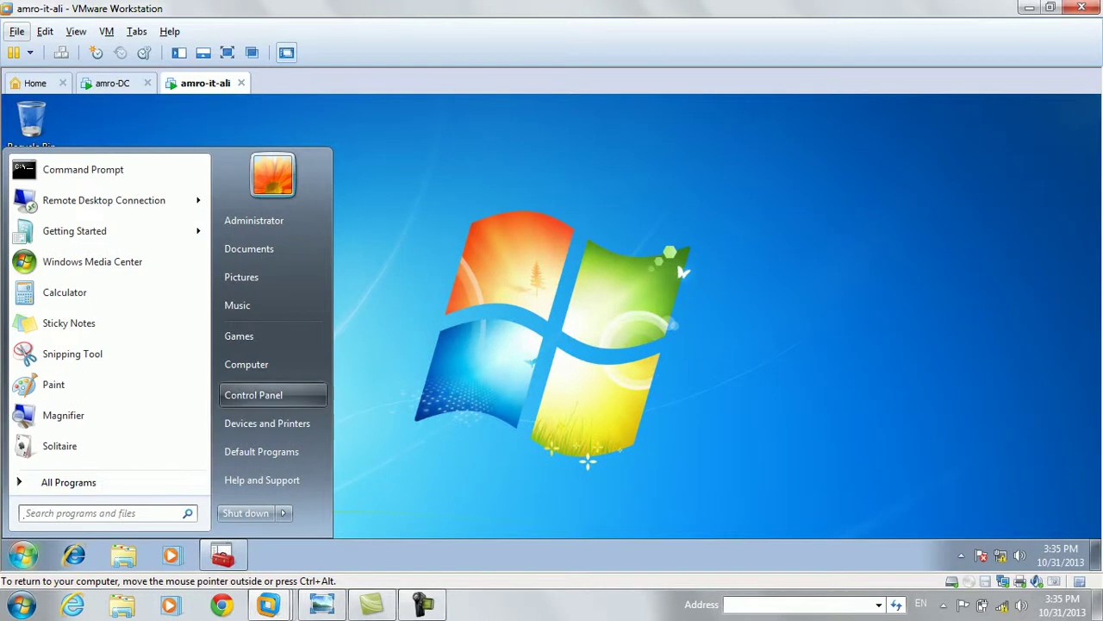
{"action": "left_click", "coordinate": [255, 394]}
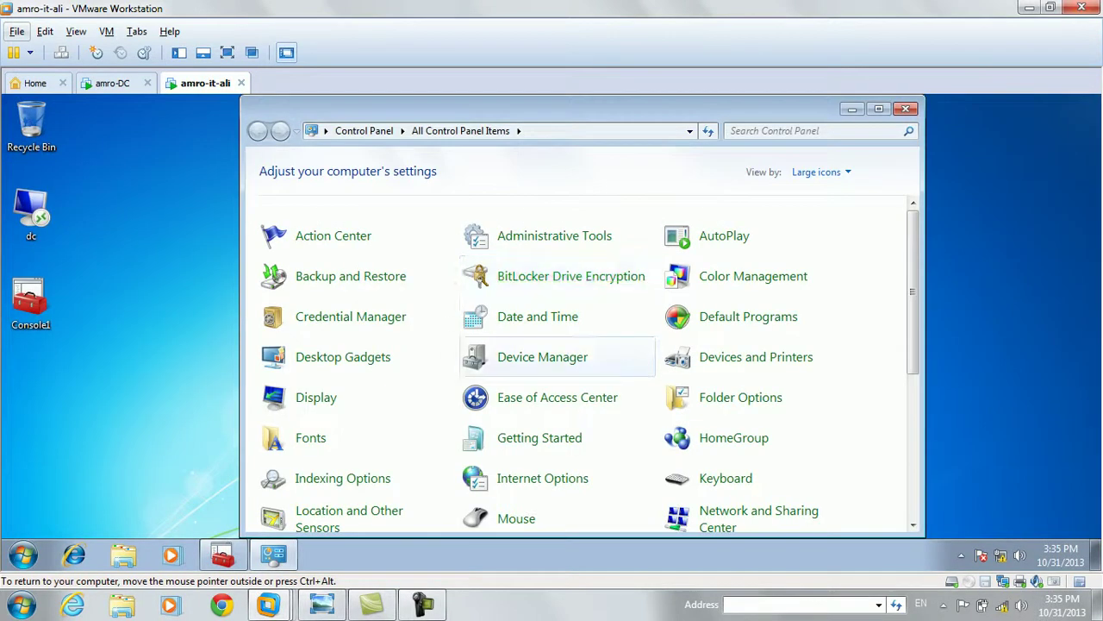
{"action": "scroll", "coordinate": [552, 345], "scroll_direction": "down", "scroll_amount": 3}
{"action": "scroll", "coordinate": [733, 510], "scroll_direction": "down", "scroll_amount": 3}
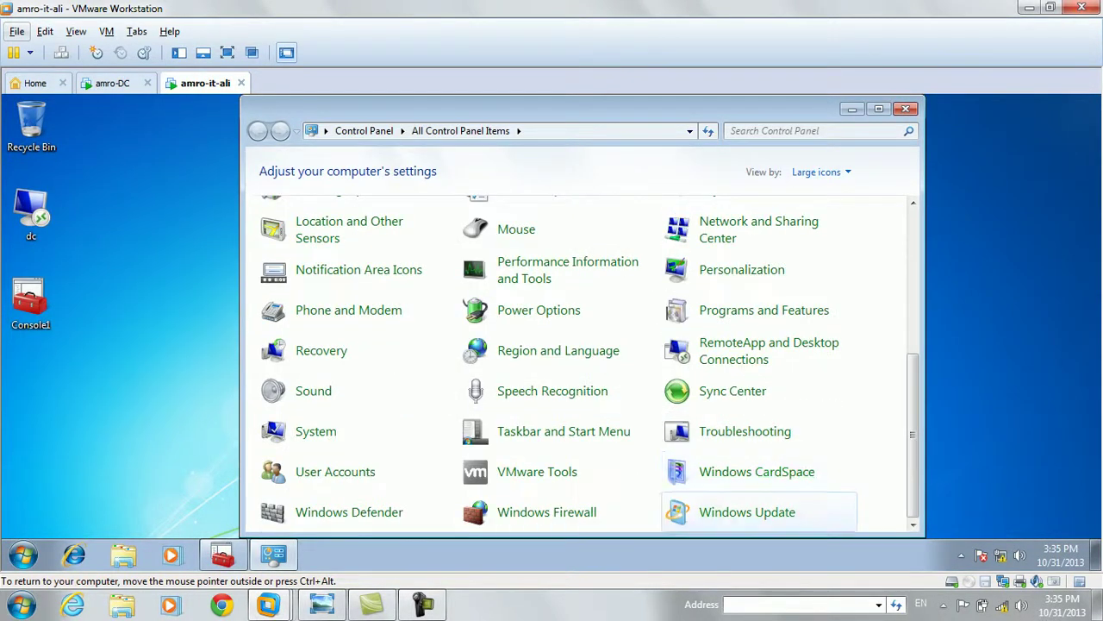
{"action": "left_click", "coordinate": [746, 512]}
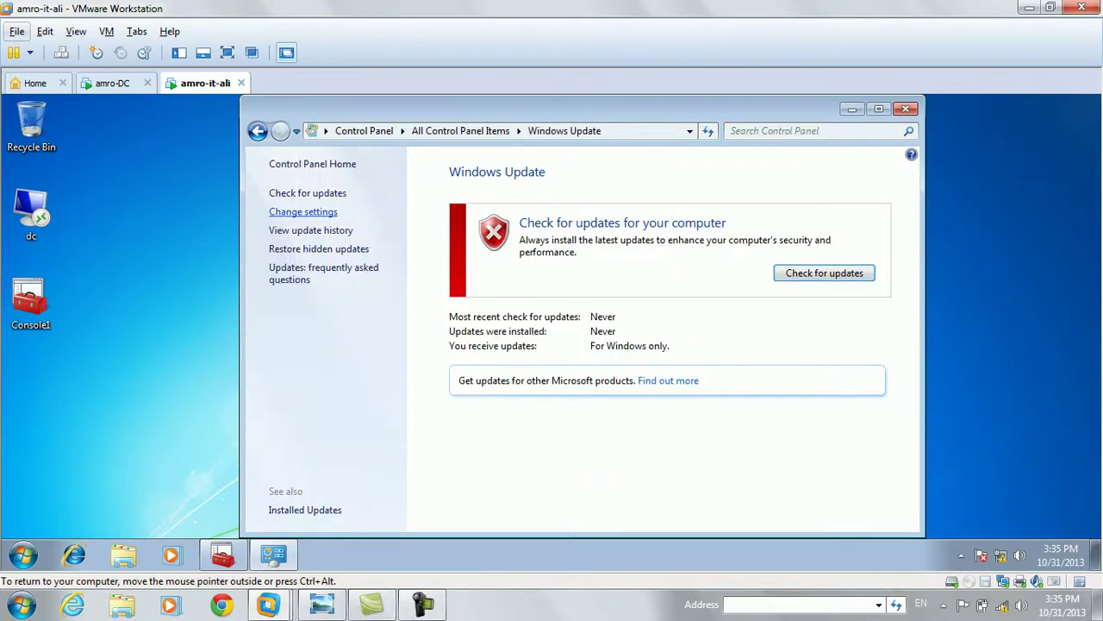
{"action": "left_click", "coordinate": [302, 211]}
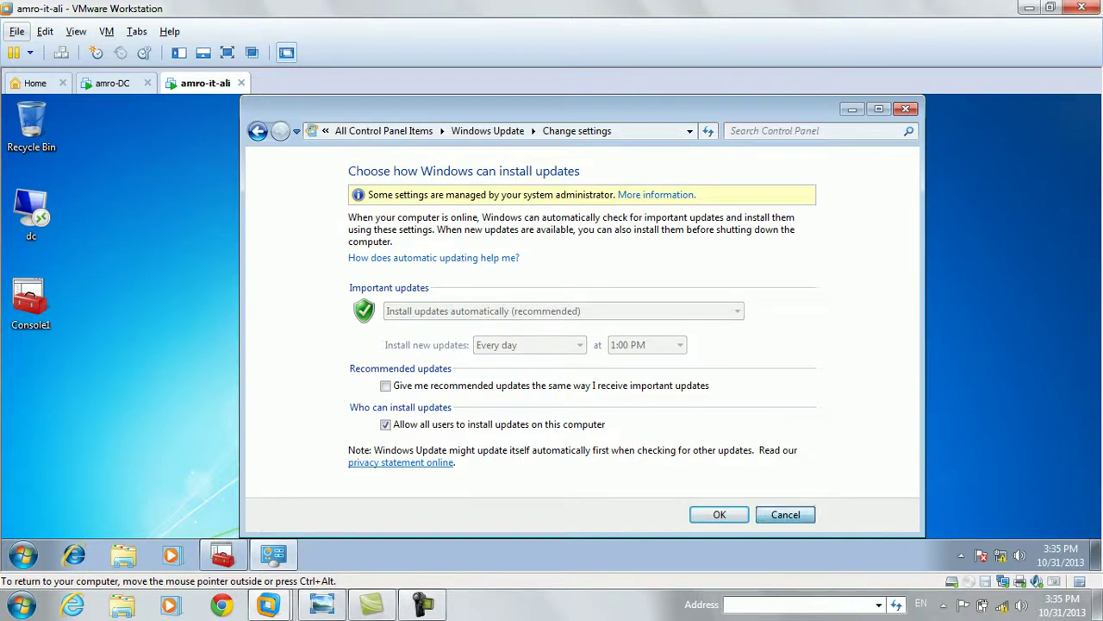
{"action": "left_click", "coordinate": [785, 514]}
- Recheck the Windows Update change settings page against the Local Group Policy Editor, then return to the policy editor
{"action": "left_click", "coordinate": [222, 554]}
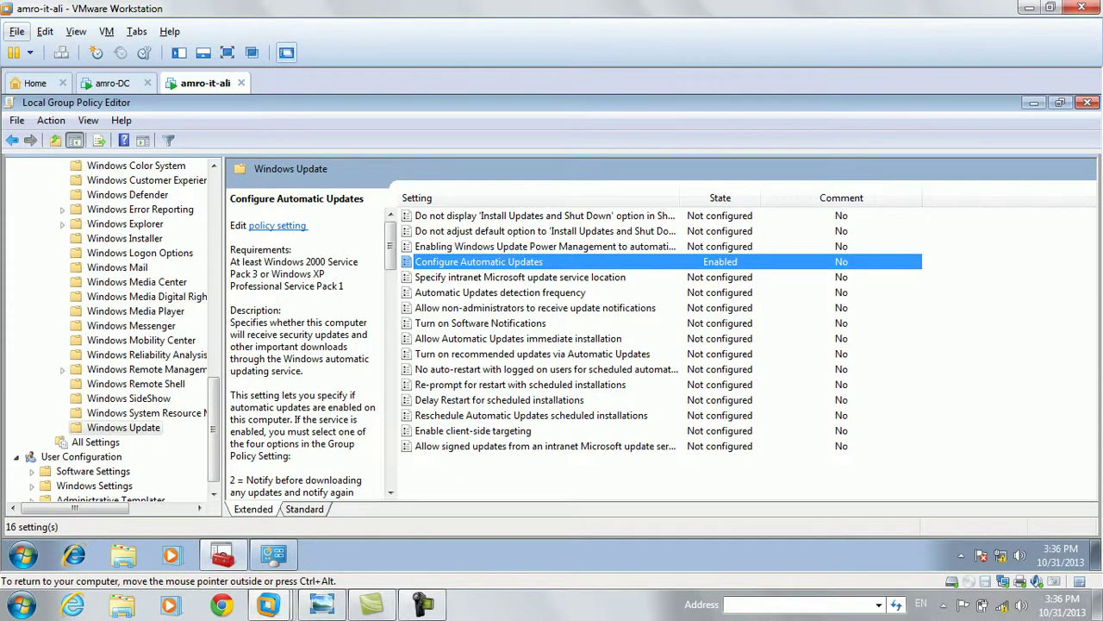
{"action": "left_click", "coordinate": [273, 554]}
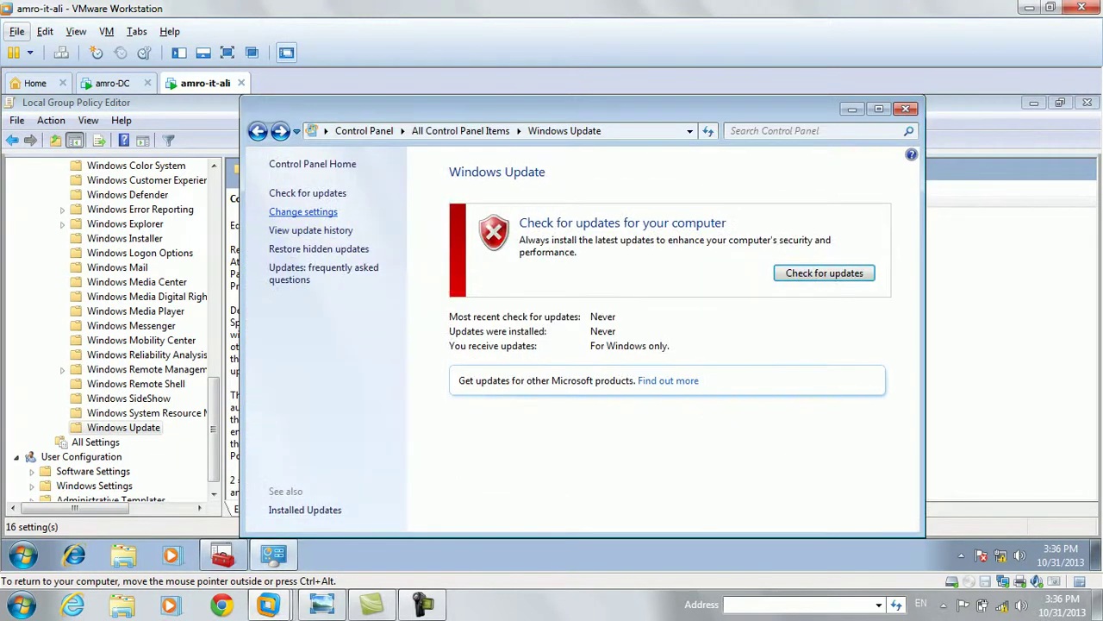
{"action": "left_click", "coordinate": [303, 211]}
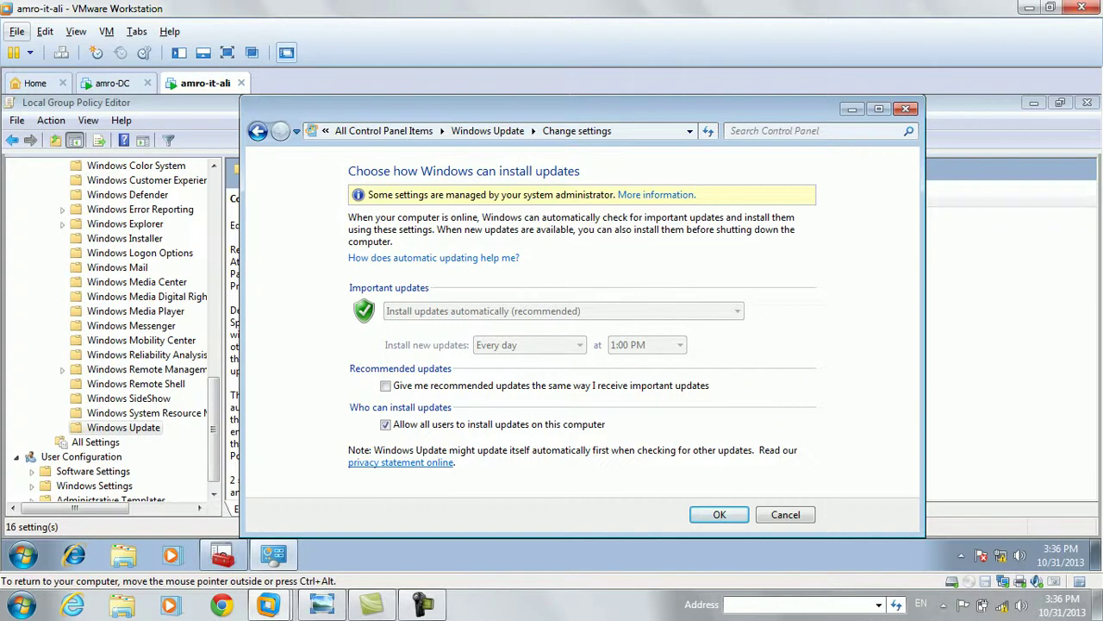
{"action": "key", "text": "Return"}
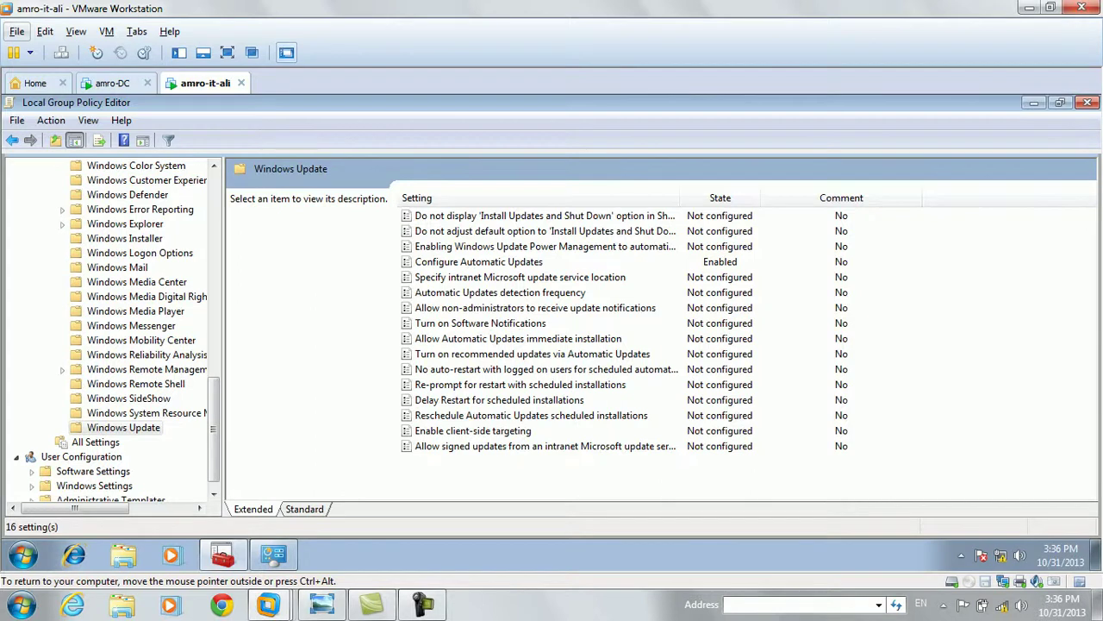
{"action": "left_click_drag", "start_coordinate": [768, 199], "coordinate": [774, 198]}
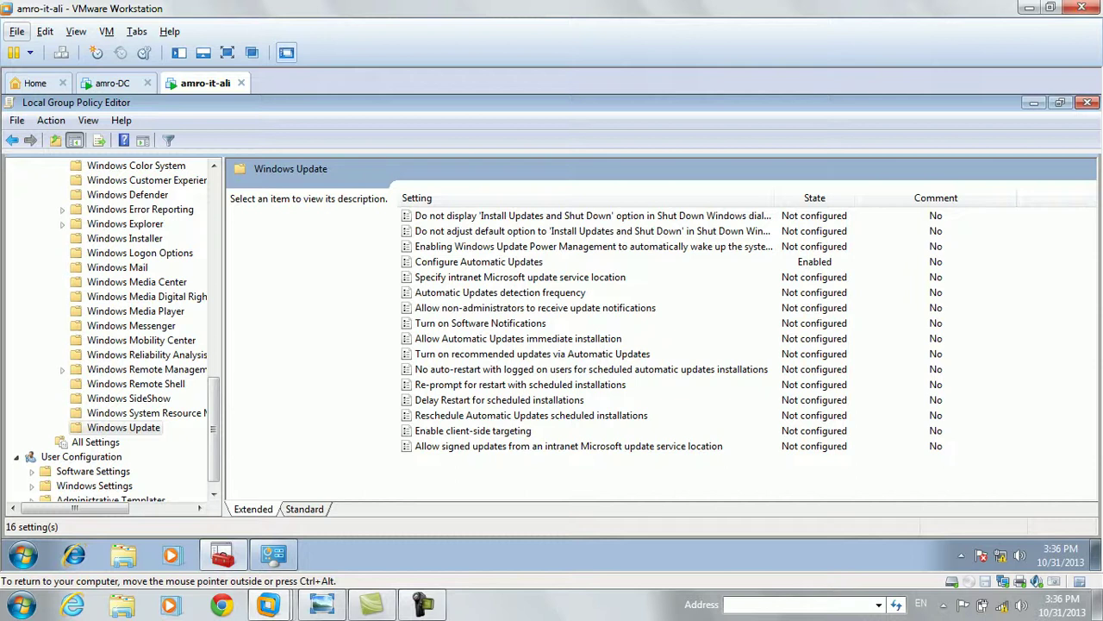
{"action": "left_click", "coordinate": [520, 278]}
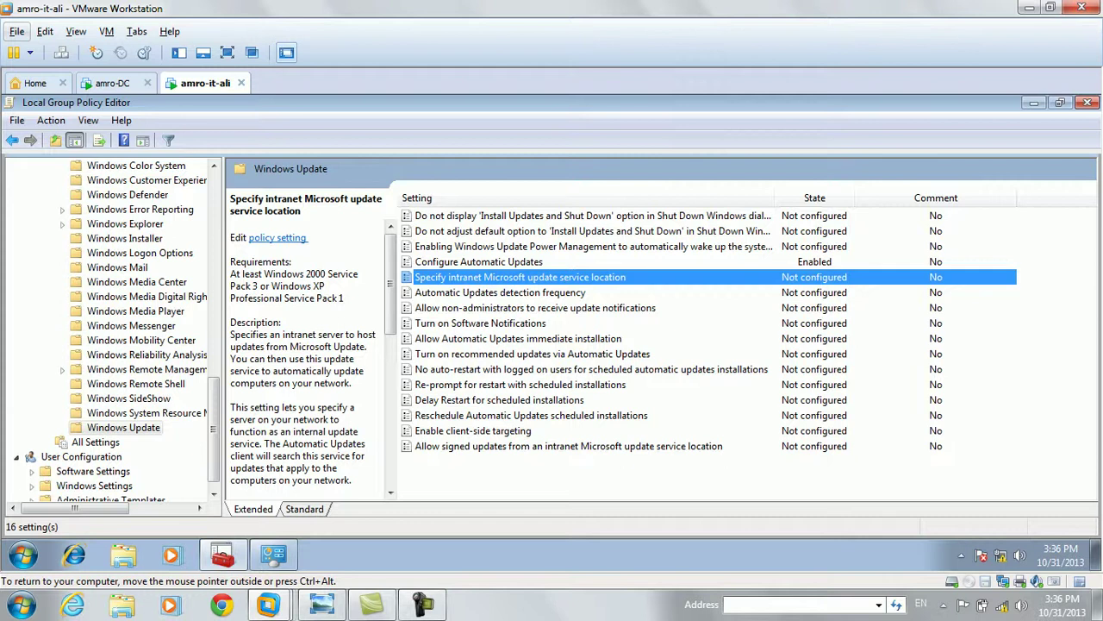
{"action": "key", "text": "Return"}
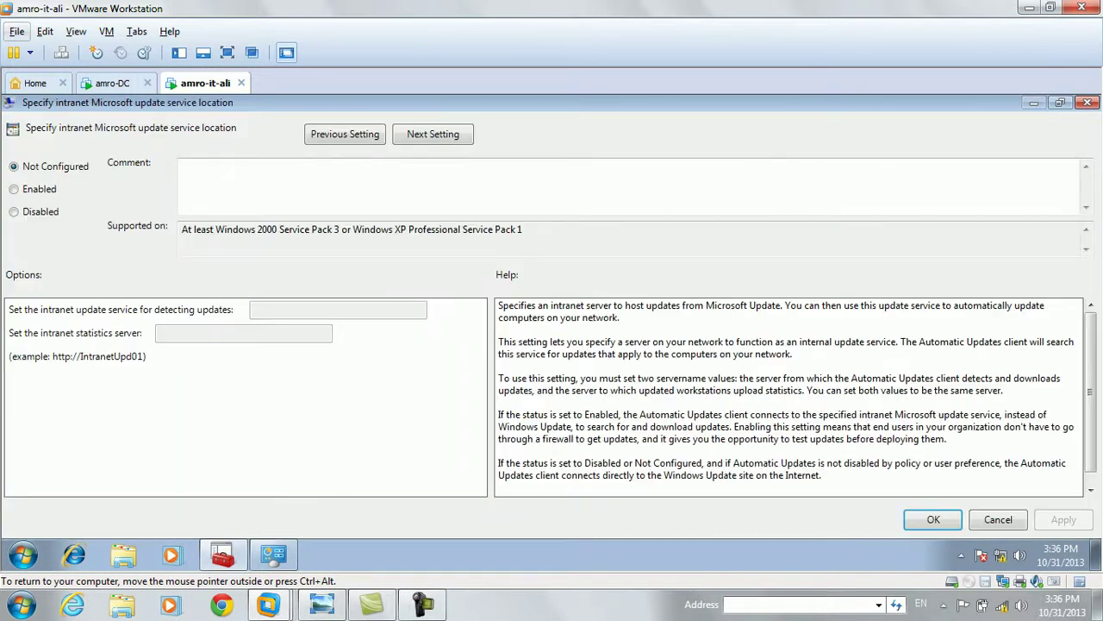
{"action": "key", "text": "alt+e"}
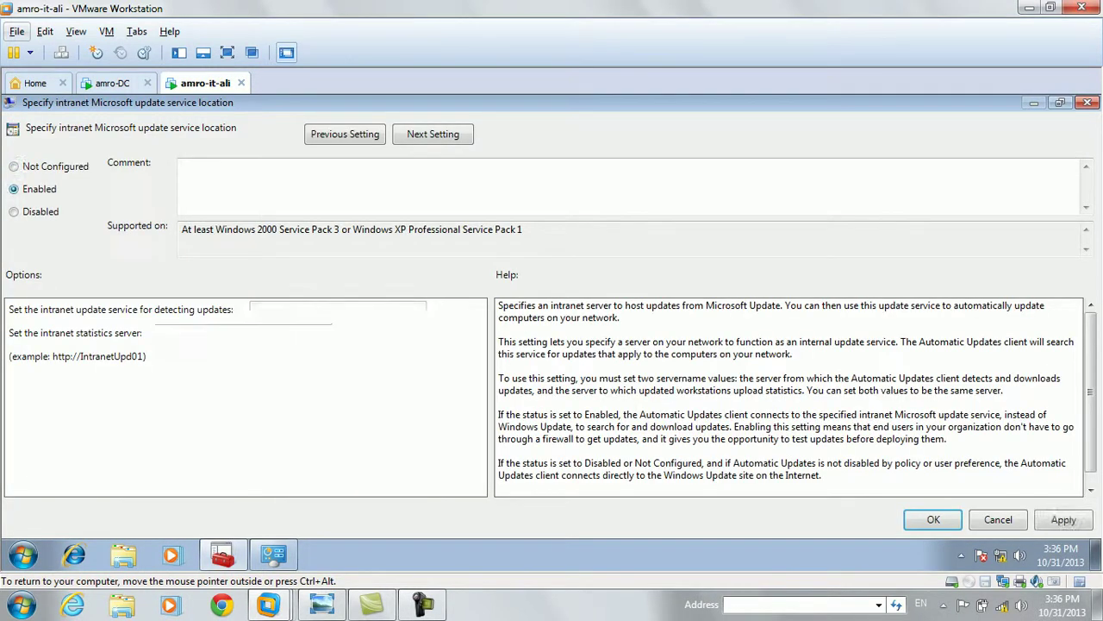
{"action": "left_click", "coordinate": [338, 310]}
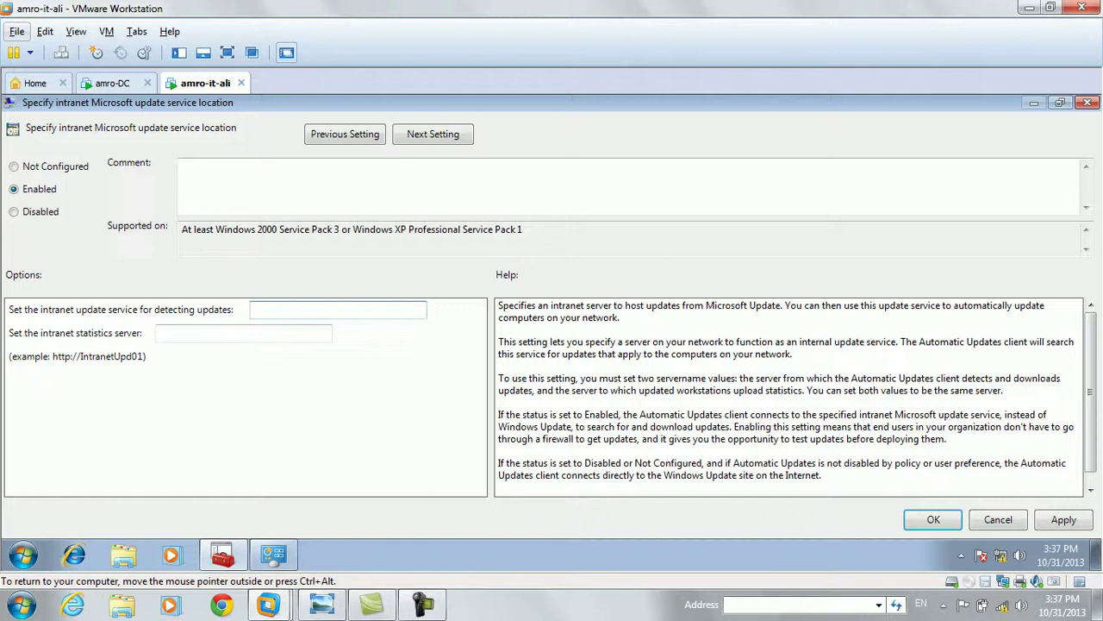
{"action": "type", "text": "http://dc"}
{"action": "key", "text": "Tab"}
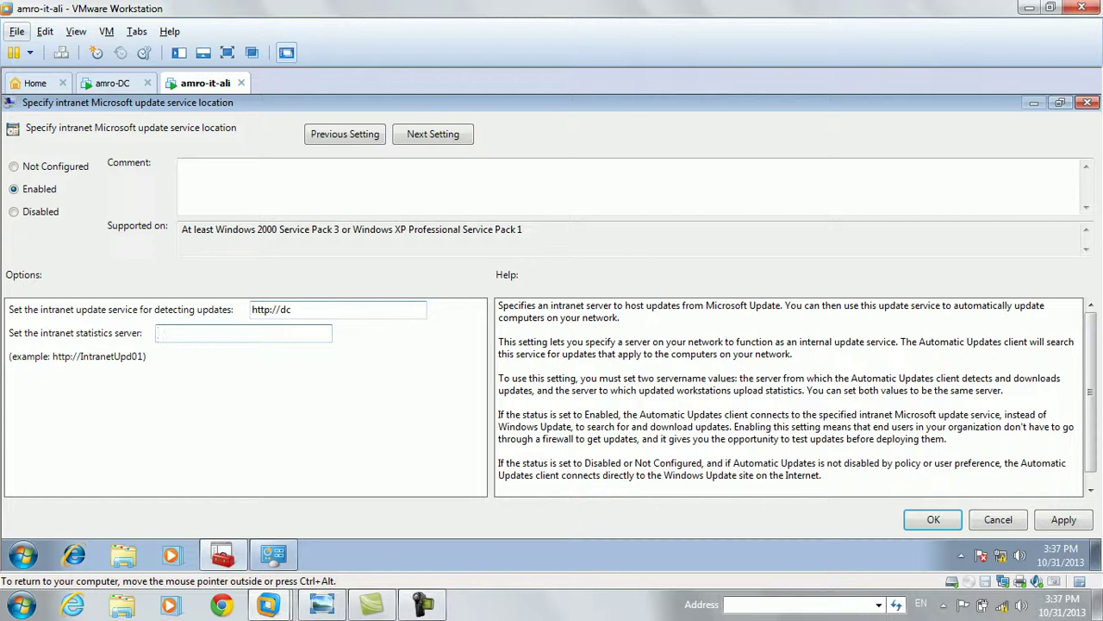
{"action": "type", "text": "http"}
{"action": "right_click", "coordinate": [244, 333]}
{"action": "key", "text": "Escape"}
{"action": "type", "text": "://dc"}
{"action": "left_click", "coordinate": [1063, 520]}
{"action": "left_click", "coordinate": [934, 520]}
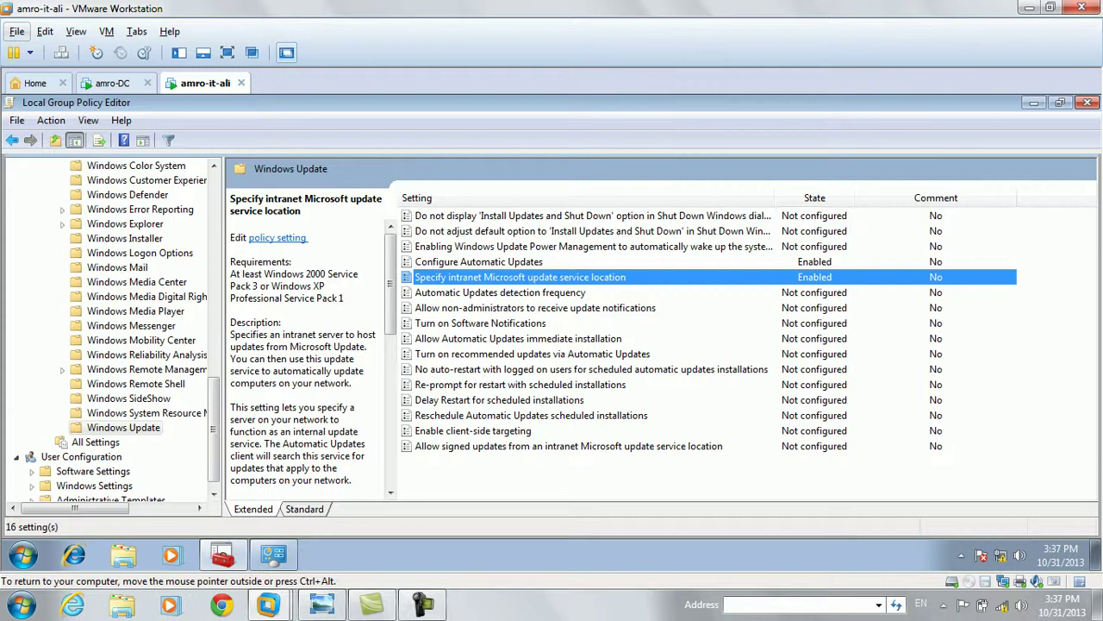
- Enable the client-side targeting policy with the target group name it, and apply and accept it
{"action": "left_click", "coordinate": [473, 430]}
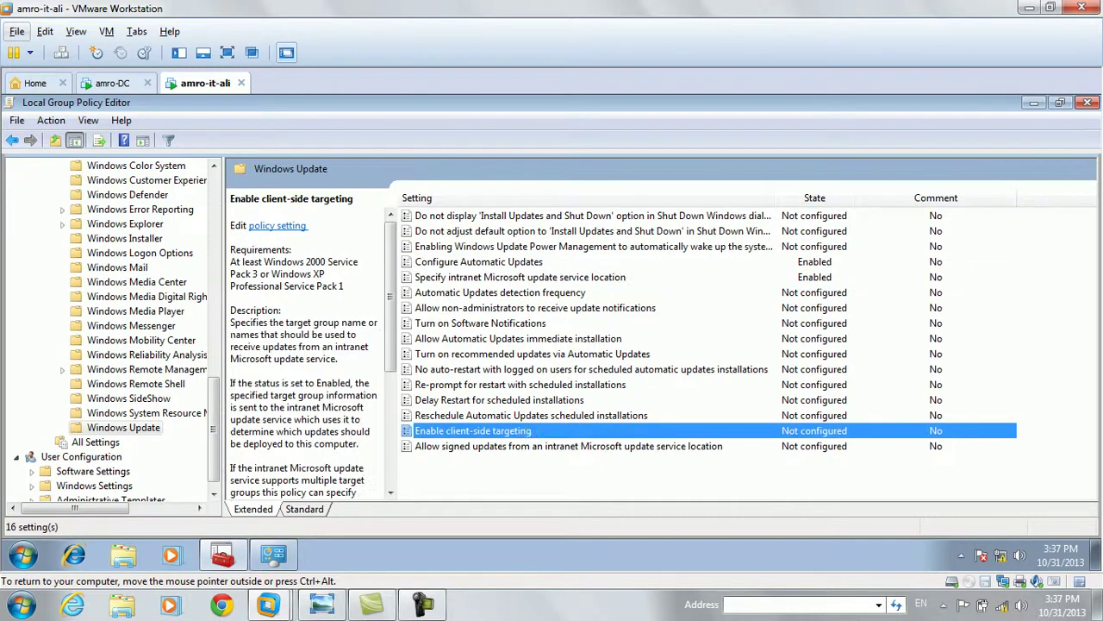
{"action": "double_click", "coordinate": [474, 431]}
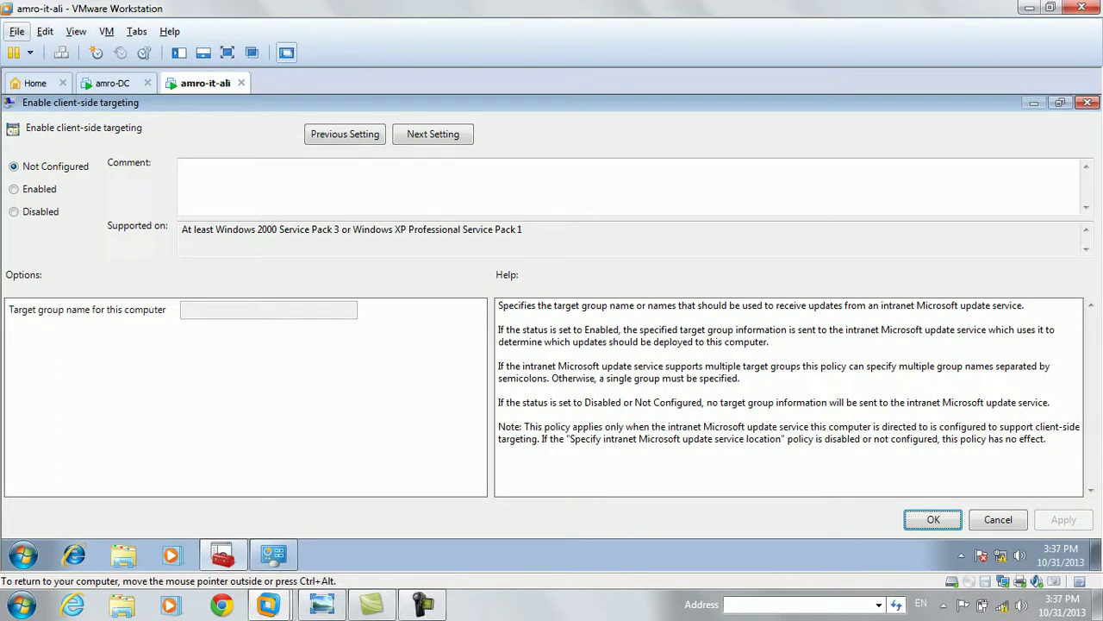
{"action": "left_click", "coordinate": [34, 189]}
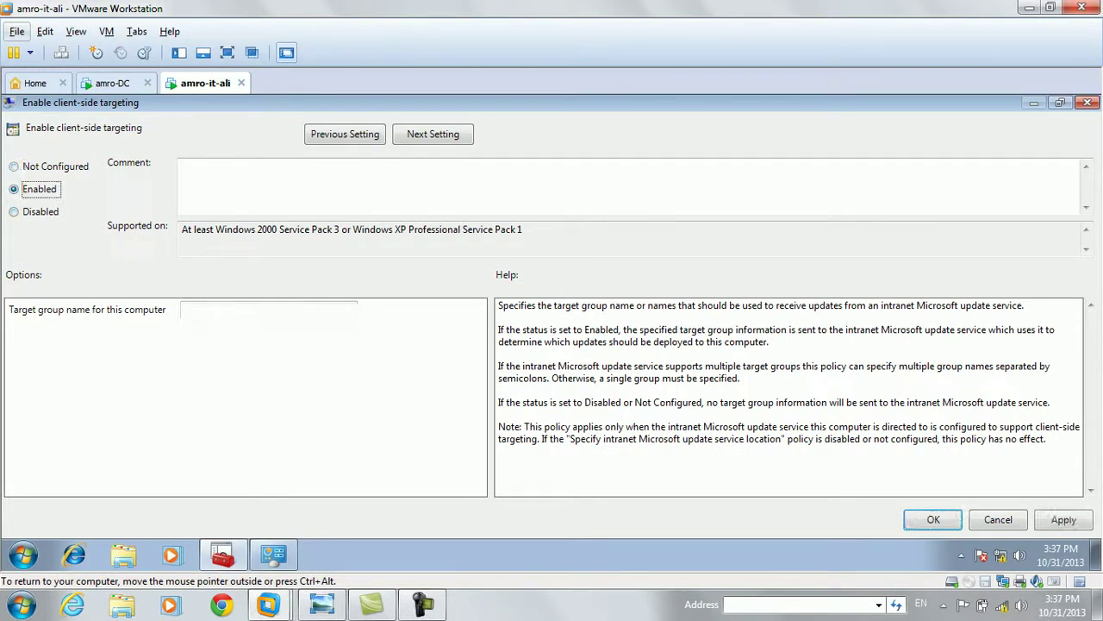
{"action": "left_click", "coordinate": [268, 310]}
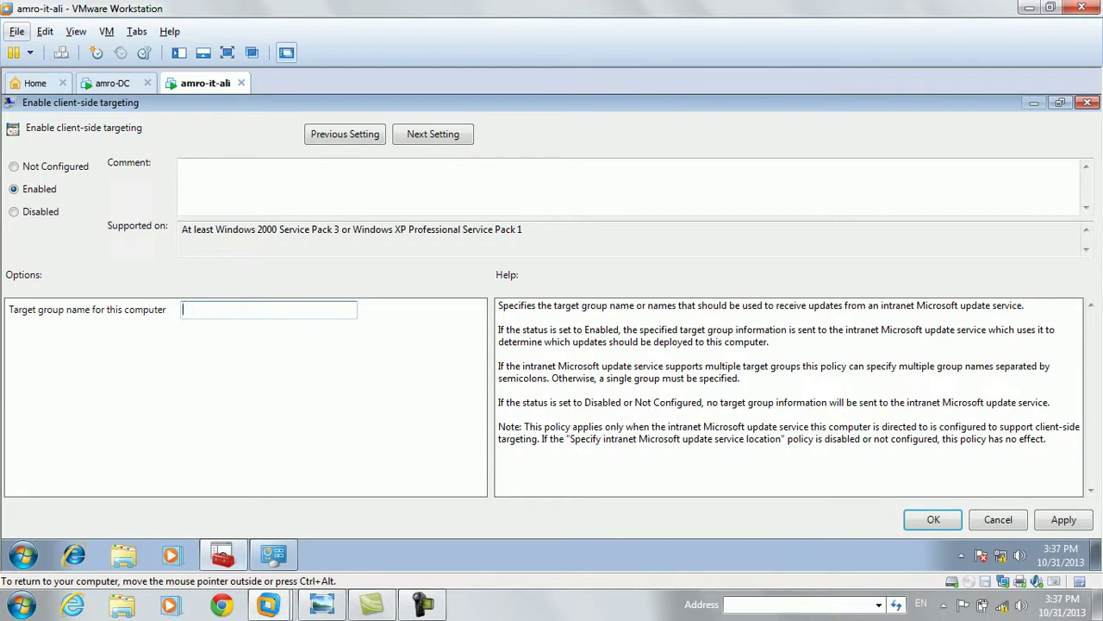
{"action": "type", "text": "it"}
{"action": "left_click", "coordinate": [1064, 519]}
{"action": "key", "text": "Return"}
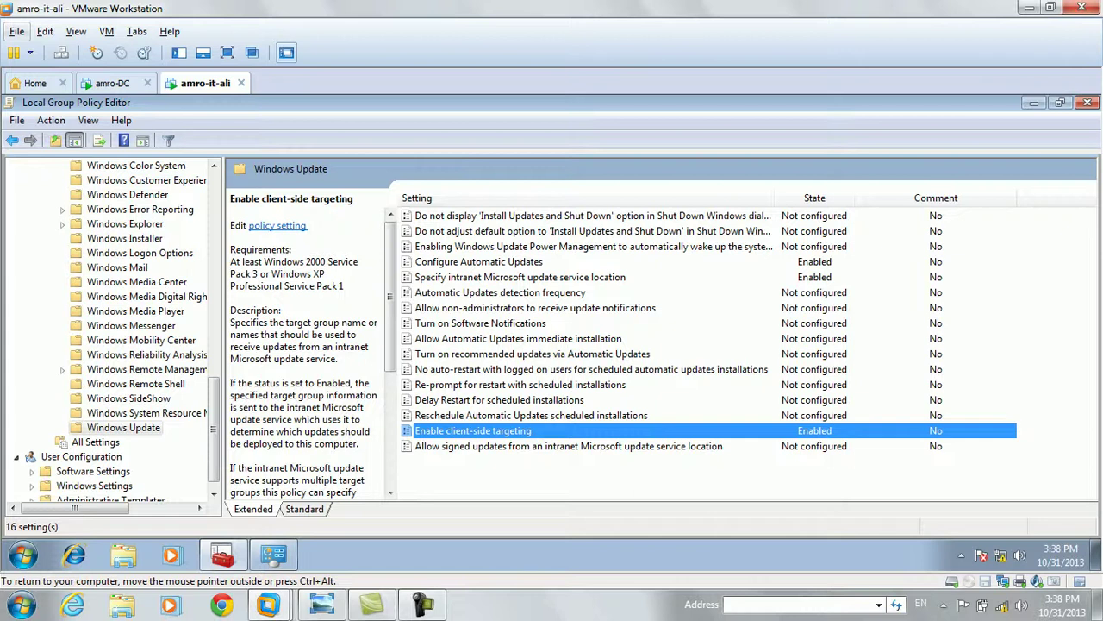
- Switch to the DC virtual machine, review how Update Services assigns computers to groups in the Computers options, and cancel
{"action": "left_click", "coordinate": [112, 83]}
{"action": "left_click", "coordinate": [112, 84]}
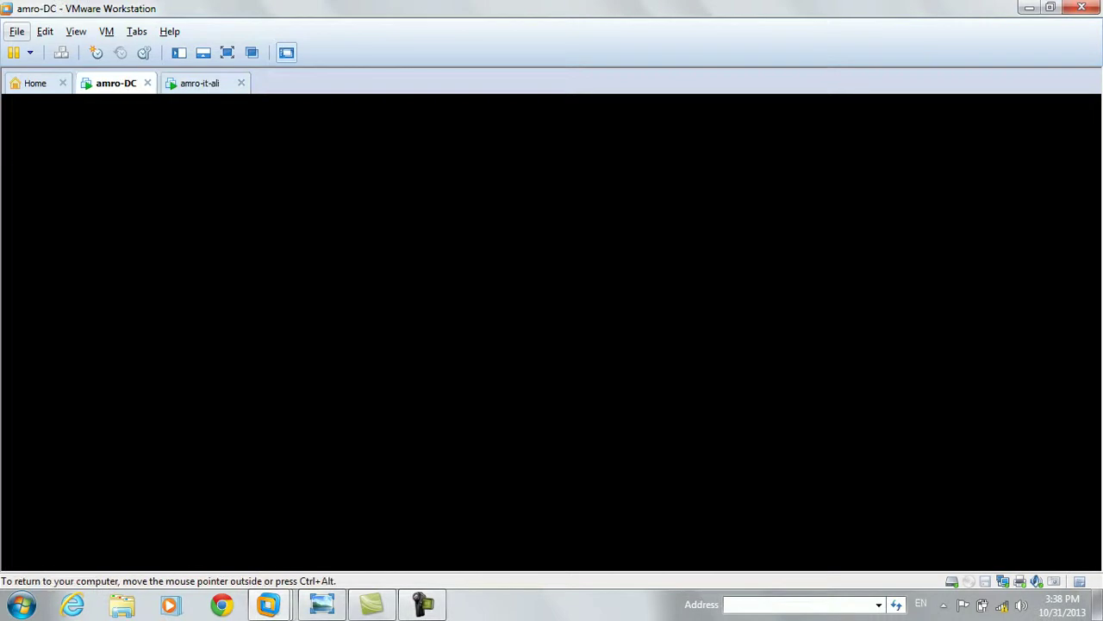
{"action": "left_click", "coordinate": [192, 553]}
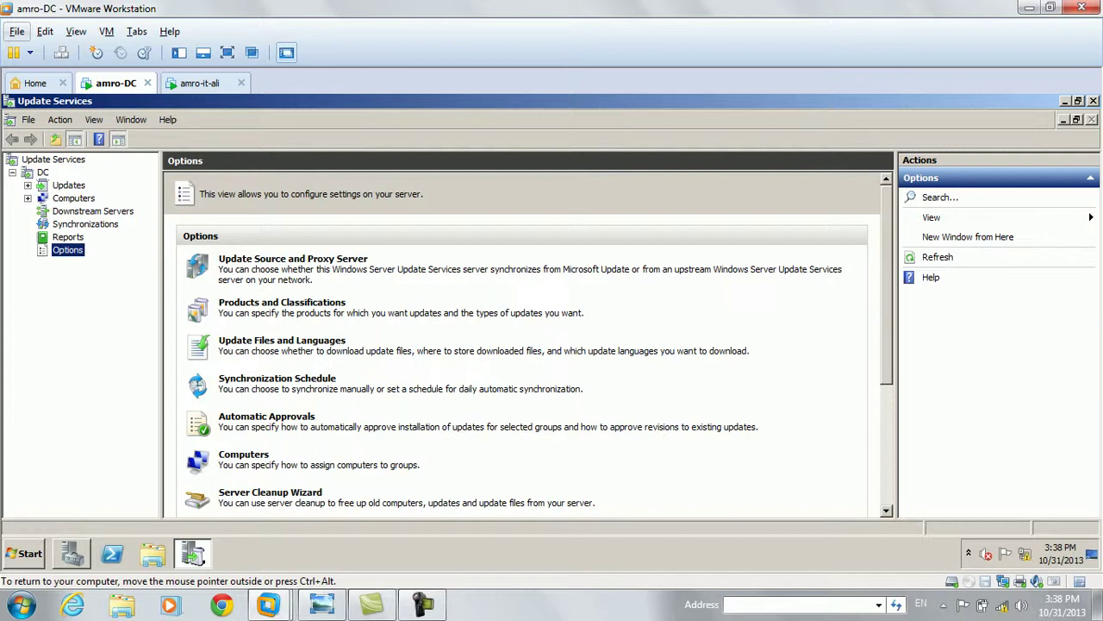
{"action": "left_click", "coordinate": [244, 455]}
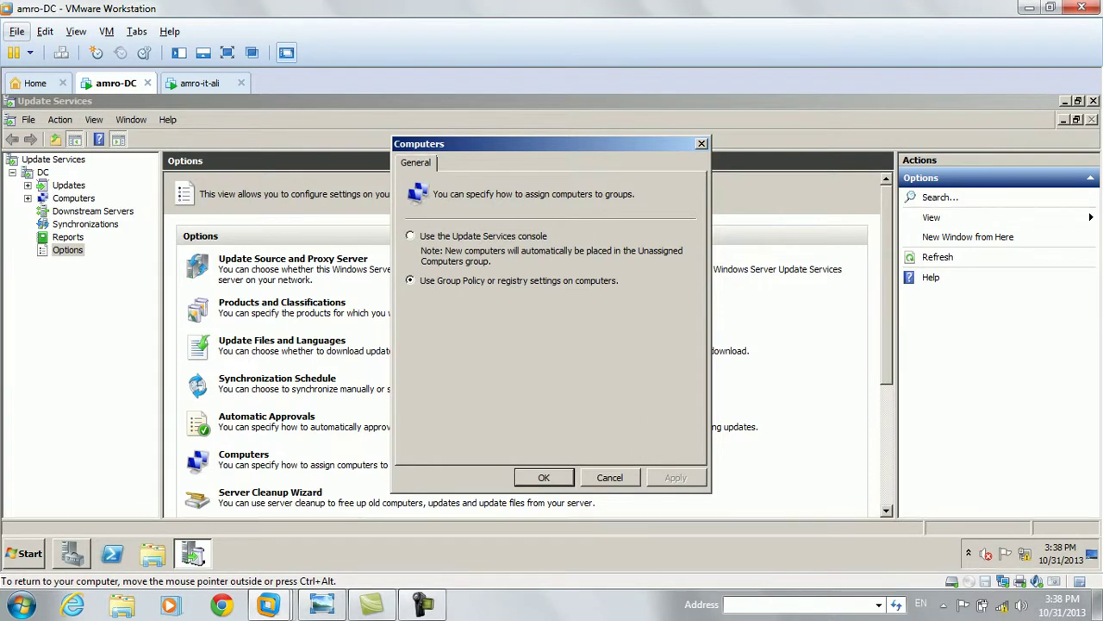
{"action": "left_click", "coordinate": [610, 477]}
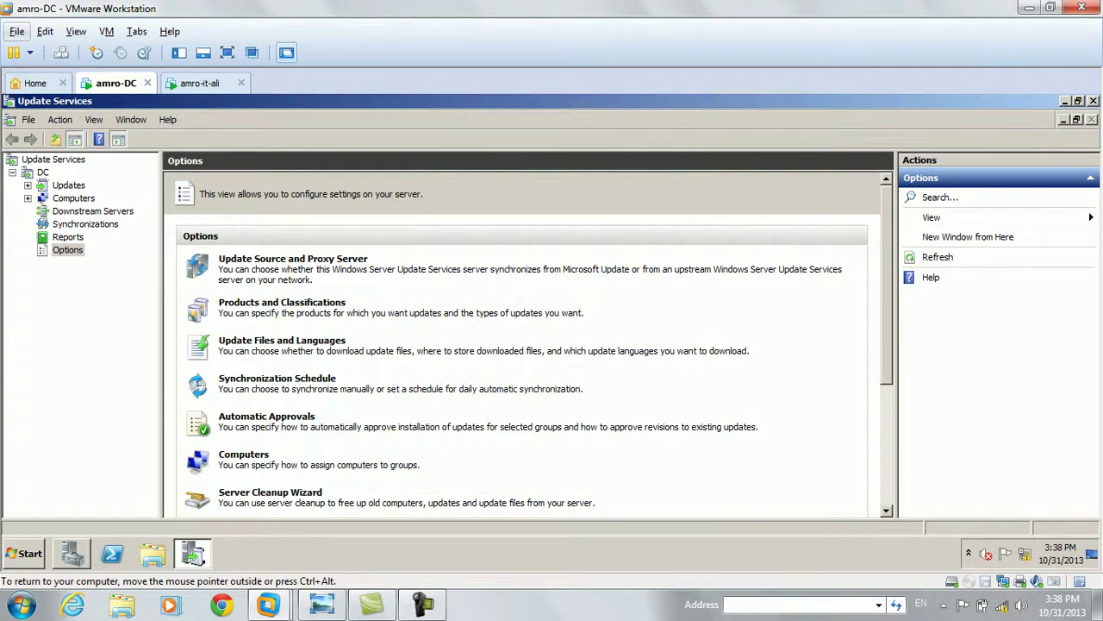
- Expand All Computers in Update Services, look through its computer groups for reporting clients, and collapse the list again
{"action": "left_click", "coordinate": [27, 198]}
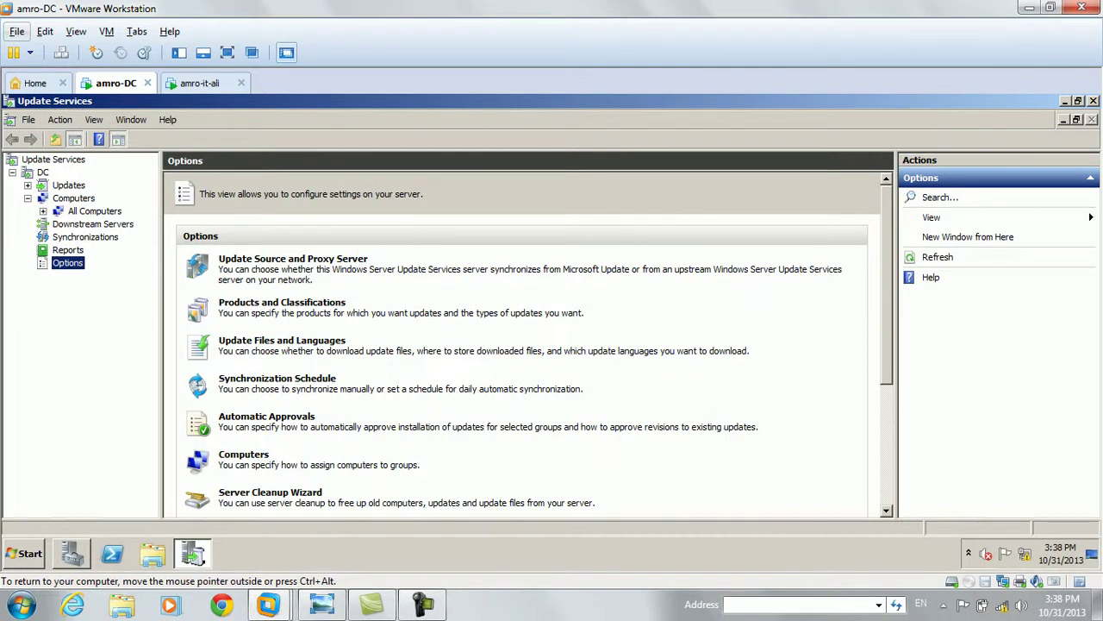
{"action": "left_click", "coordinate": [43, 211]}
{"action": "left_click", "coordinate": [93, 212]}
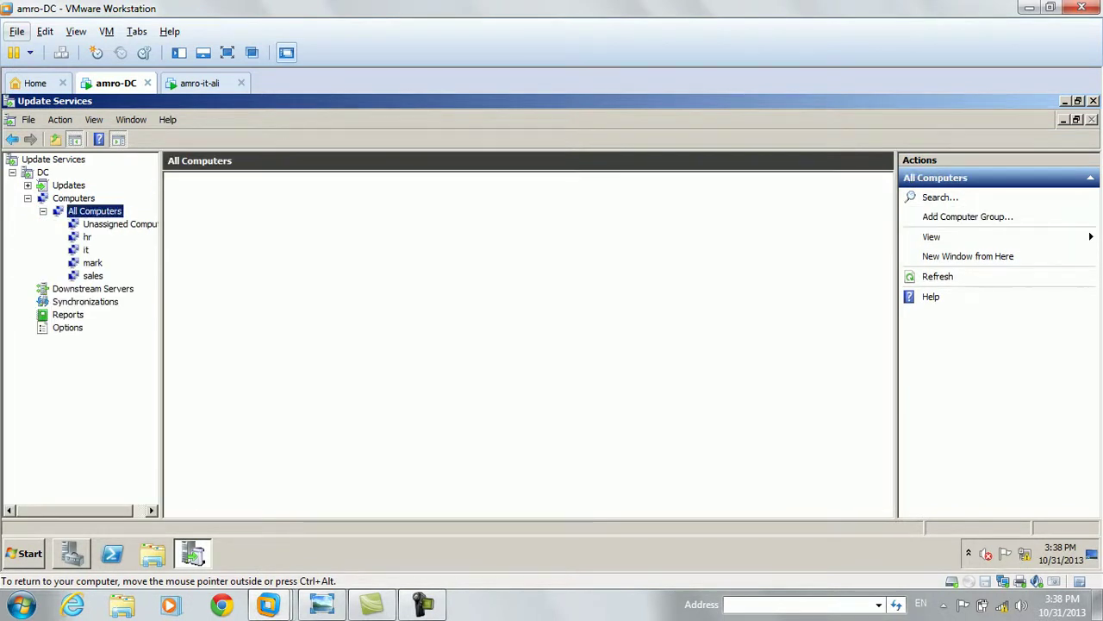
{"action": "left_click", "coordinate": [87, 237]}
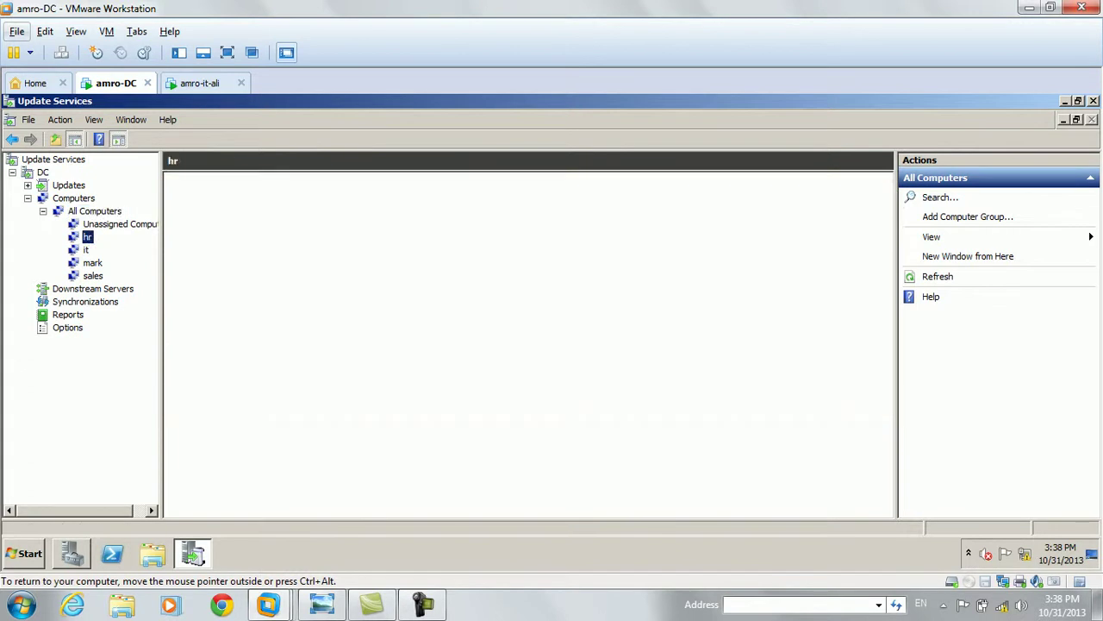
{"action": "left_click", "coordinate": [87, 250]}
{"action": "key", "text": "Down"}
{"action": "key", "text": "Down"}
{"action": "key", "text": "Up"}
{"action": "key", "text": "Up"}
{"action": "key", "text": "Up"}
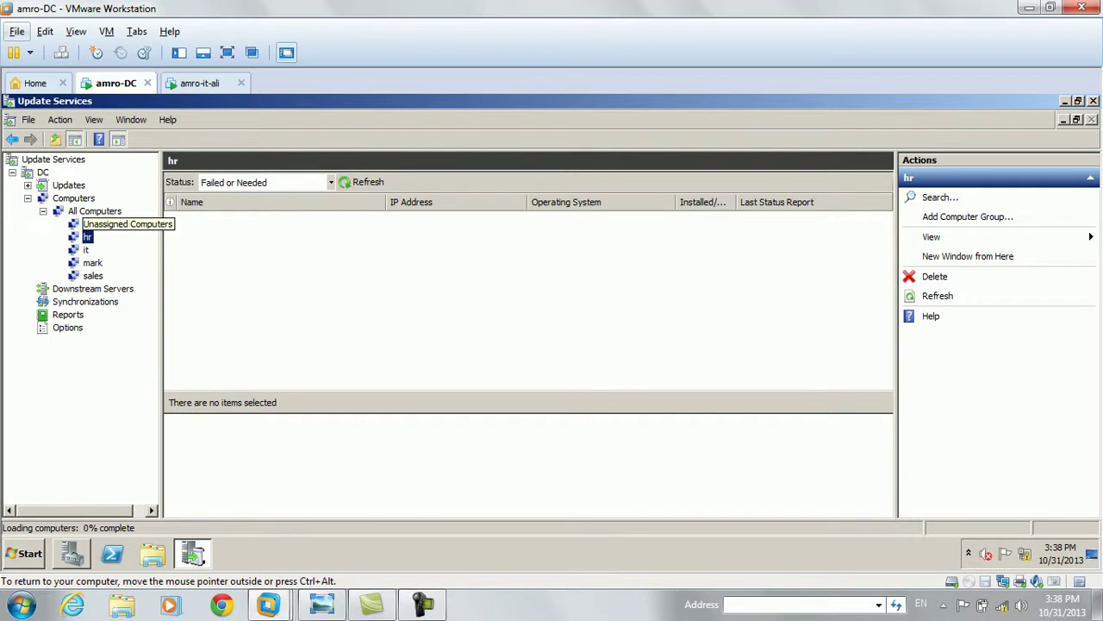
{"action": "left_click", "coordinate": [99, 224]}
{"action": "left_click", "coordinate": [94, 211]}
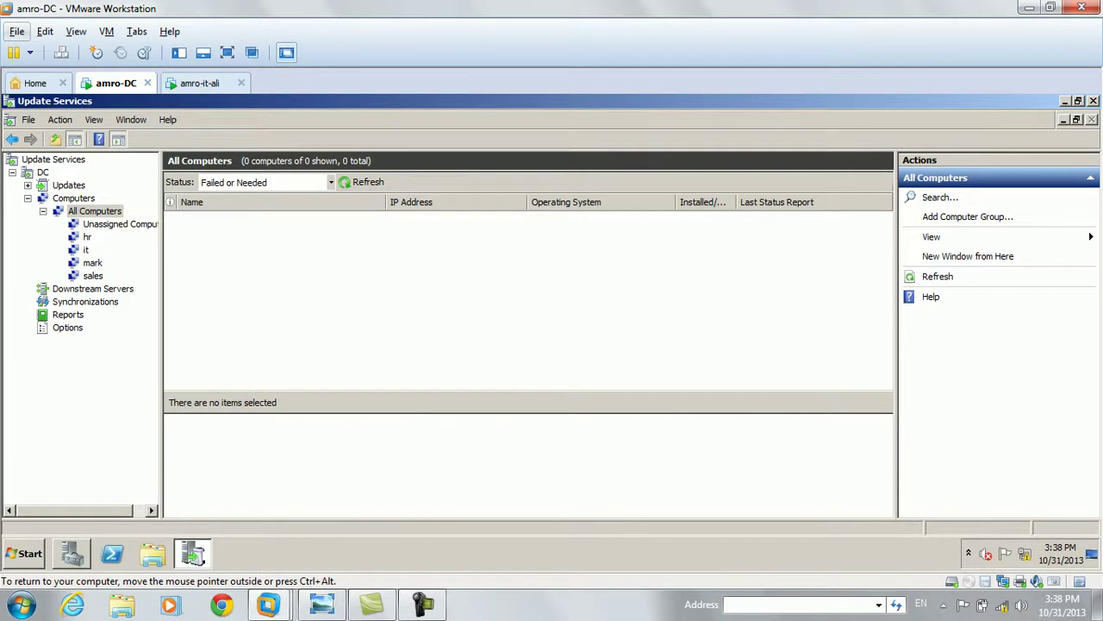
{"action": "left_click", "coordinate": [43, 212]}
- Recheck the group assignment setting in the Update Services Computers options, accept it, and switch back to the client virtual machine
{"action": "left_click", "coordinate": [67, 263]}
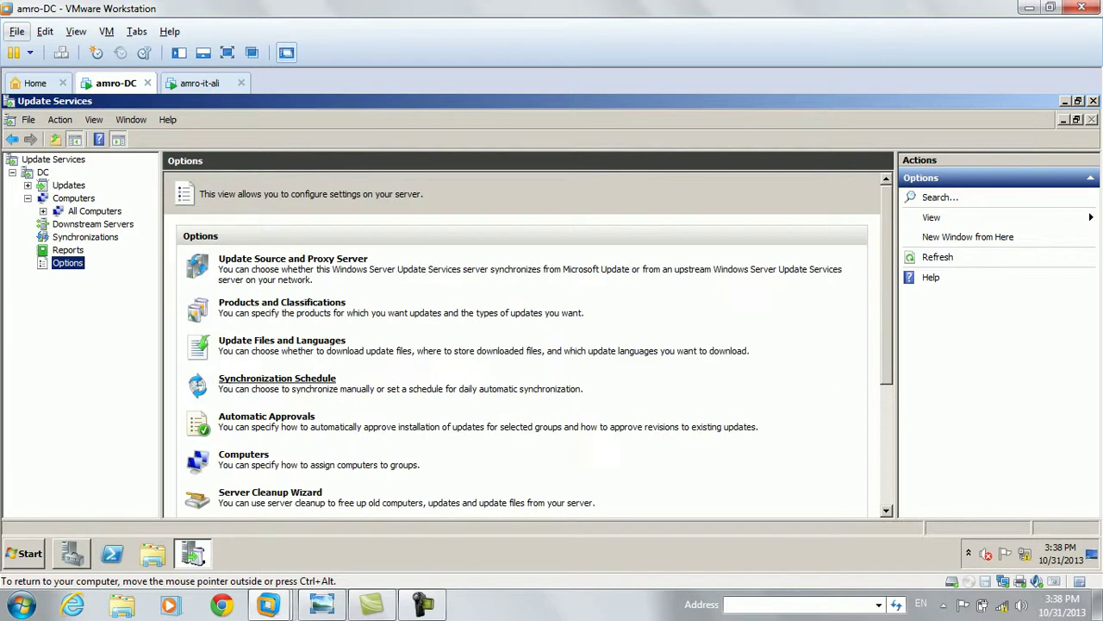
{"action": "left_click", "coordinate": [244, 455]}
{"action": "left_click", "coordinate": [243, 455]}
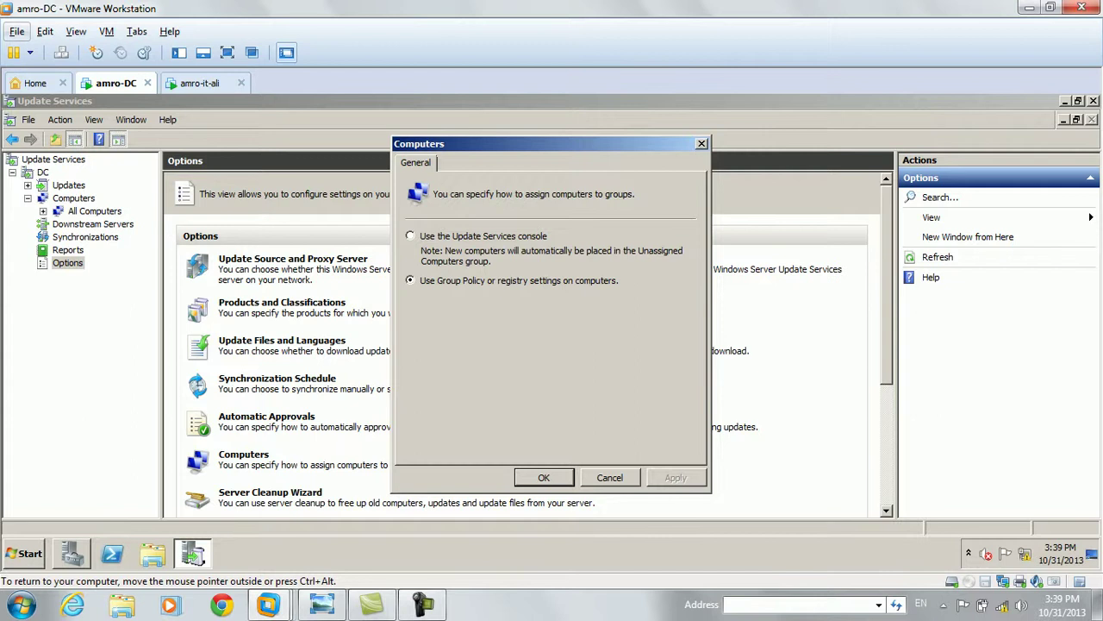
{"action": "left_click", "coordinate": [544, 476]}
{"action": "left_click", "coordinate": [200, 83]}
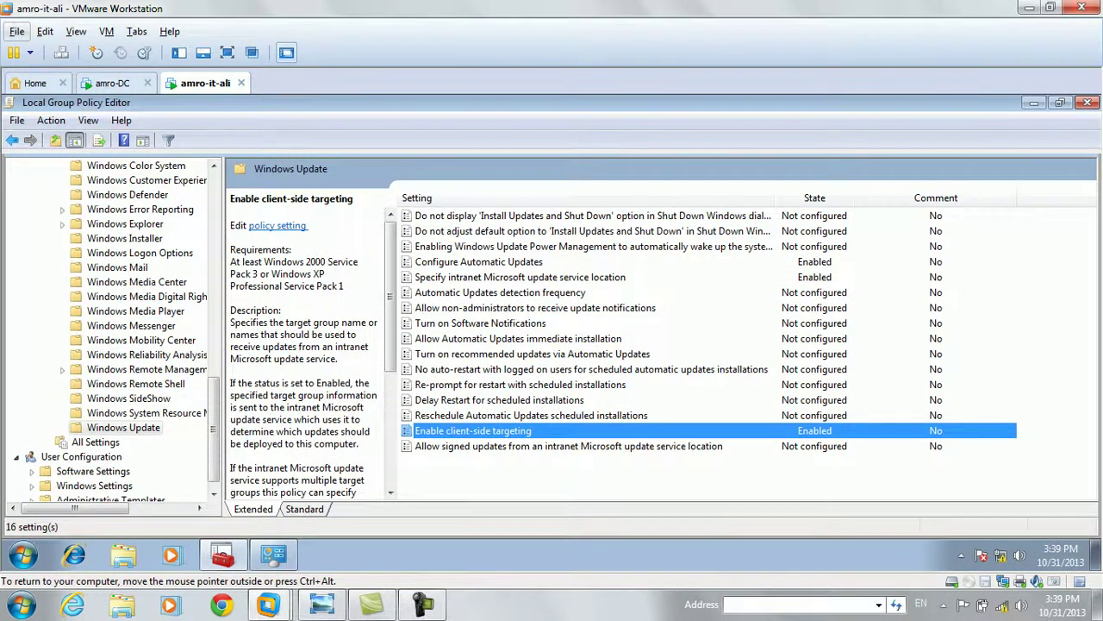
- Reopen the Enable client-side targeting policy to check its target group name, and accept it
{"action": "key", "text": "Return"}
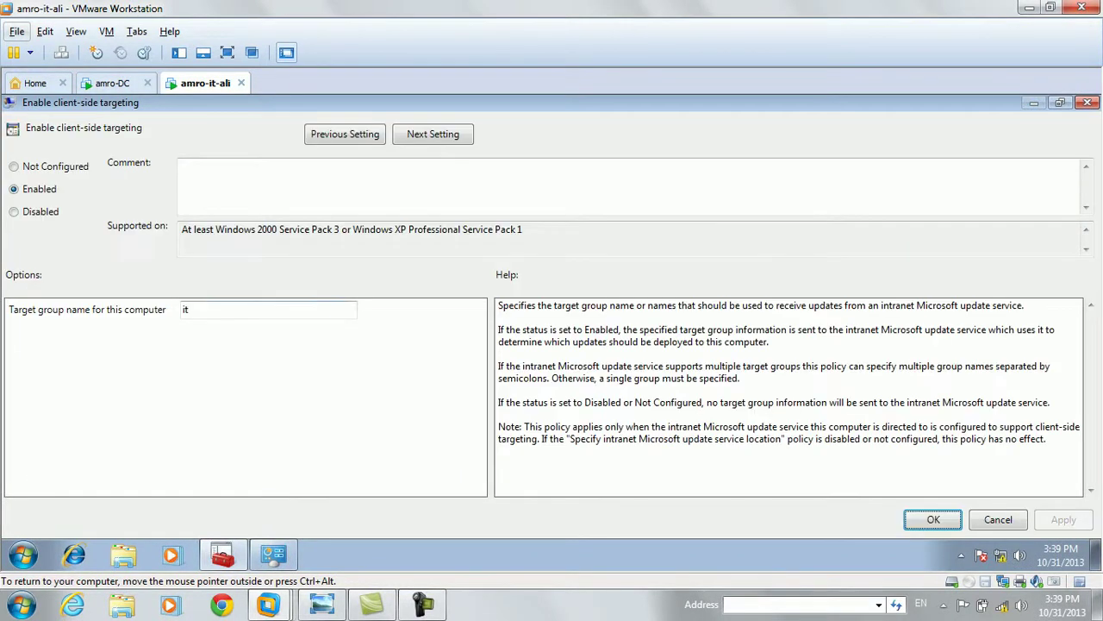
{"action": "key", "text": "Return"}
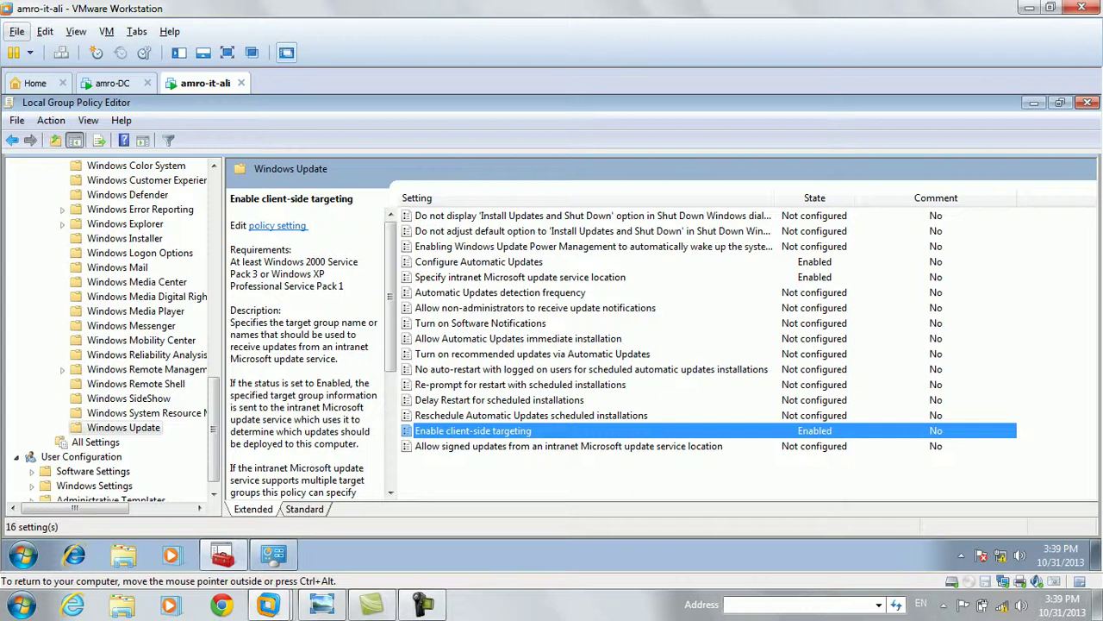
{"action": "left_click", "coordinate": [591, 369]}
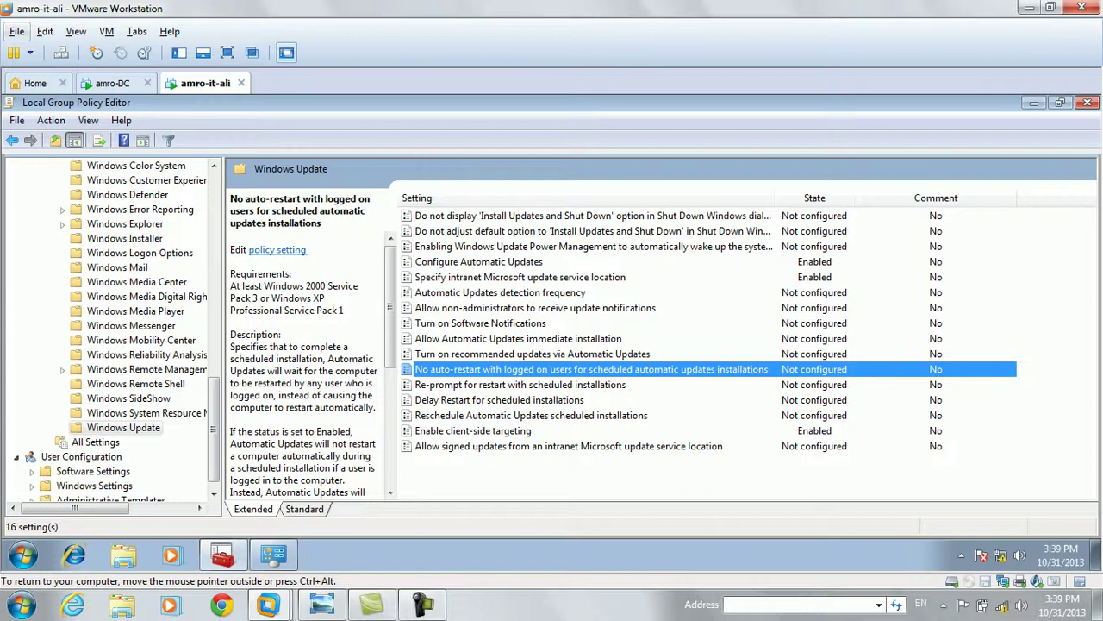
{"action": "double_click", "coordinate": [592, 369]}
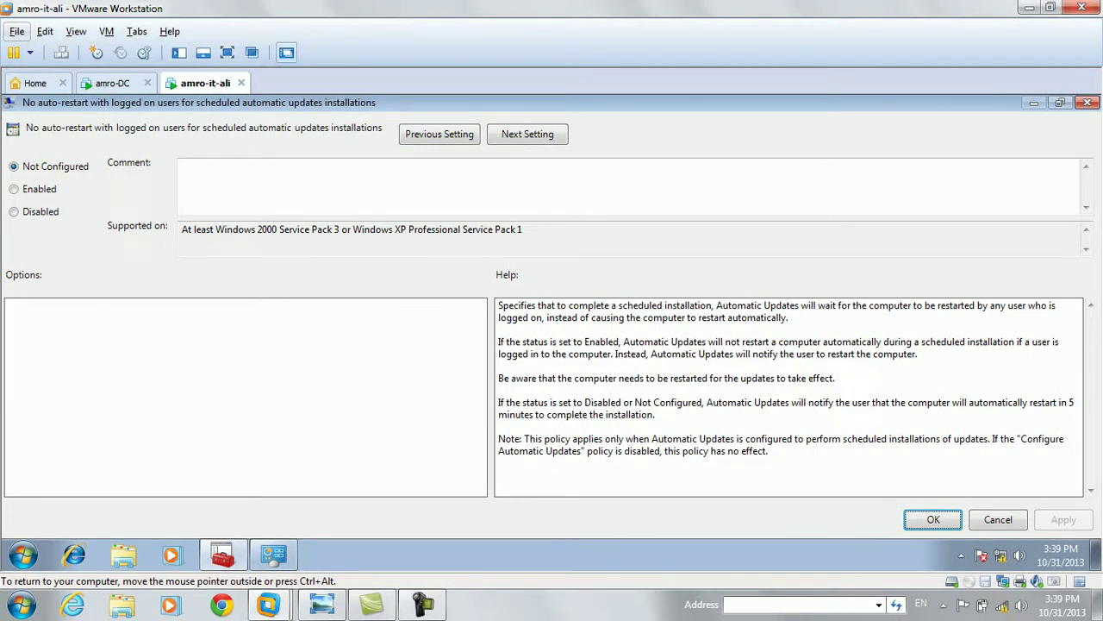
{"action": "left_click", "coordinate": [36, 189]}
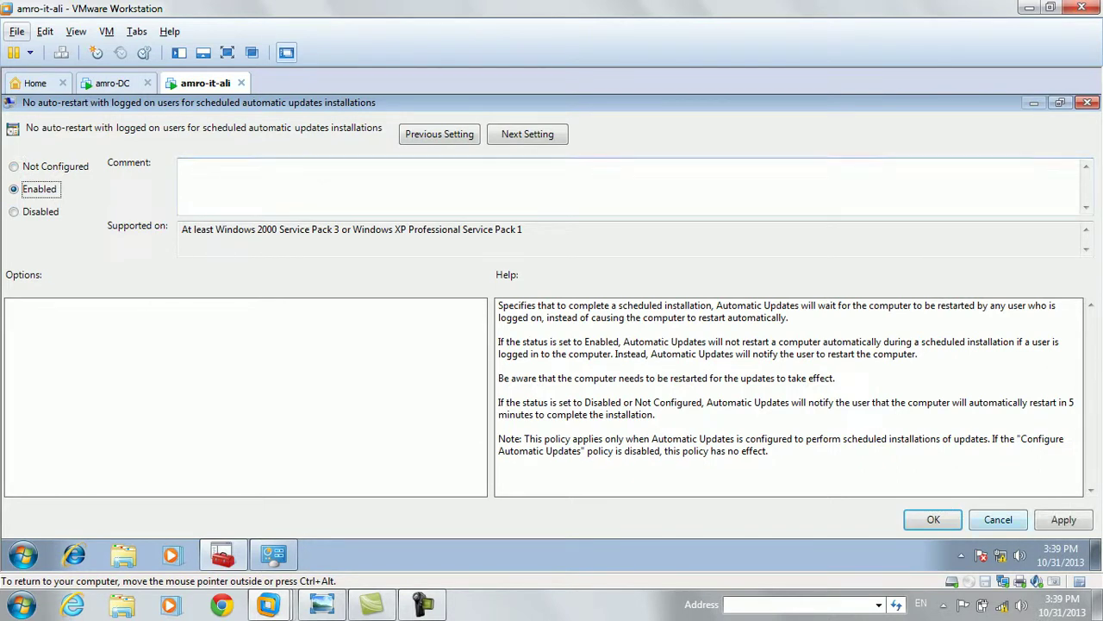
{"action": "left_click", "coordinate": [998, 519]}
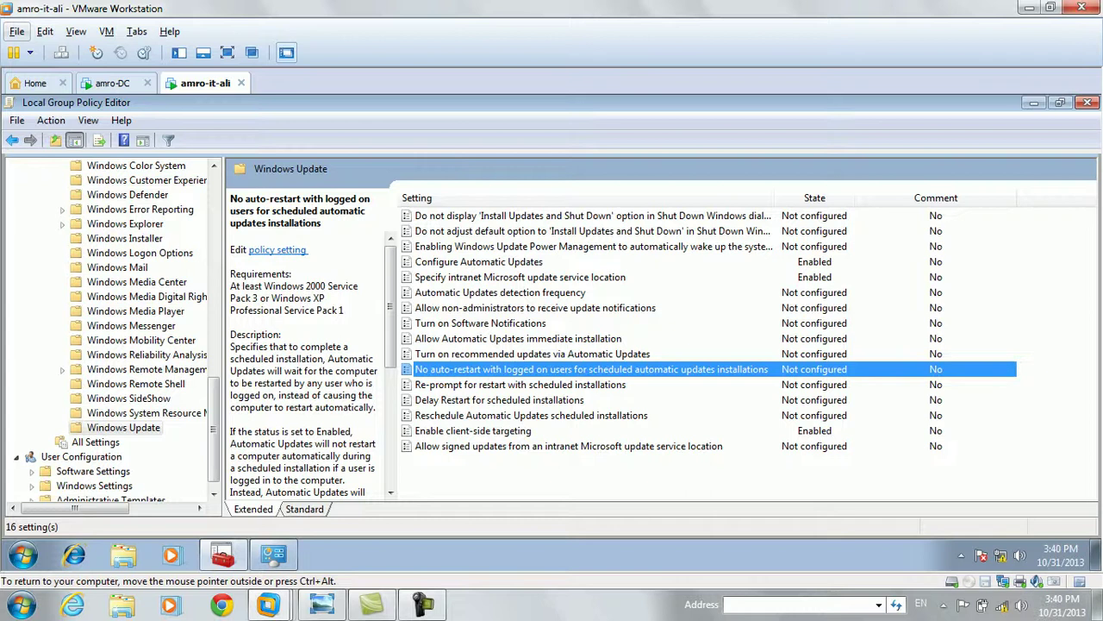
- Enable the policy No auto-restart with logged on users for scheduled automatic updates installations, and accept it
{"action": "double_click", "coordinate": [592, 369]}
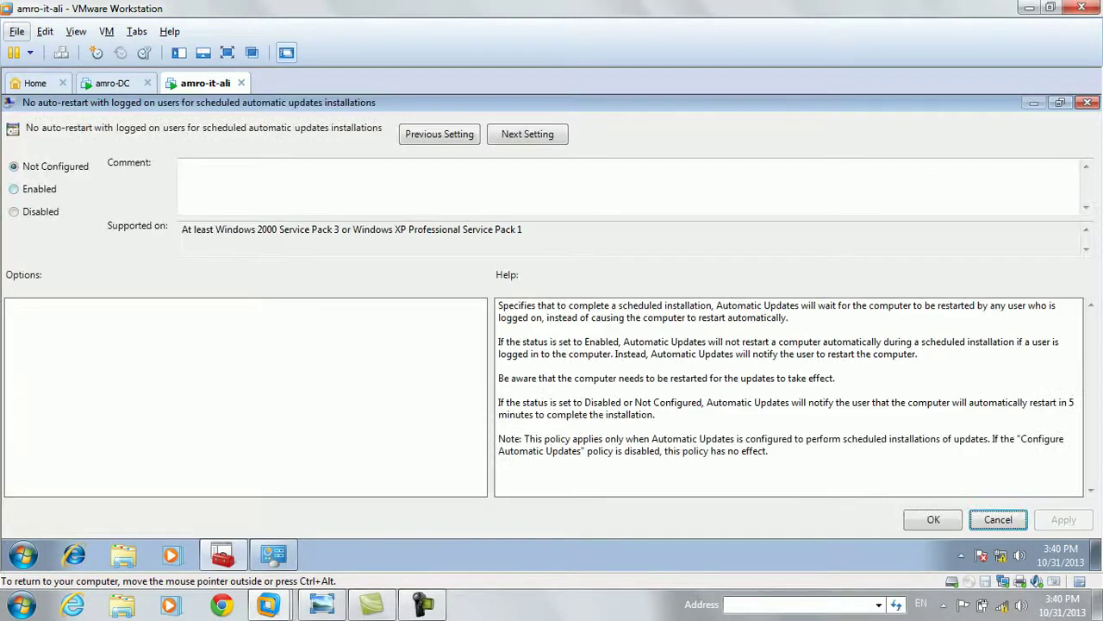
{"action": "left_click", "coordinate": [40, 189]}
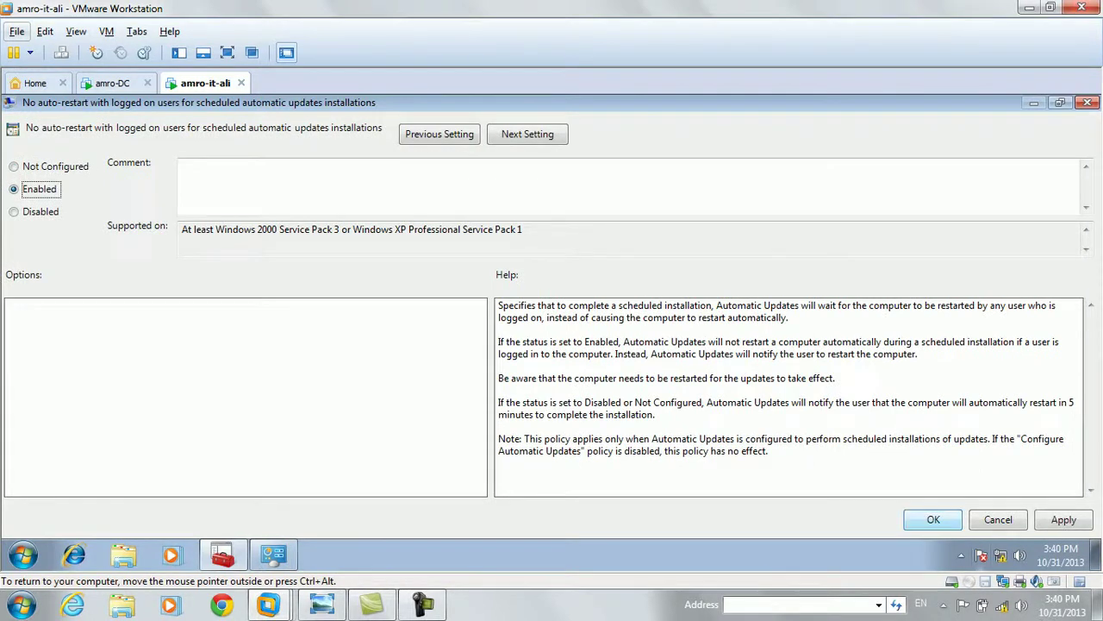
{"action": "key", "text": "Return"}
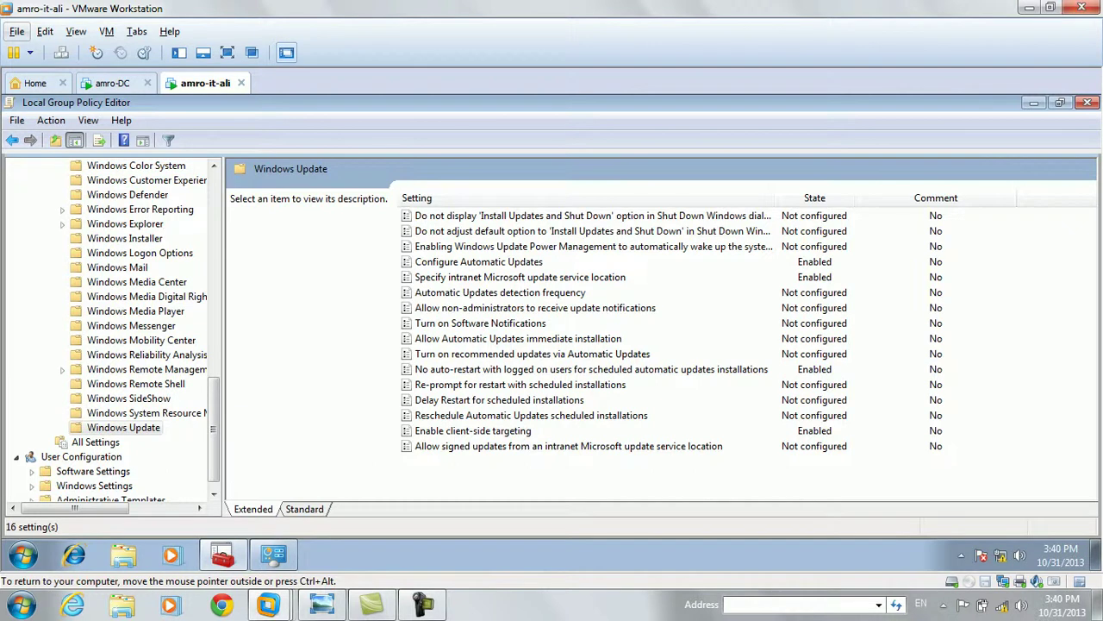
- Review the automatic updates, intranet update location, client-side targeting and no auto-restart policies in the Windows Update list
{"action": "left_click", "coordinate": [479, 262]}
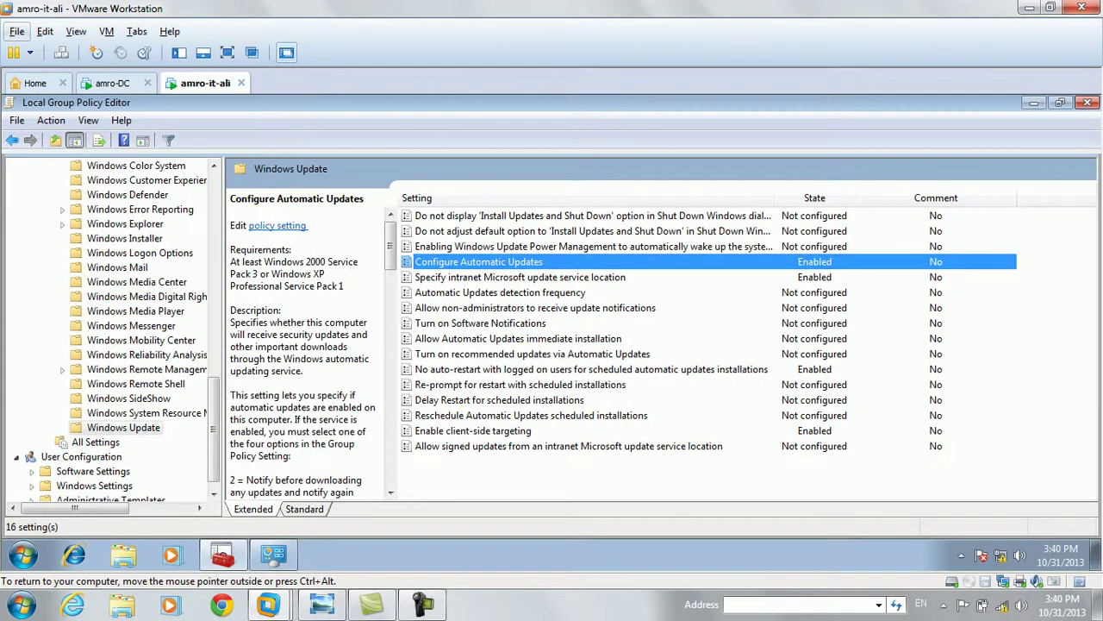
{"action": "left_click", "coordinate": [520, 277]}
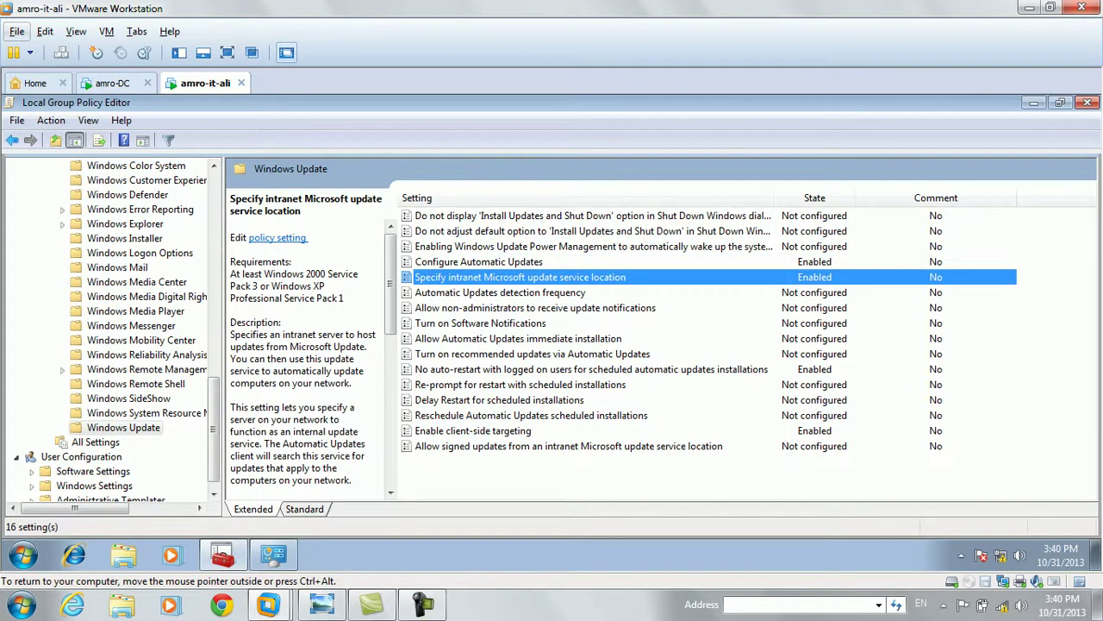
{"action": "left_click", "coordinate": [473, 431]}
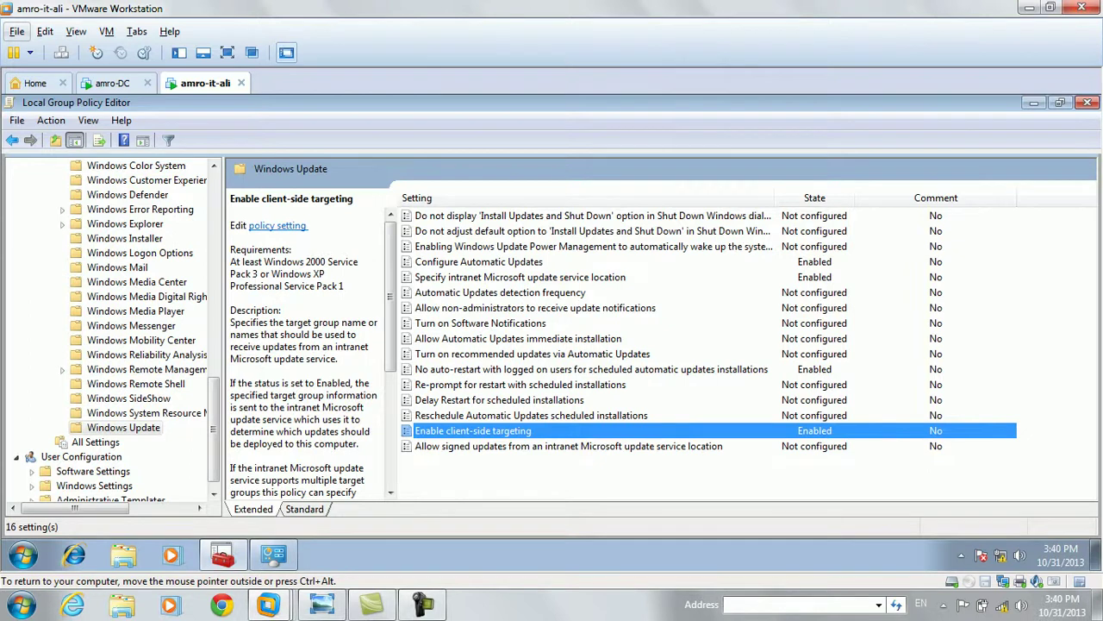
{"action": "left_click", "coordinate": [592, 370]}
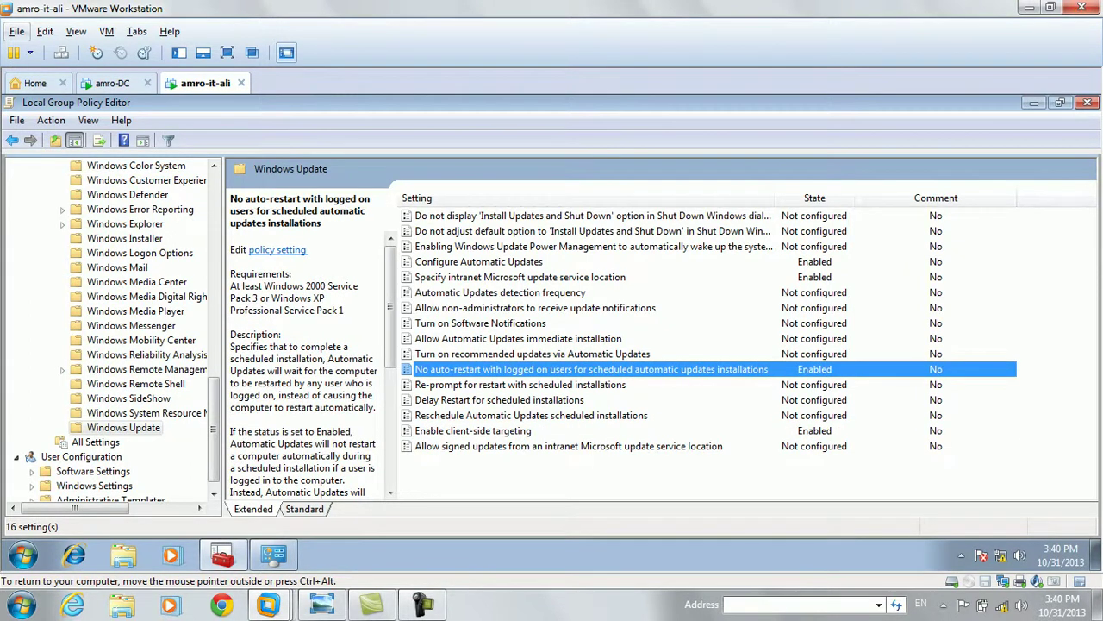
- Close the Local Group Policy Editor and accept the Windows Update change settings page
{"action": "left_click", "coordinate": [1087, 102]}
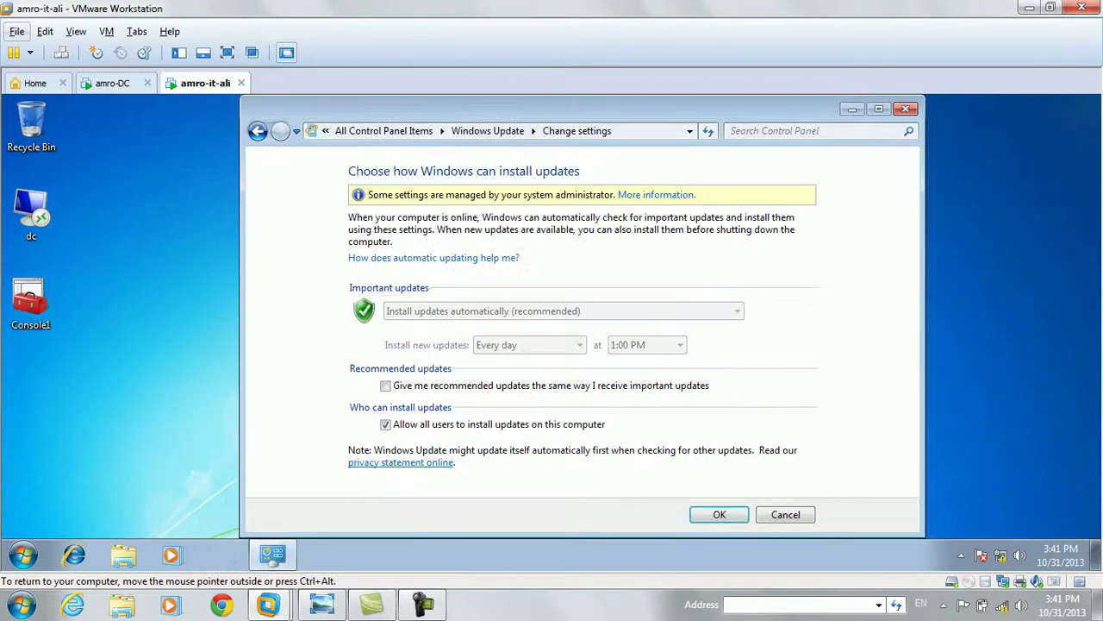
{"action": "left_click", "coordinate": [720, 515]}
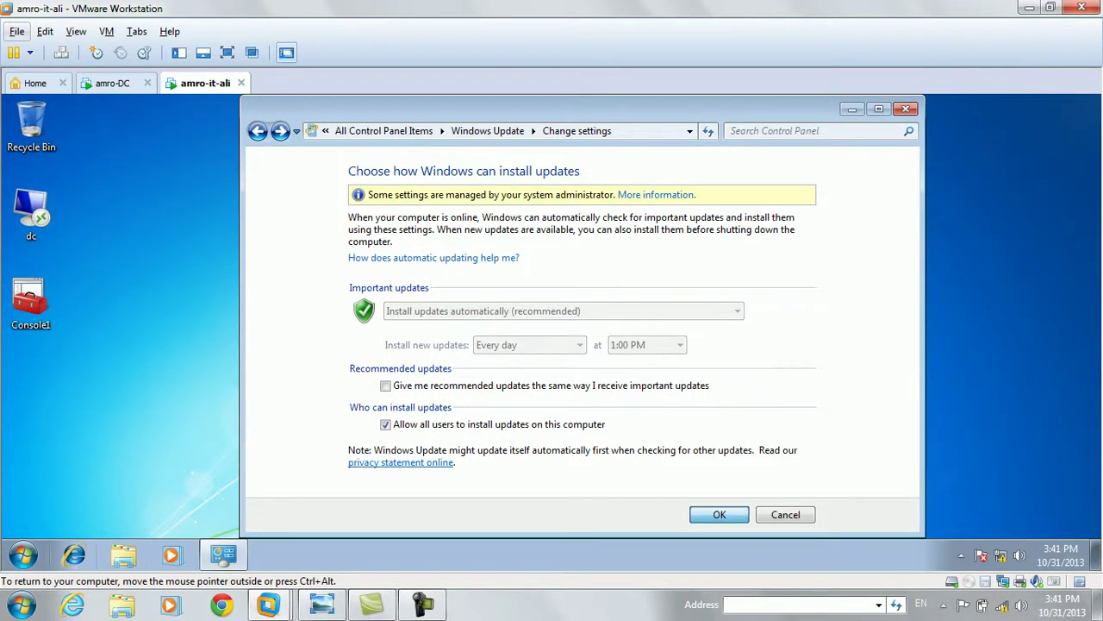
{"action": "key", "text": "alt+Left"}
- Force a Group Policy refresh on the client by running gpupdate /force
{"action": "key", "text": "super"}
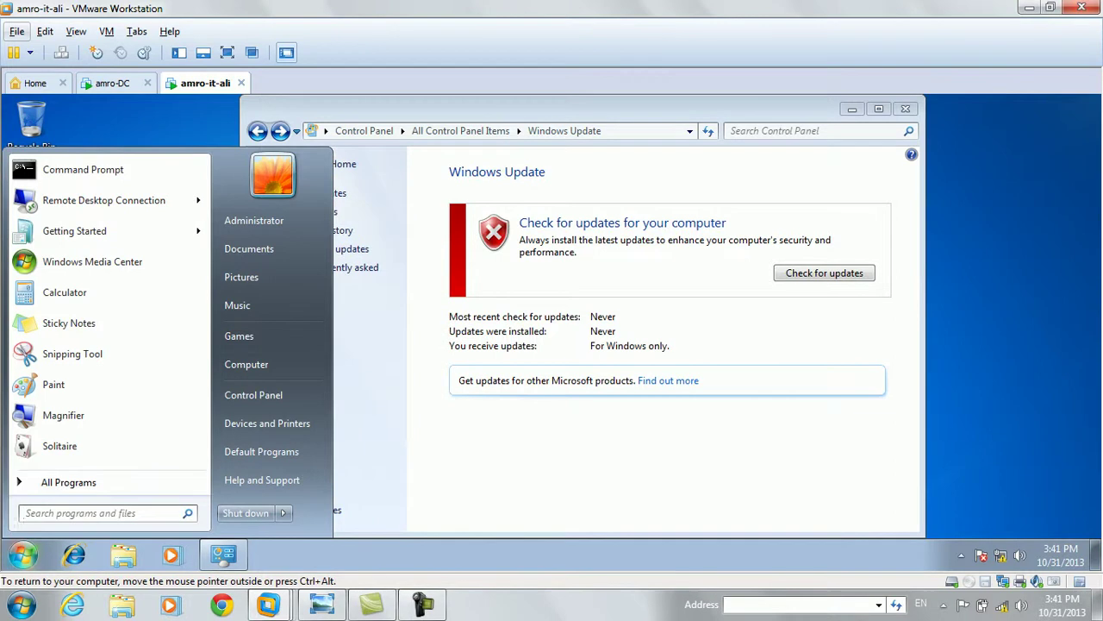
{"action": "type", "text": "gpupdate /force"}
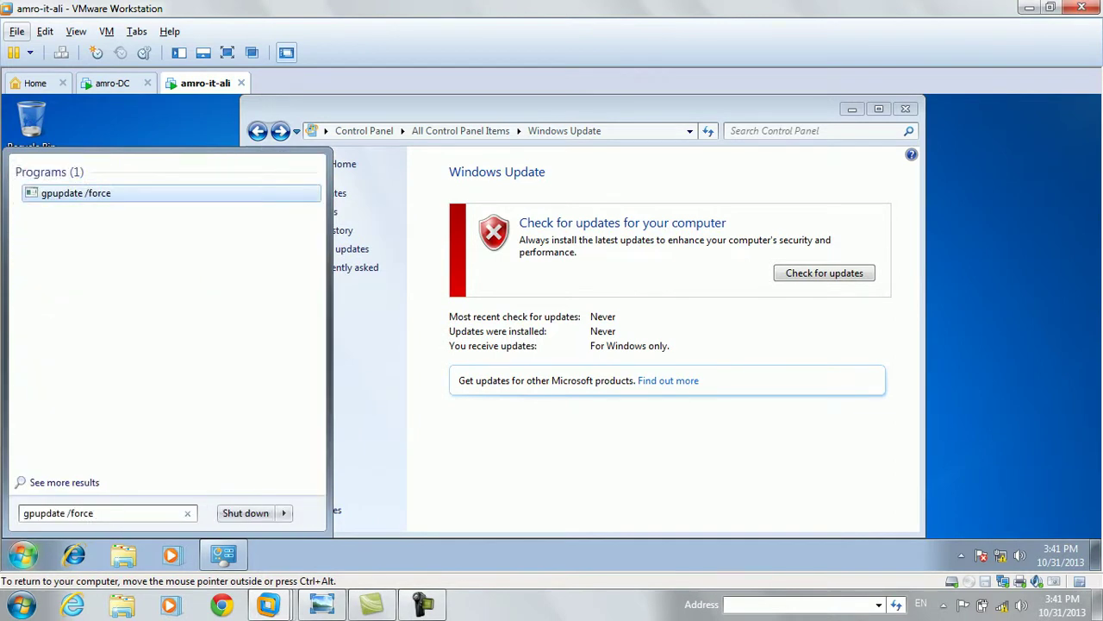
{"action": "key", "text": "Return"}
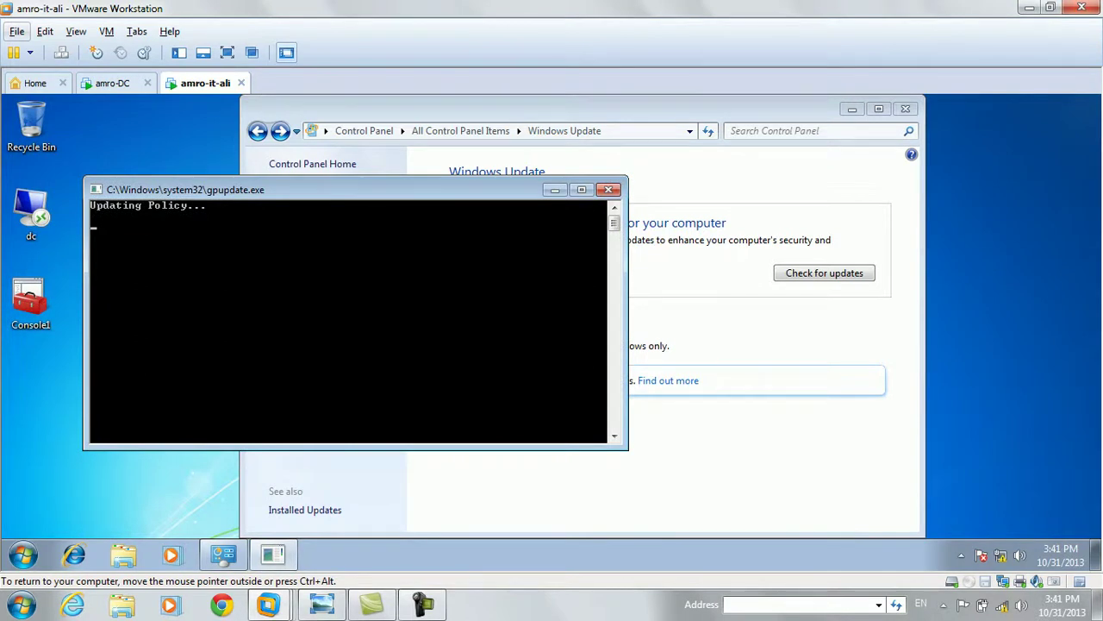
{"action": "left_click_drag", "start_coordinate": [345, 190], "coordinate": [479, 158]}
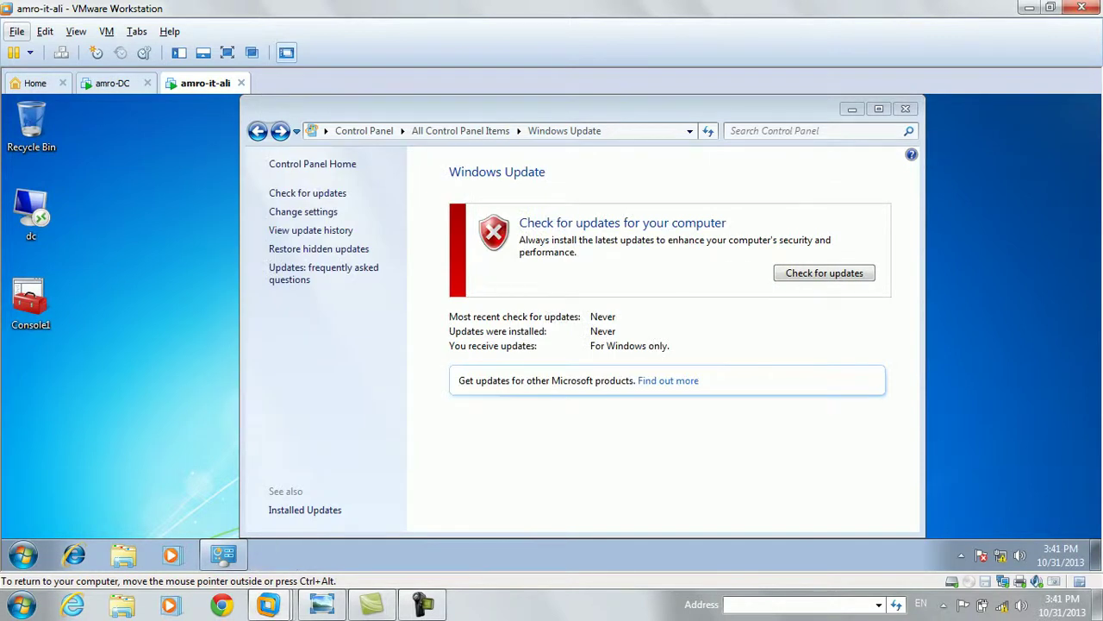
- Close the Windows Update window and refresh the client's desktop
{"action": "left_click", "coordinate": [905, 109]}
{"action": "right_click", "coordinate": [549, 220]}
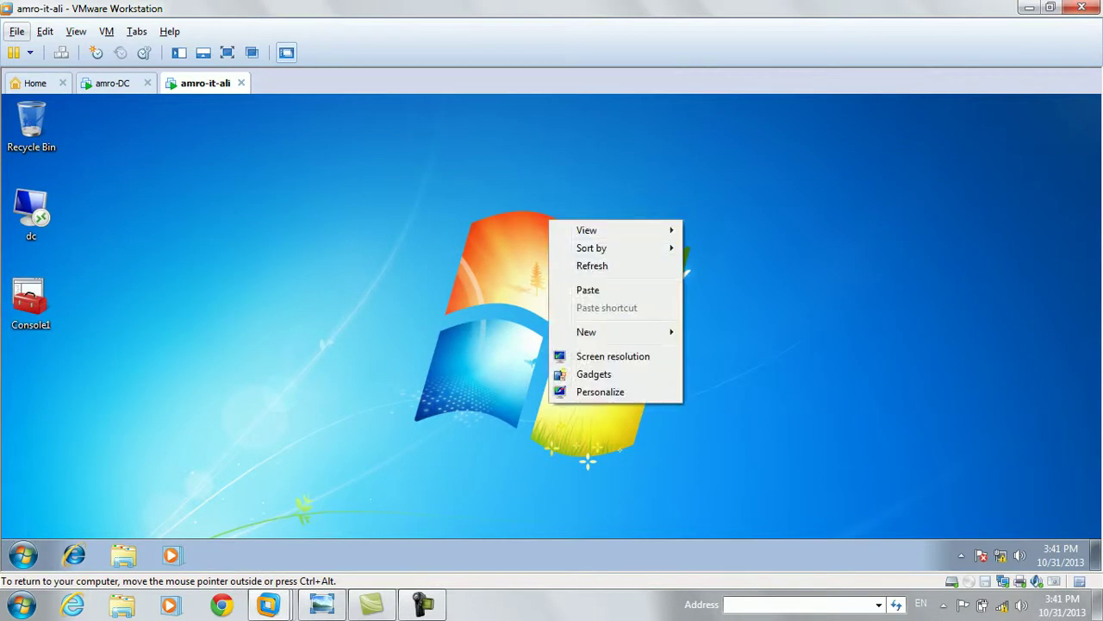
{"action": "left_click", "coordinate": [592, 266]}
{"action": "key", "text": "super"}
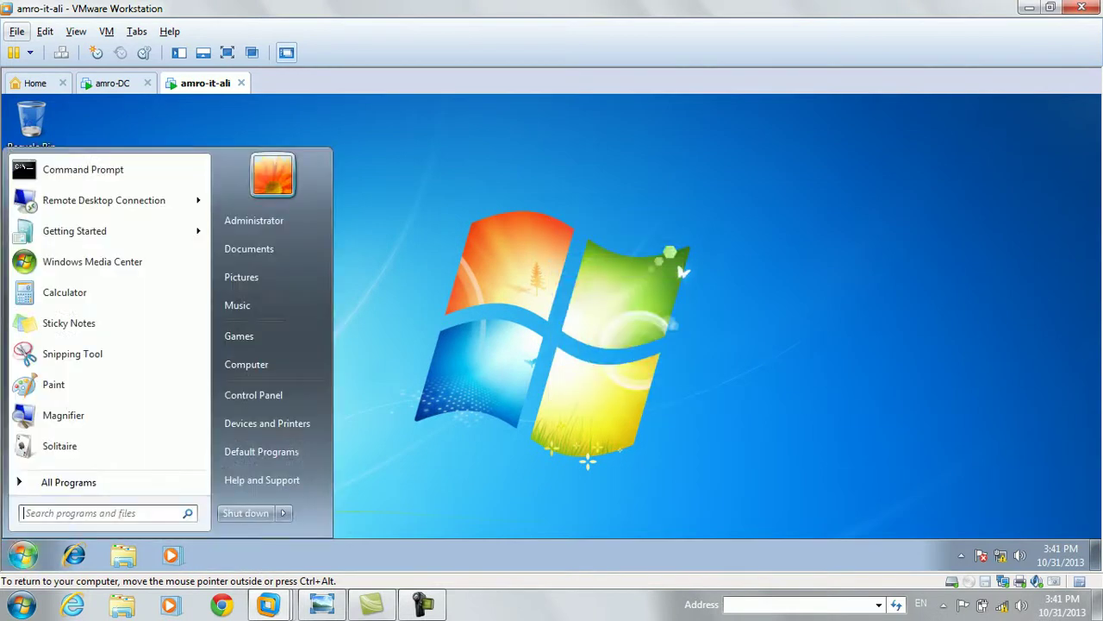
{"action": "key", "text": "super"}
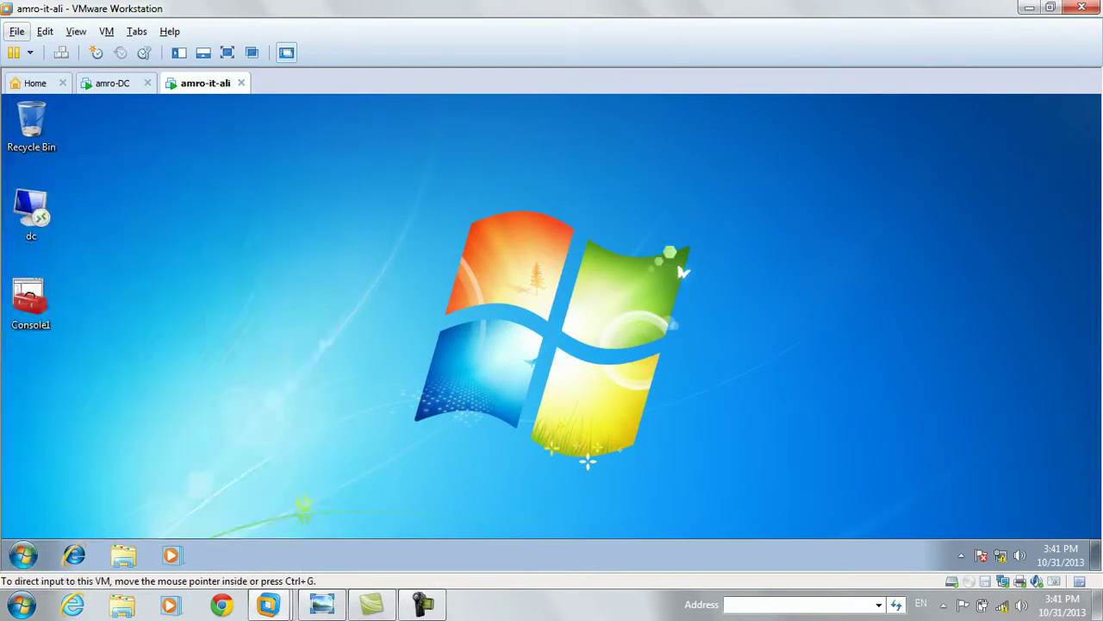
- Switch to the DC virtual machine and refresh the DC server overview in Update Services several times
{"action": "left_click", "coordinate": [112, 84]}
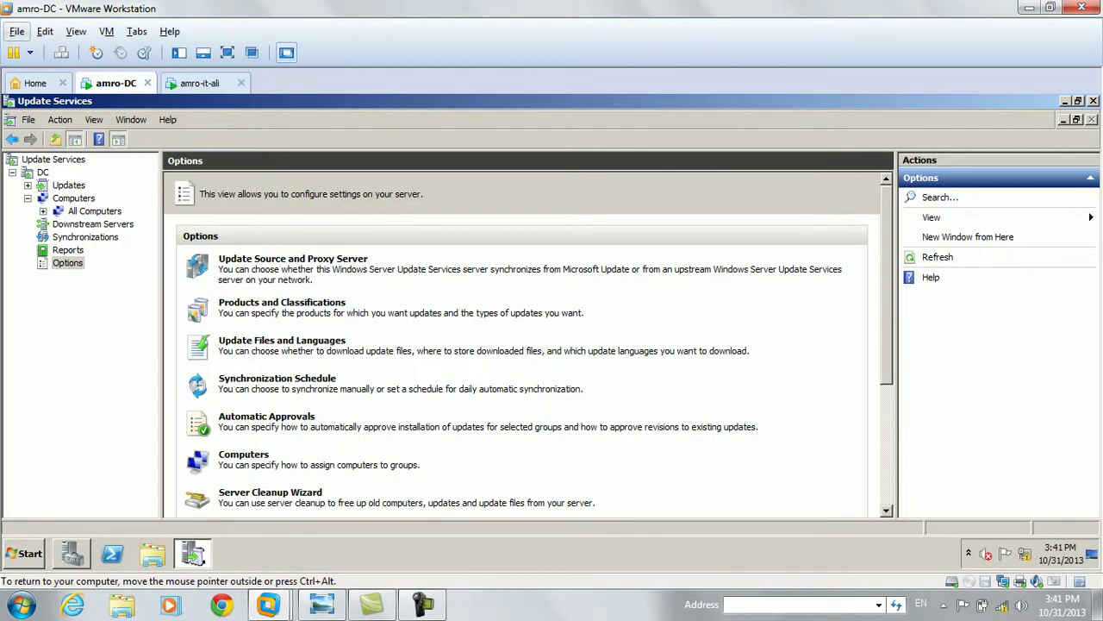
{"action": "left_click", "coordinate": [43, 172]}
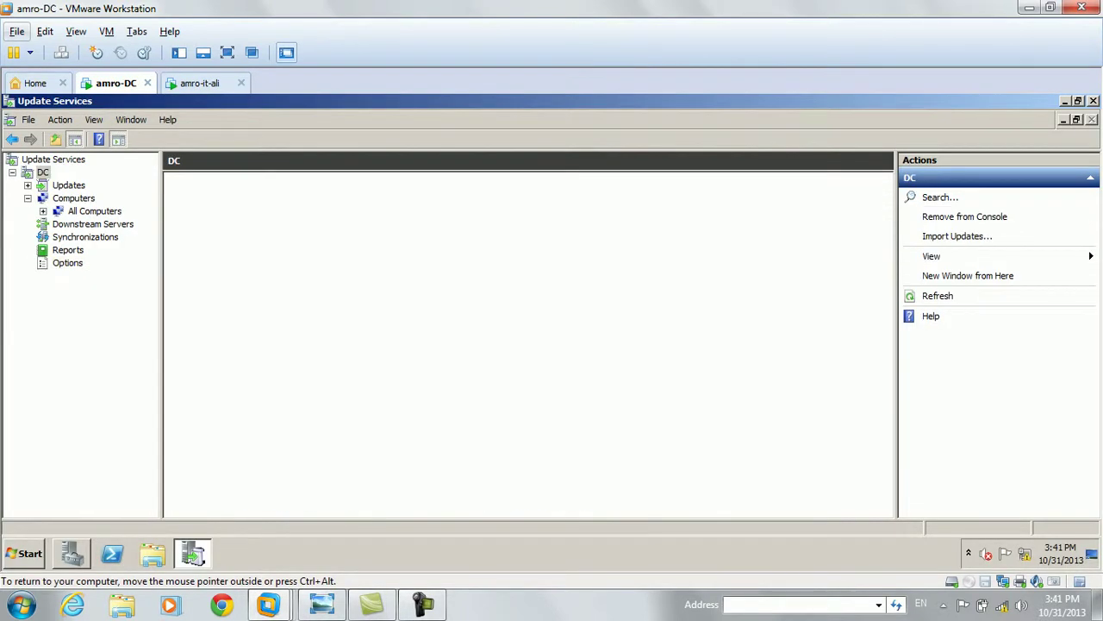
{"action": "left_click", "coordinate": [937, 296]}
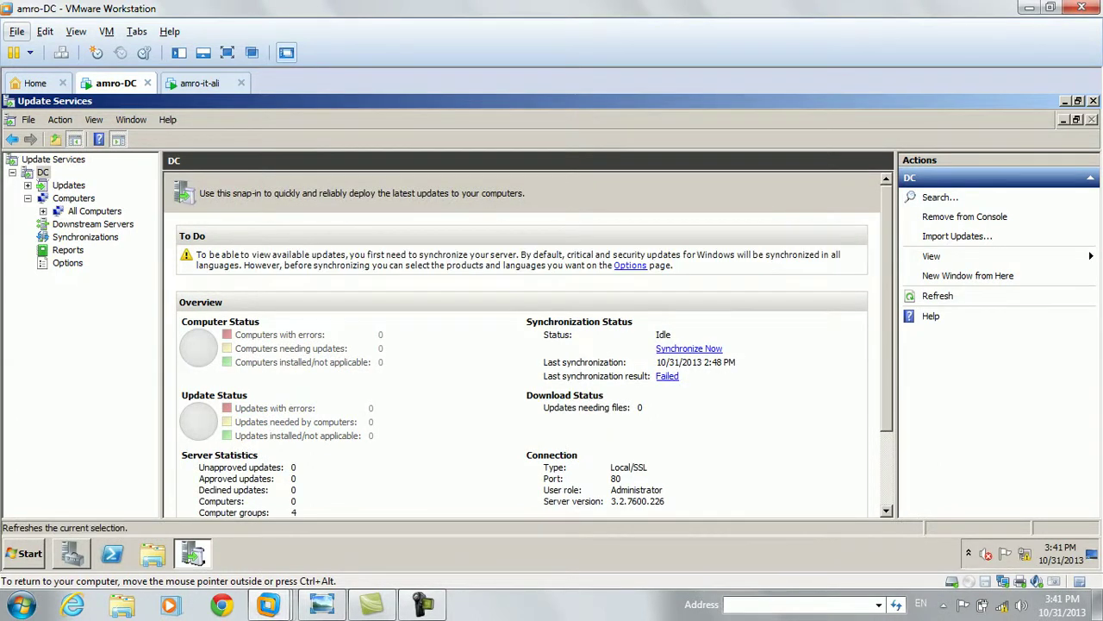
{"action": "left_click", "coordinate": [938, 296]}
{"action": "left_click", "coordinate": [938, 295]}
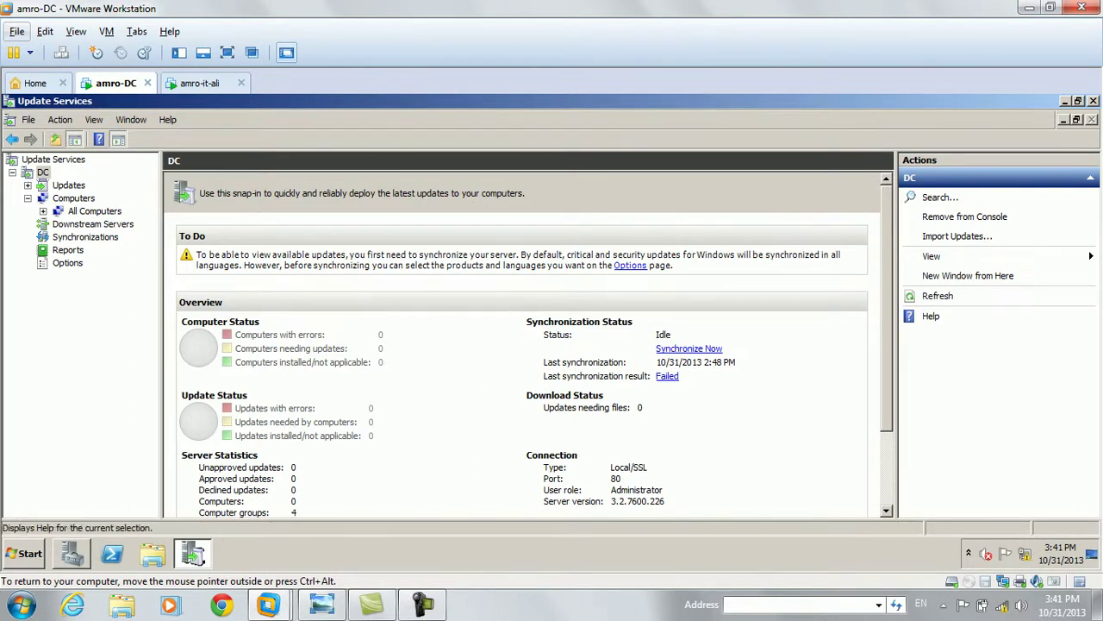
{"action": "left_click", "coordinate": [937, 295]}
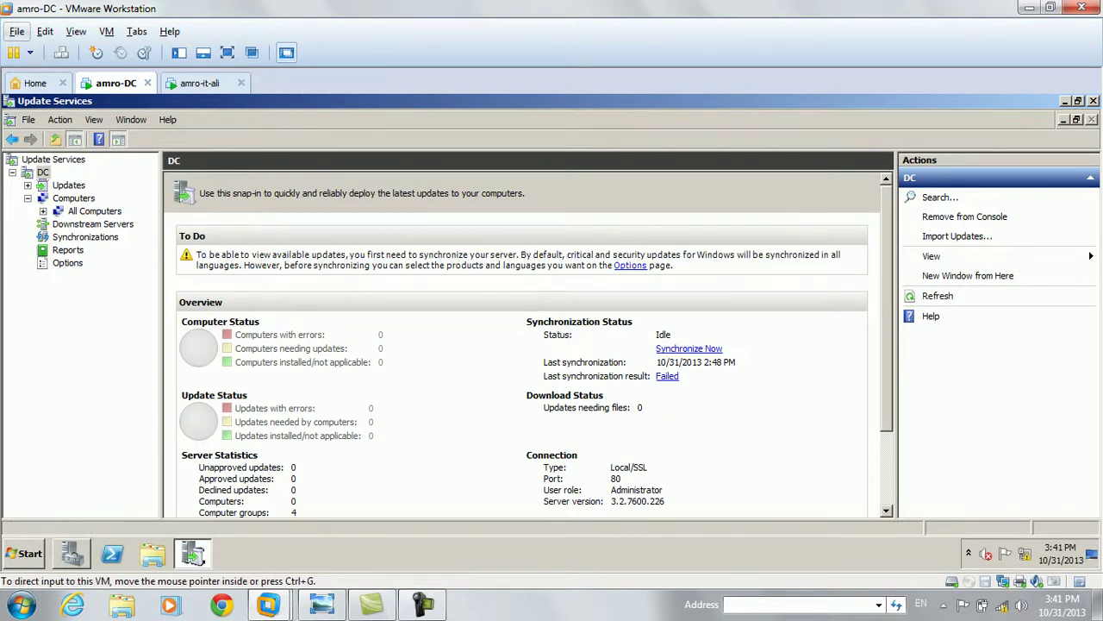
- Close the Update Services console and reopen Windows Server Update Services on the DC
{"action": "left_click", "coordinate": [1093, 101]}
{"action": "left_click", "coordinate": [25, 554]}
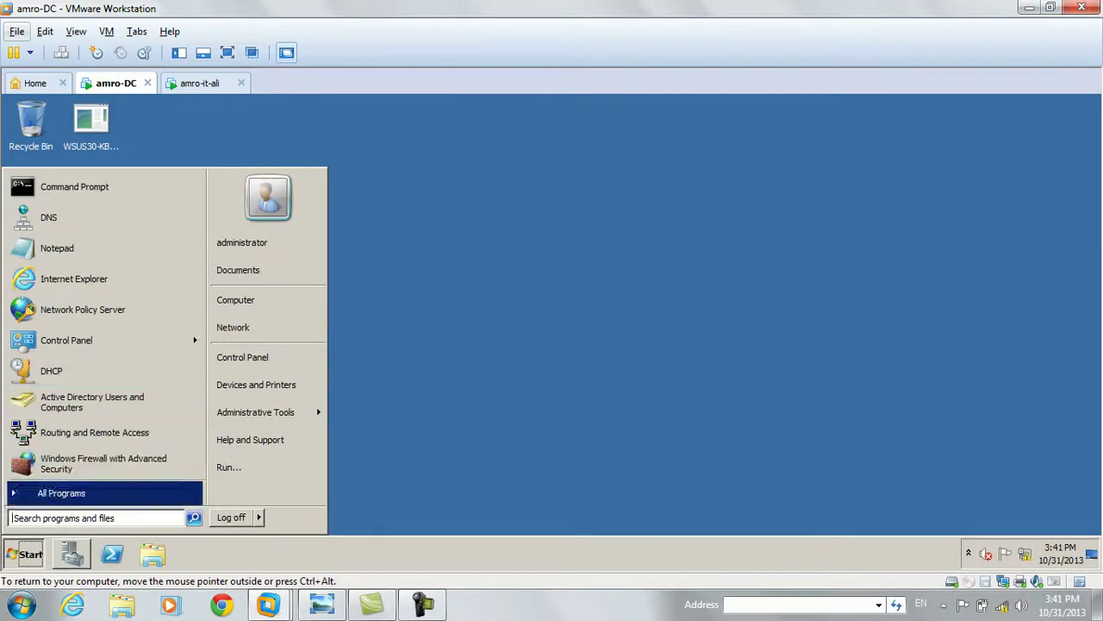
{"action": "mouse_move", "coordinate": [268, 412]}
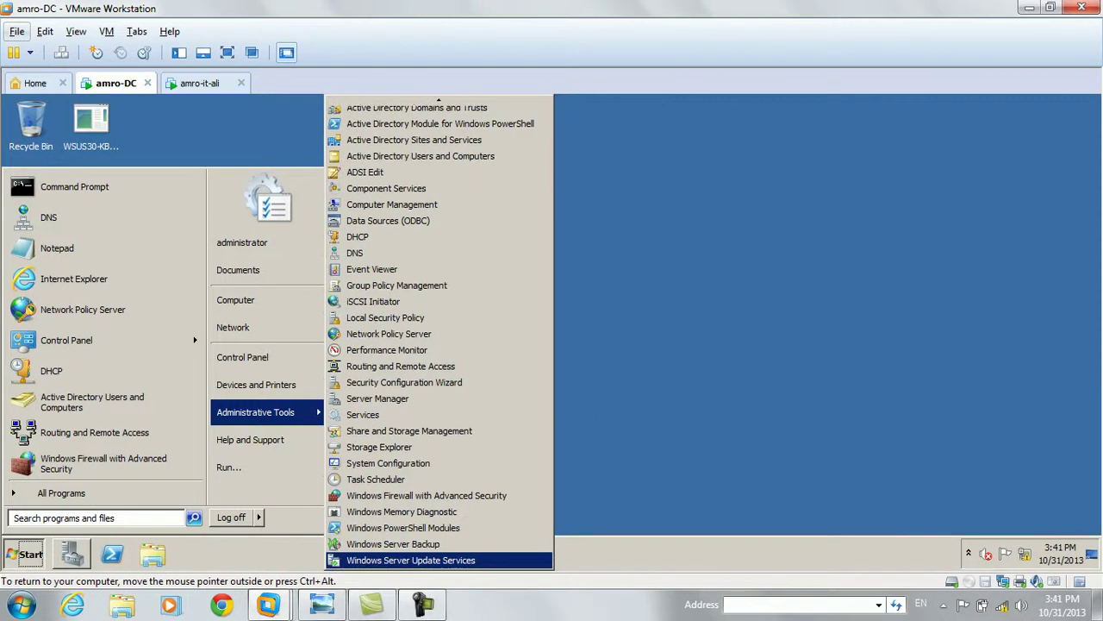
{"action": "left_click", "coordinate": [411, 560]}
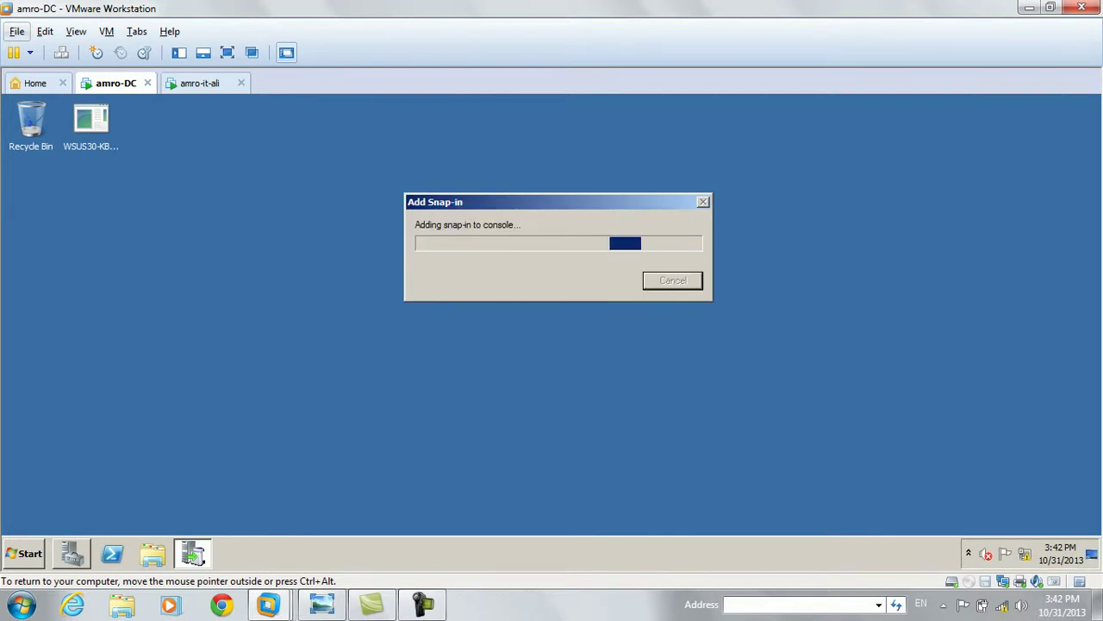
{"action": "key", "text": "ctrl+alt"}
{"action": "key", "text": "ctrl+g"}
{"action": "left_click_drag", "start_coordinate": [556, 201], "coordinate": [560, 202]}
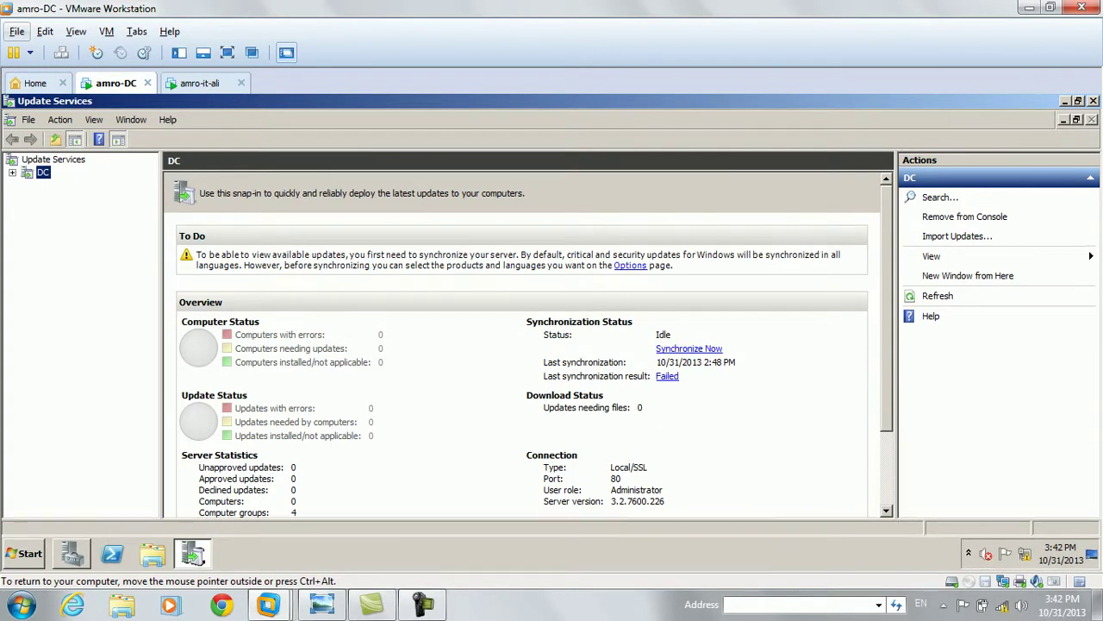
- Check the Computers overview and All Computers in Update Services for reporting clients, and switch back to the client virtual machine
{"action": "key", "text": "Right"}
{"action": "double_click", "coordinate": [73, 198]}
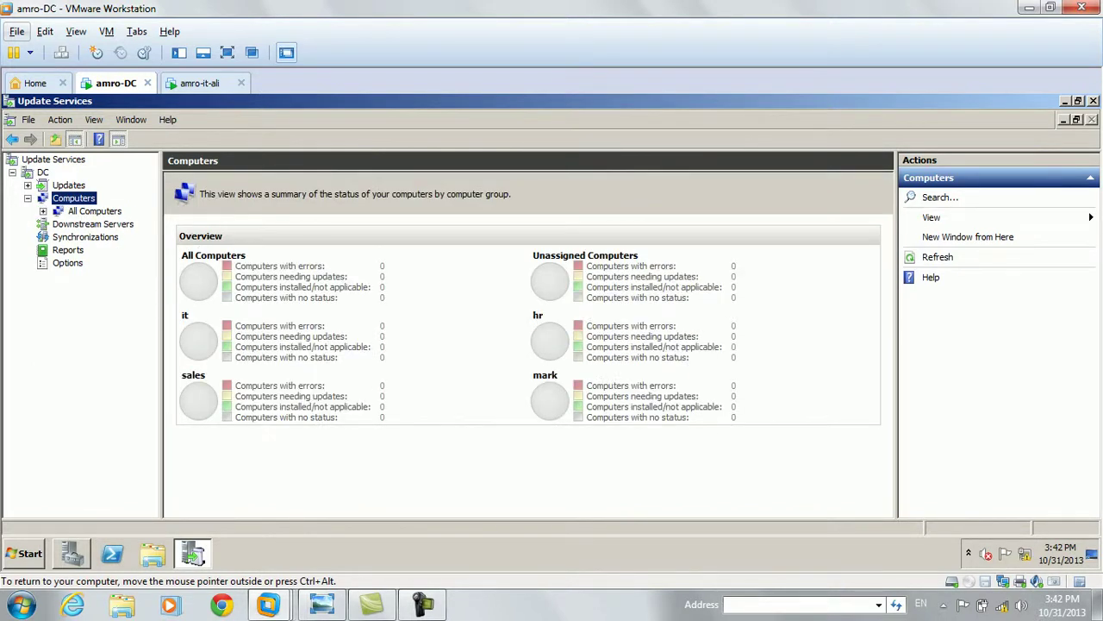
{"action": "left_click", "coordinate": [95, 211]}
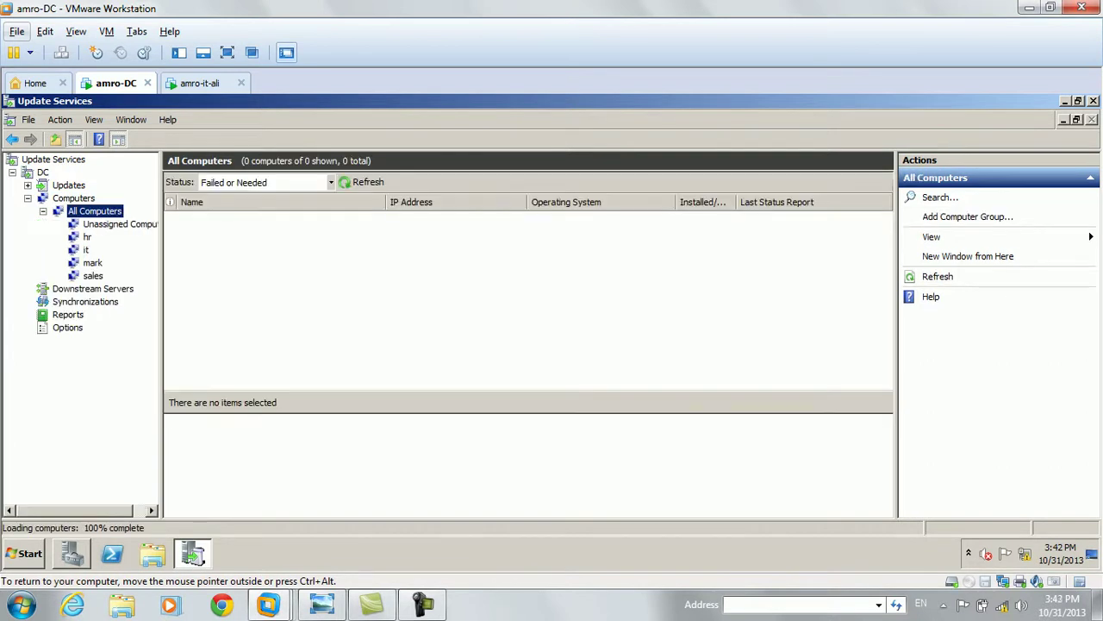
{"action": "left_click", "coordinate": [43, 211]}
{"action": "left_click", "coordinate": [73, 198]}
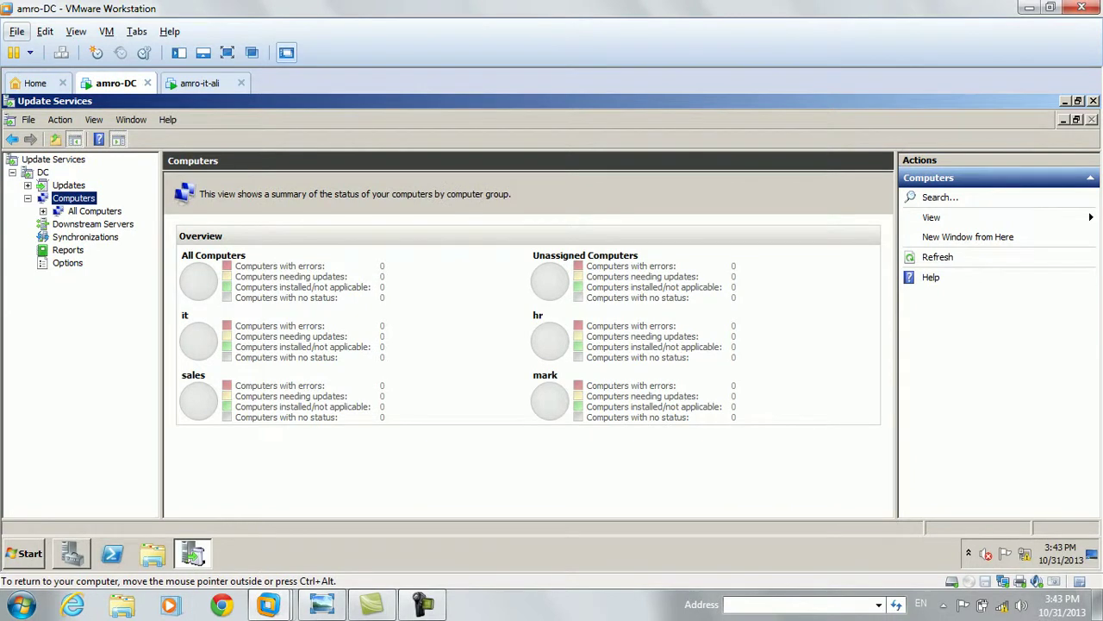
{"action": "left_click", "coordinate": [200, 84]}
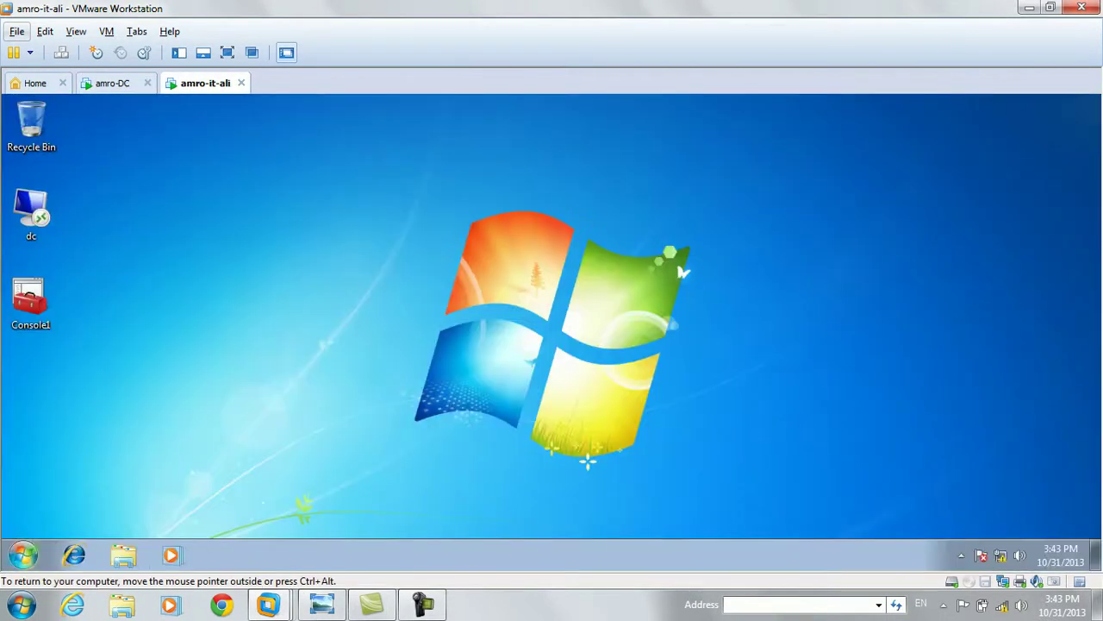
- Run gpupdate /force on the client and reposition its output window near the middle of the desktop
{"action": "key", "text": "super"}
{"action": "type", "text": "gpupdate"}
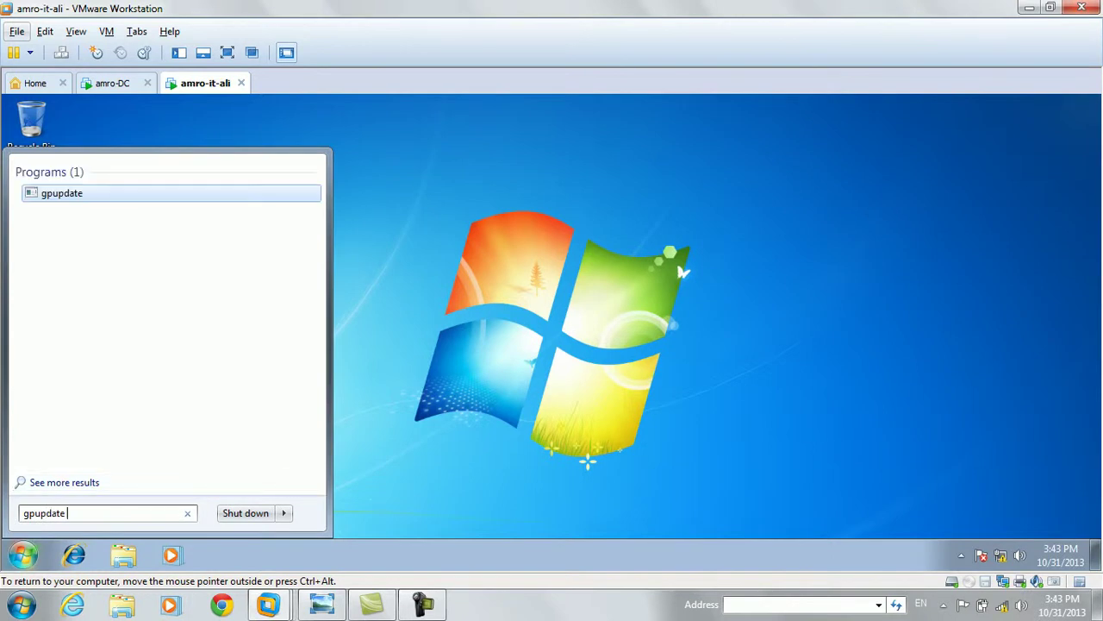
{"action": "type", "text": " /force"}
{"action": "key", "text": "Return"}
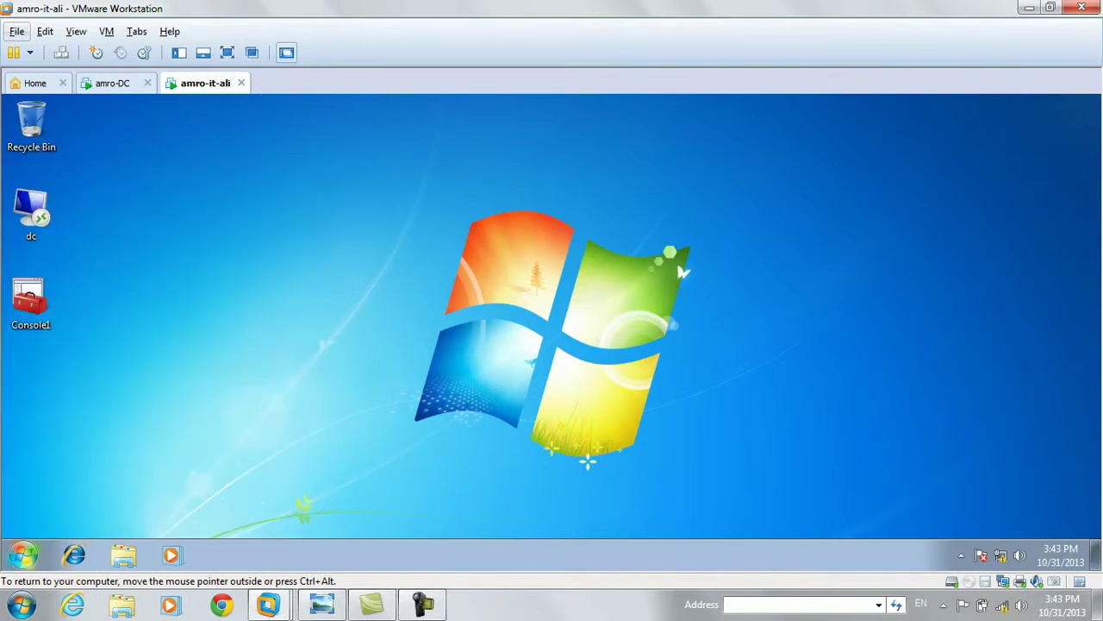
{"action": "left_click_drag", "start_coordinate": [379, 210], "coordinate": [569, 150]}
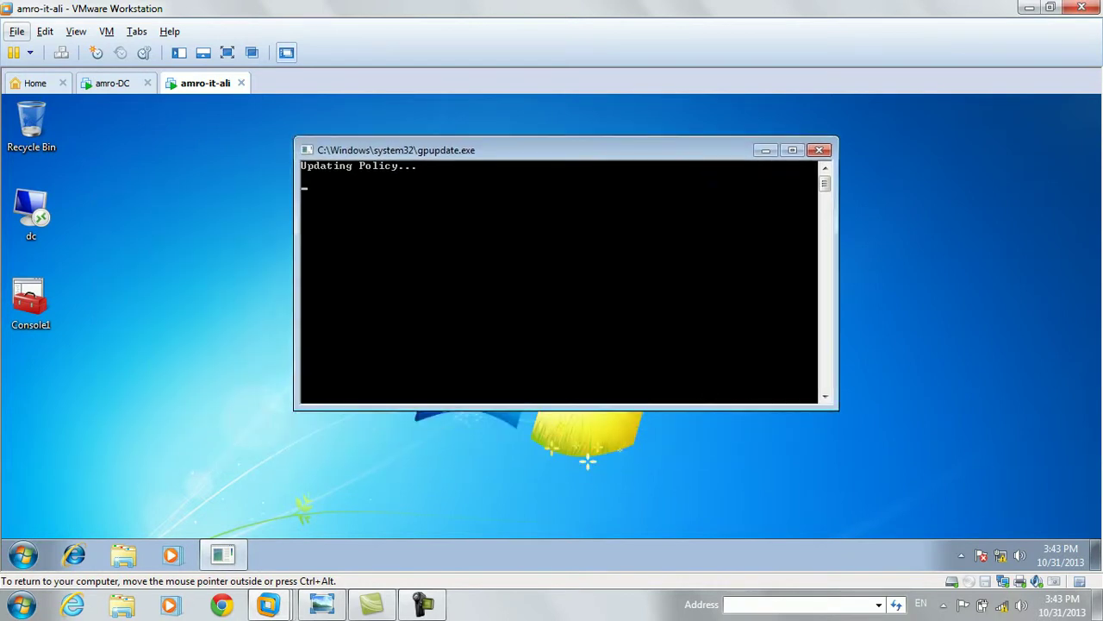
{"action": "key", "text": "ctrl+alt"}
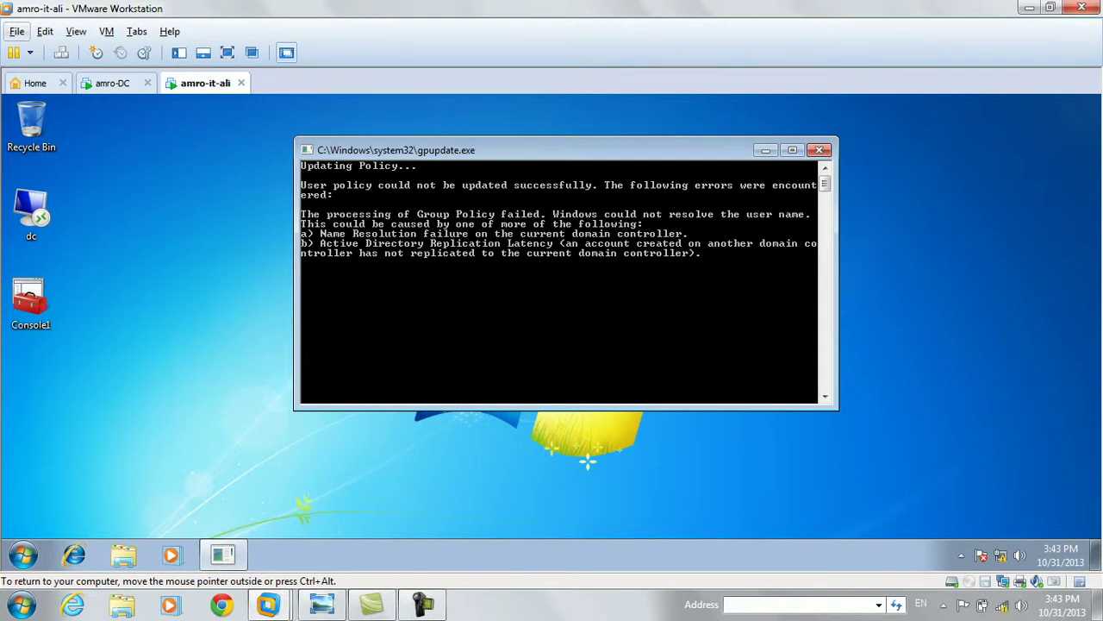
- Open a Command Prompt on the client and ping dc.islam.com
{"action": "key", "text": "super"}
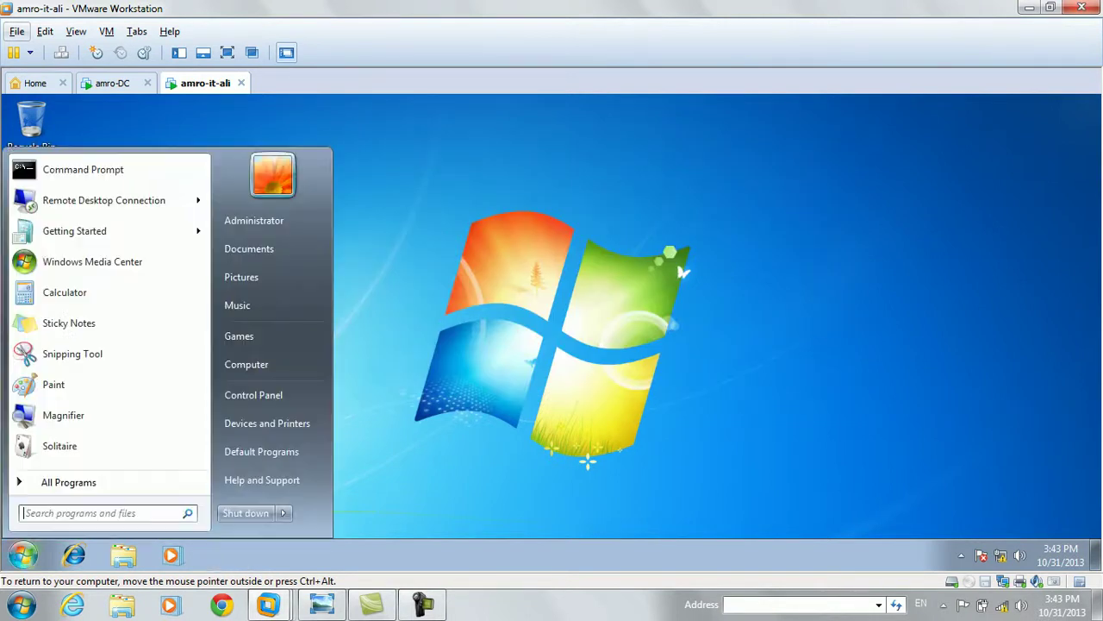
{"action": "left_click", "coordinate": [284, 513]}
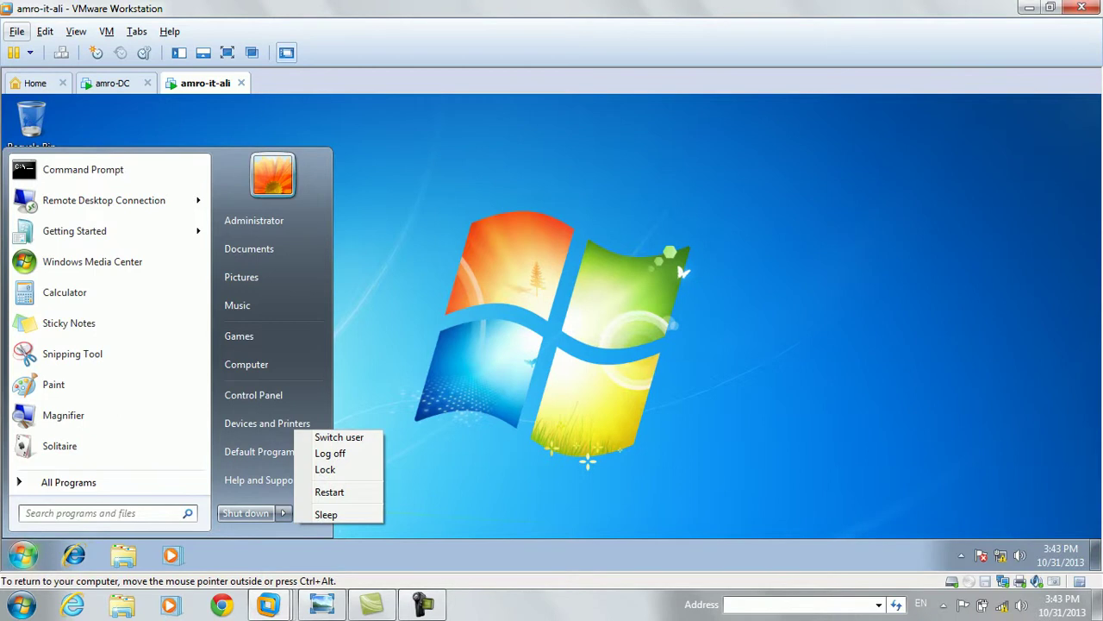
{"action": "key", "text": "Escape"}
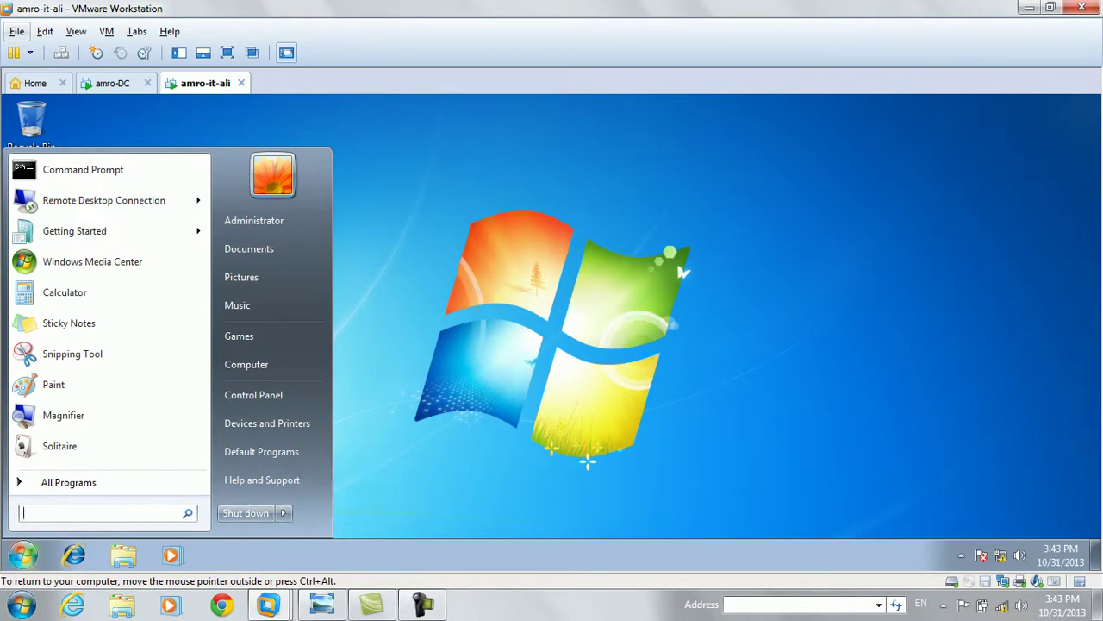
{"action": "type", "text": "cmd"}
{"action": "key", "text": "Return"}
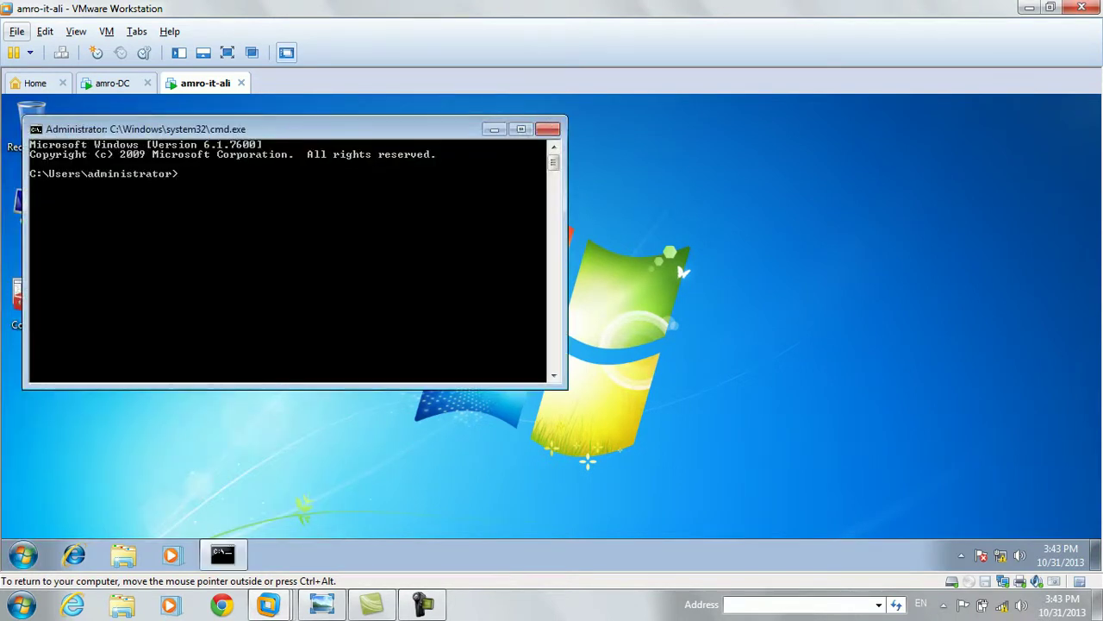
{"action": "type", "text": "ping dc.islam.com"}
{"action": "key", "text": "Return"}
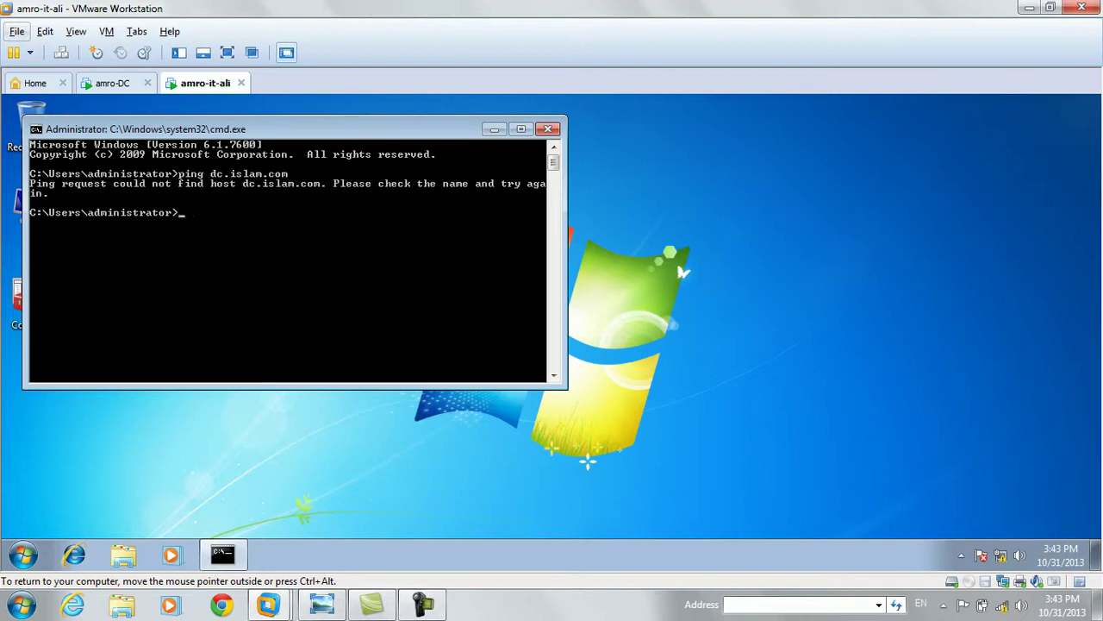
- Switch to the amro-DC virtual machine and open a Command Prompt there
{"action": "left_click", "coordinate": [112, 83]}
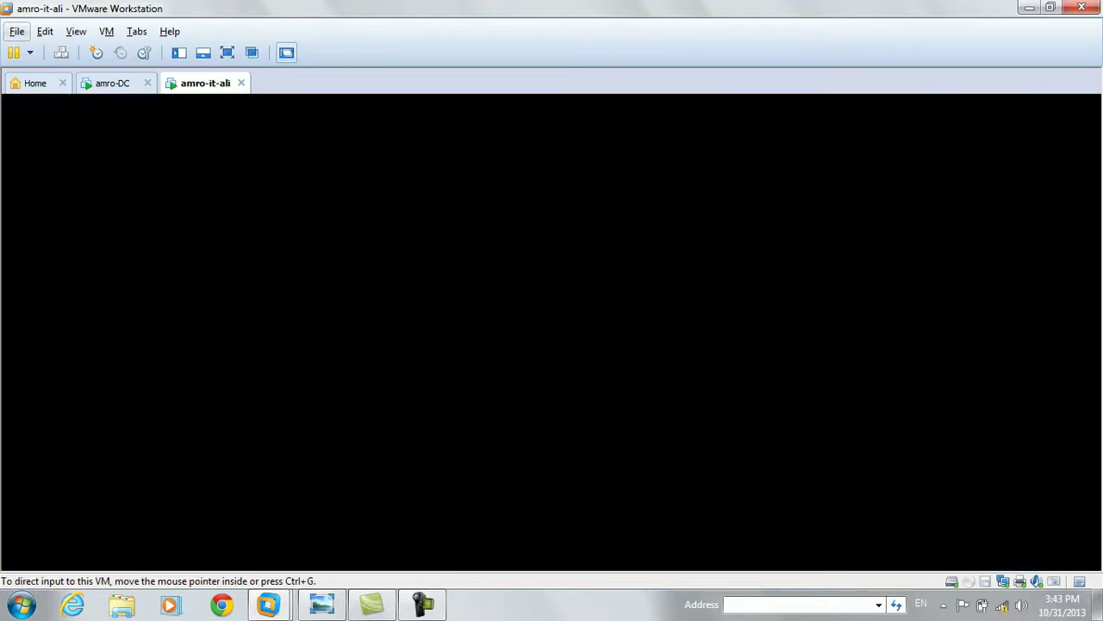
{"action": "left_click", "coordinate": [112, 83]}
{"action": "left_click", "coordinate": [1066, 101]}
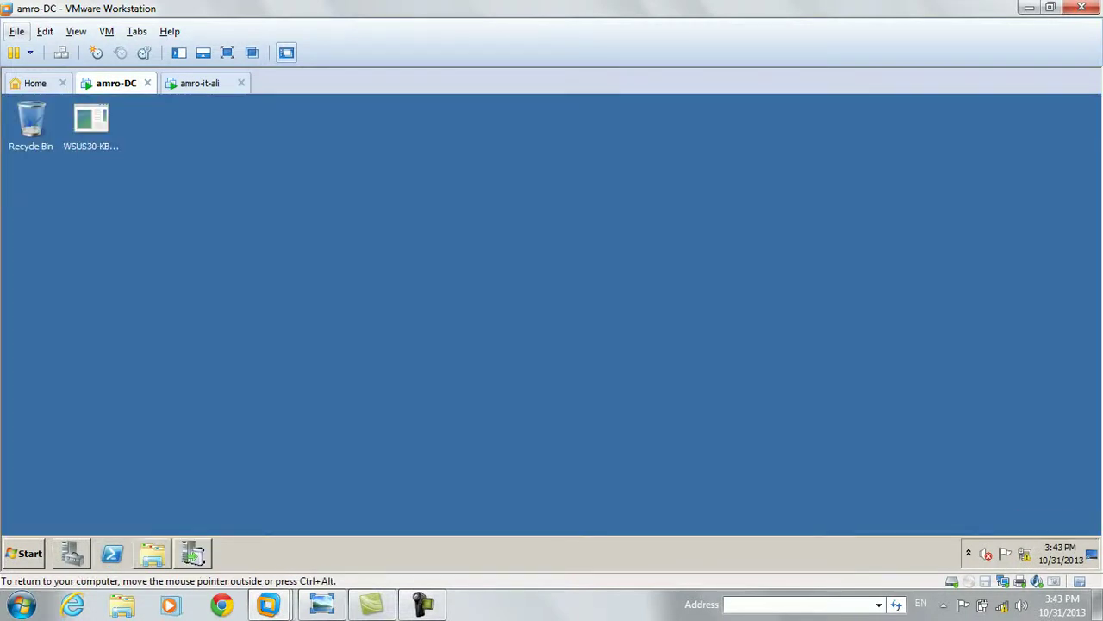
{"action": "key", "text": "super"}
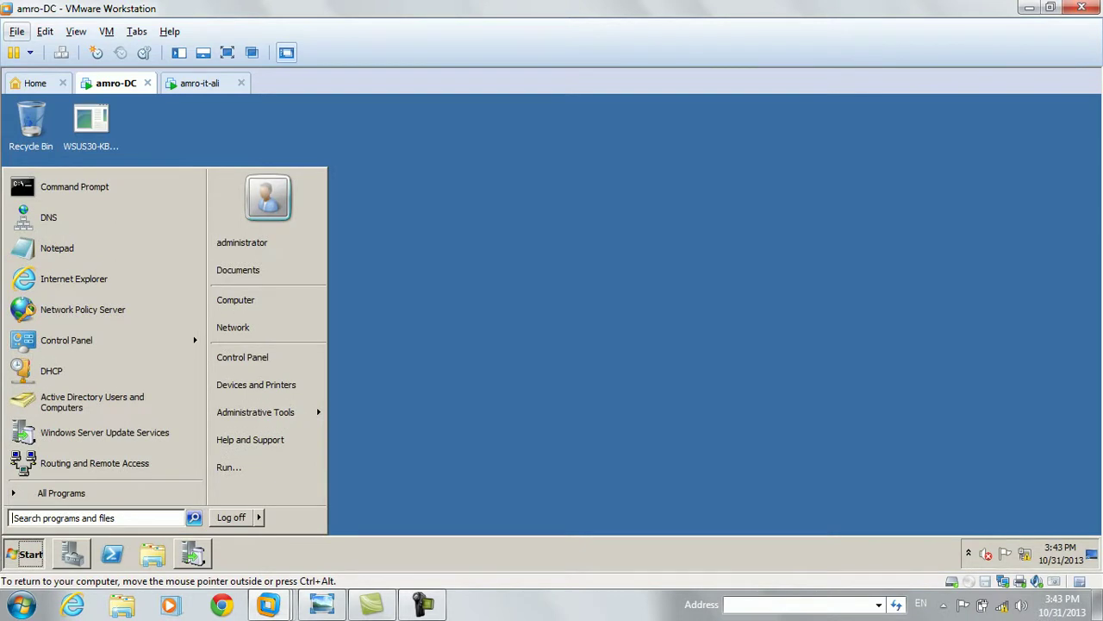
{"action": "type", "text": "cmd"}
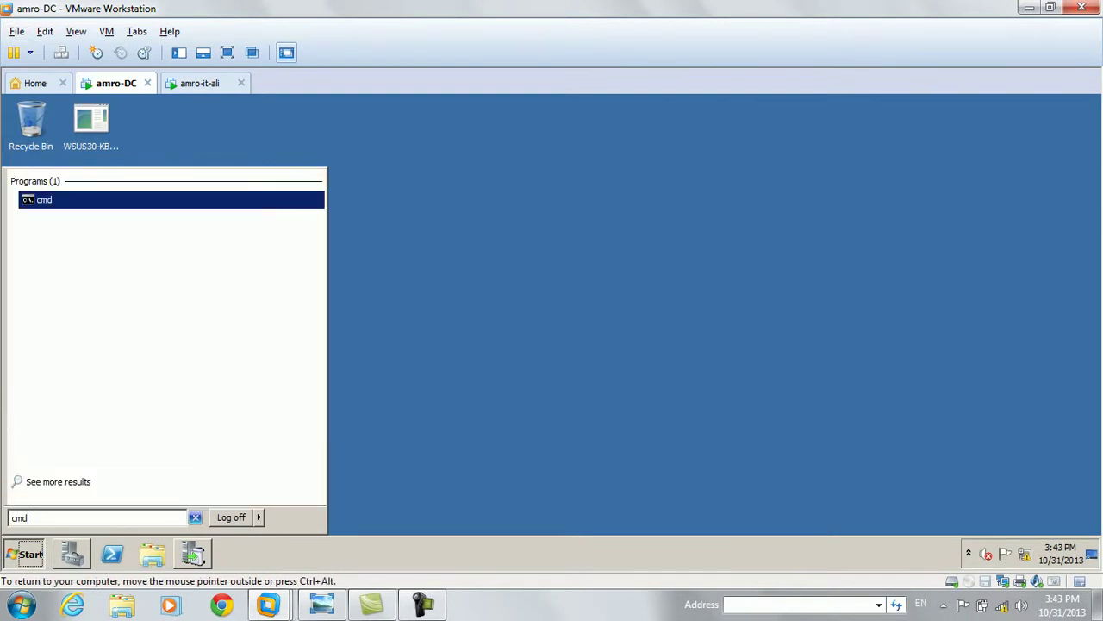
{"action": "key", "text": "Return"}
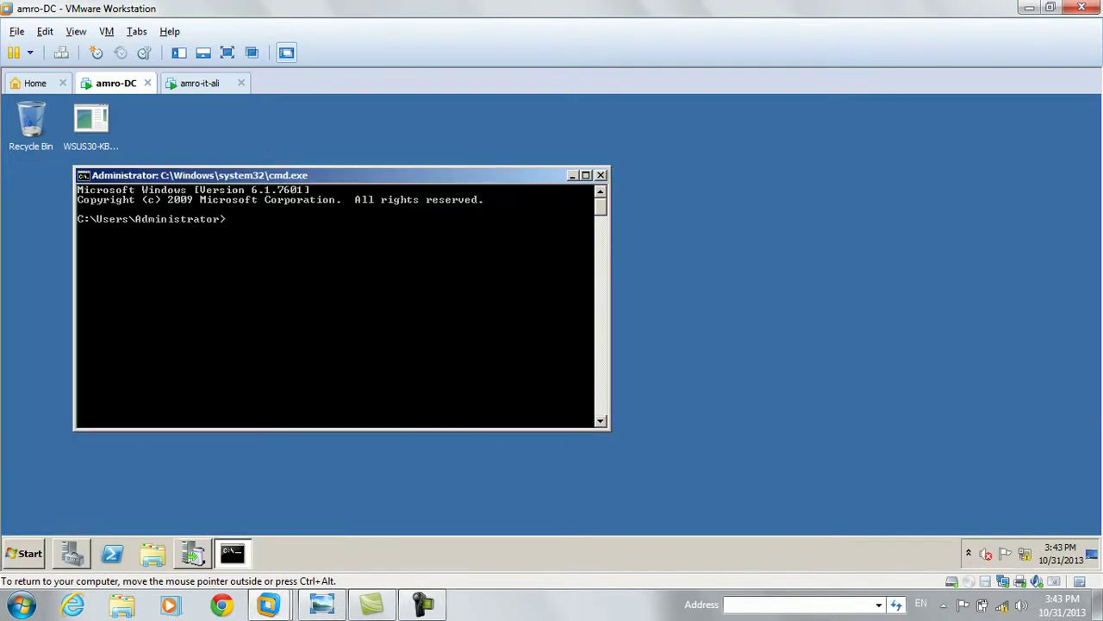
- Return to the amro-it-ali client, ping 192.168.1.200 and interrupt the ping
{"action": "left_click", "coordinate": [200, 83]}
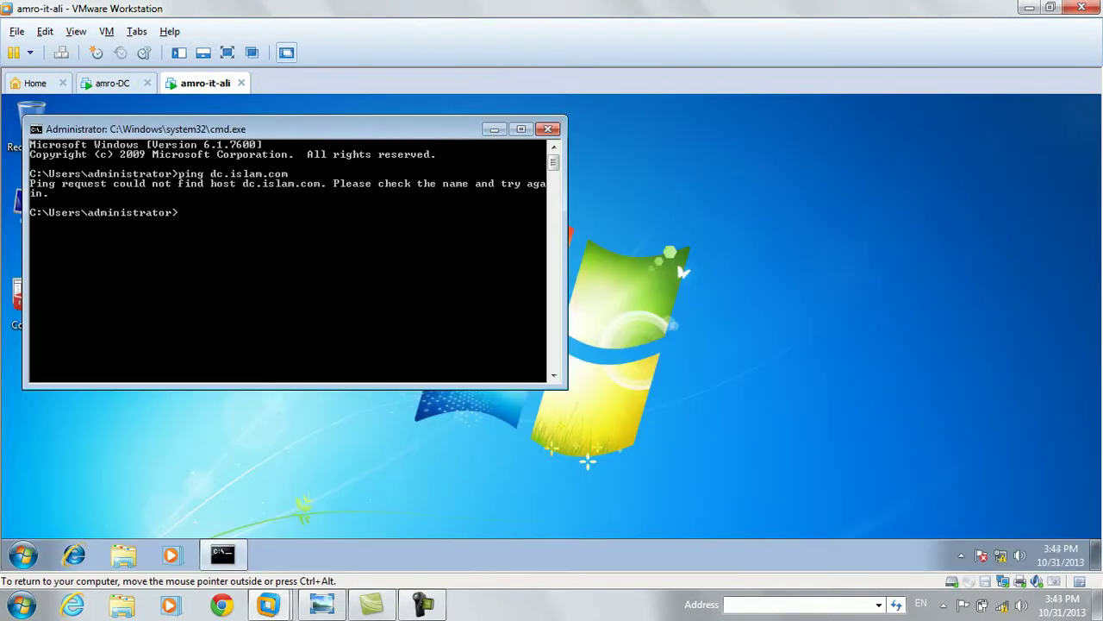
{"action": "type", "text": "ping 192.168.1.200"}
{"action": "key", "text": "Return"}
{"action": "key", "text": "ctrl+c"}
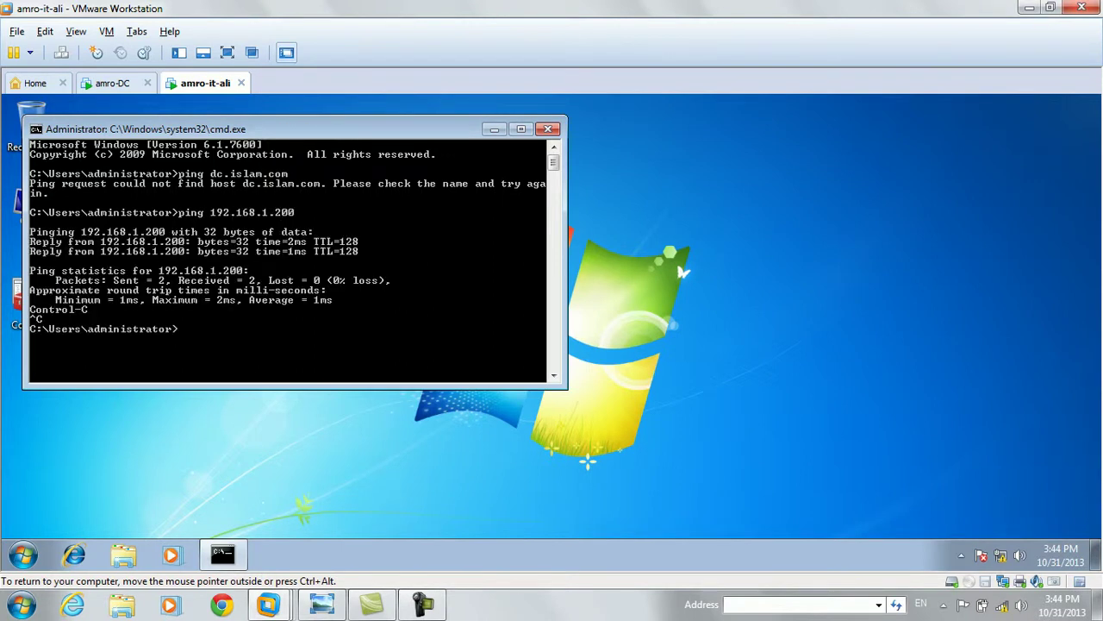
{"action": "left_click", "coordinate": [683, 272]}
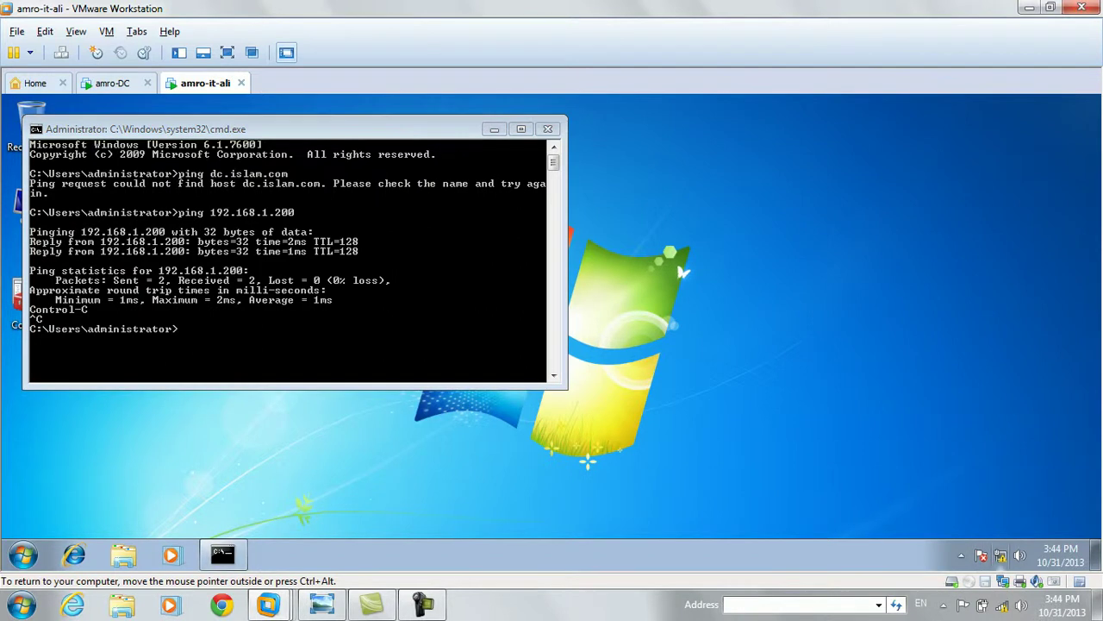
- Check the DHCP and DNS server entries in the client's Local Area Connection details, and close the details
{"action": "left_click", "coordinate": [1001, 556]}
{"action": "left_click", "coordinate": [682, 272]}
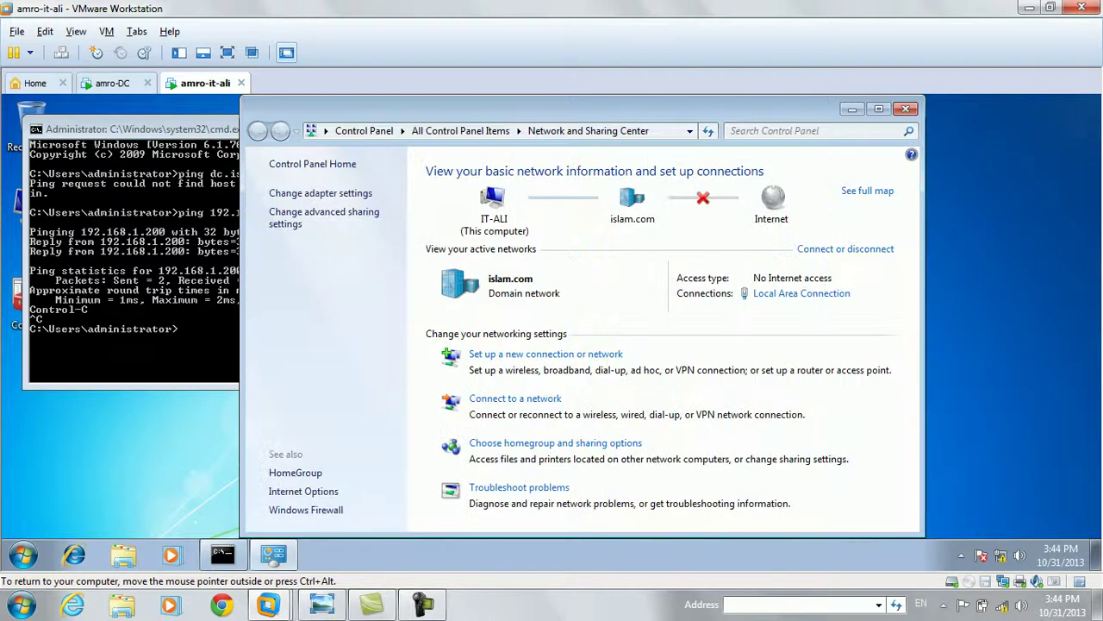
{"action": "left_click", "coordinate": [801, 293]}
{"action": "left_click", "coordinate": [464, 315]}
{"action": "left_click", "coordinate": [479, 370]}
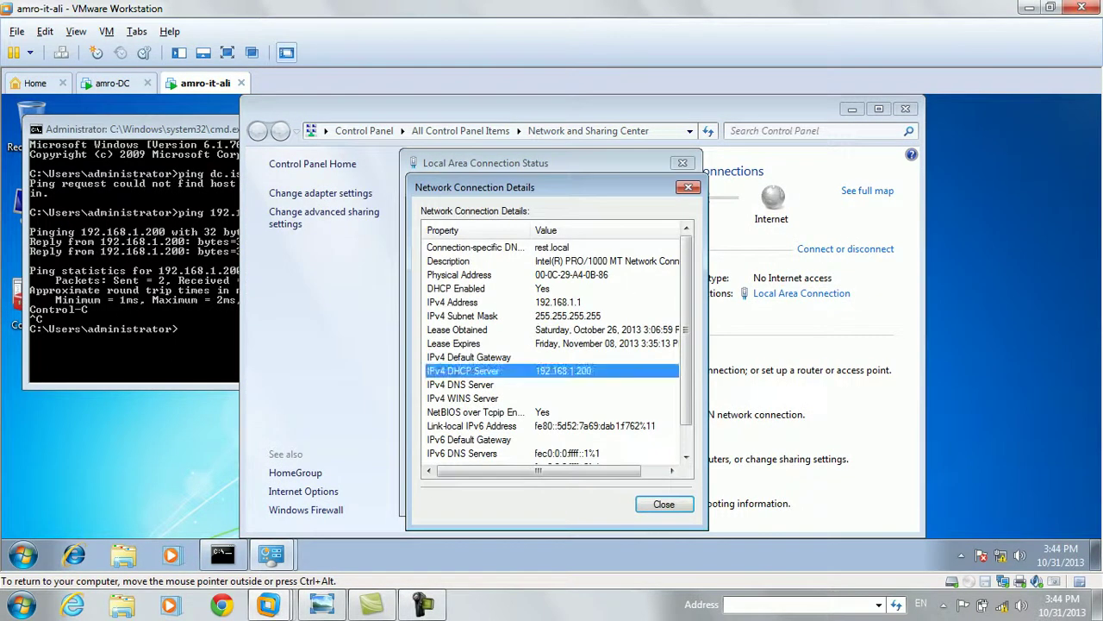
{"action": "left_click", "coordinate": [479, 385]}
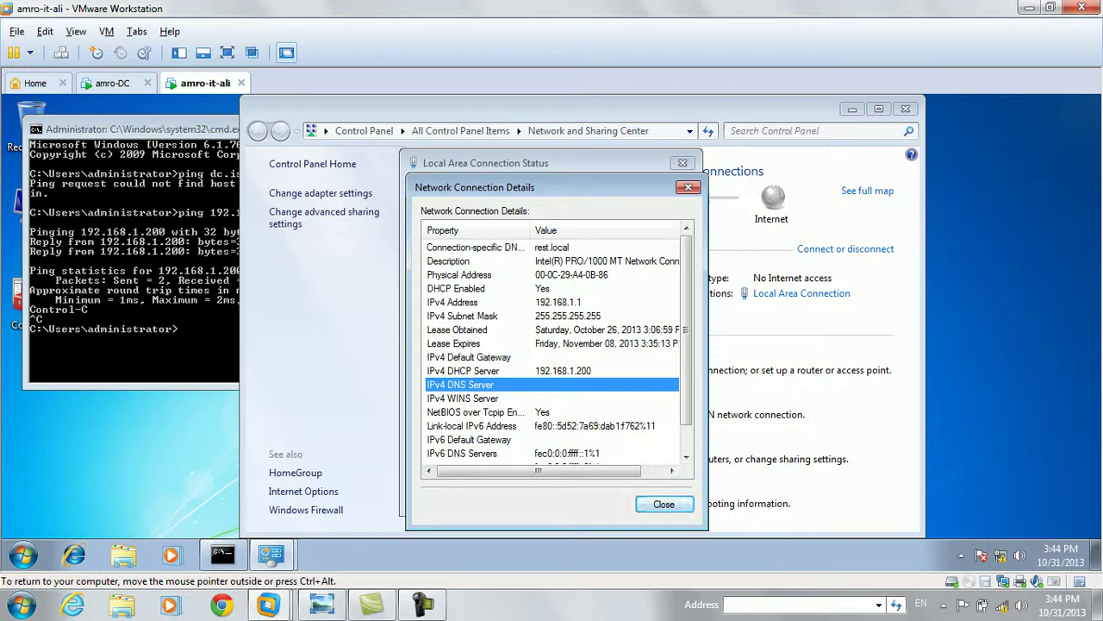
{"action": "left_click", "coordinate": [664, 505]}
{"action": "left_click", "coordinate": [455, 457]}
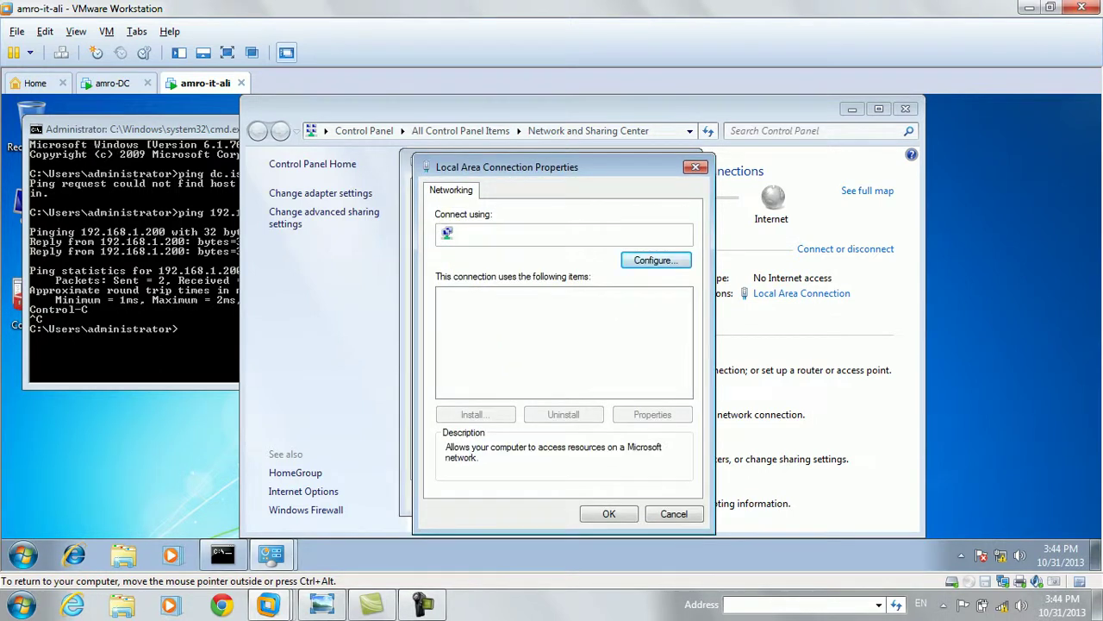
{"action": "double_click", "coordinate": [543, 350]}
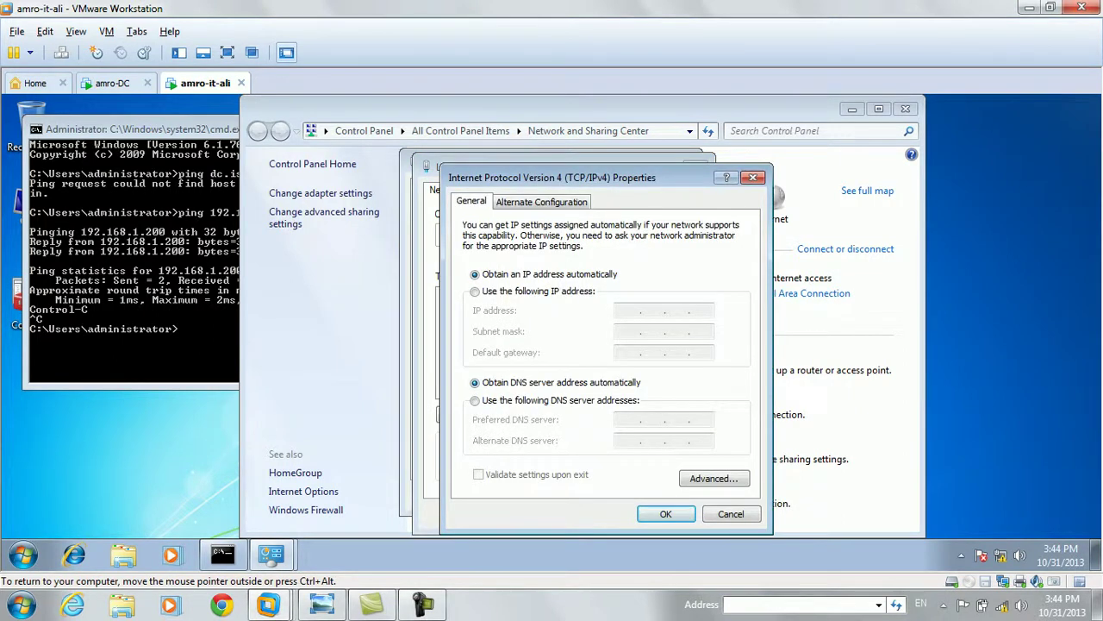
{"action": "left_click", "coordinate": [489, 291]}
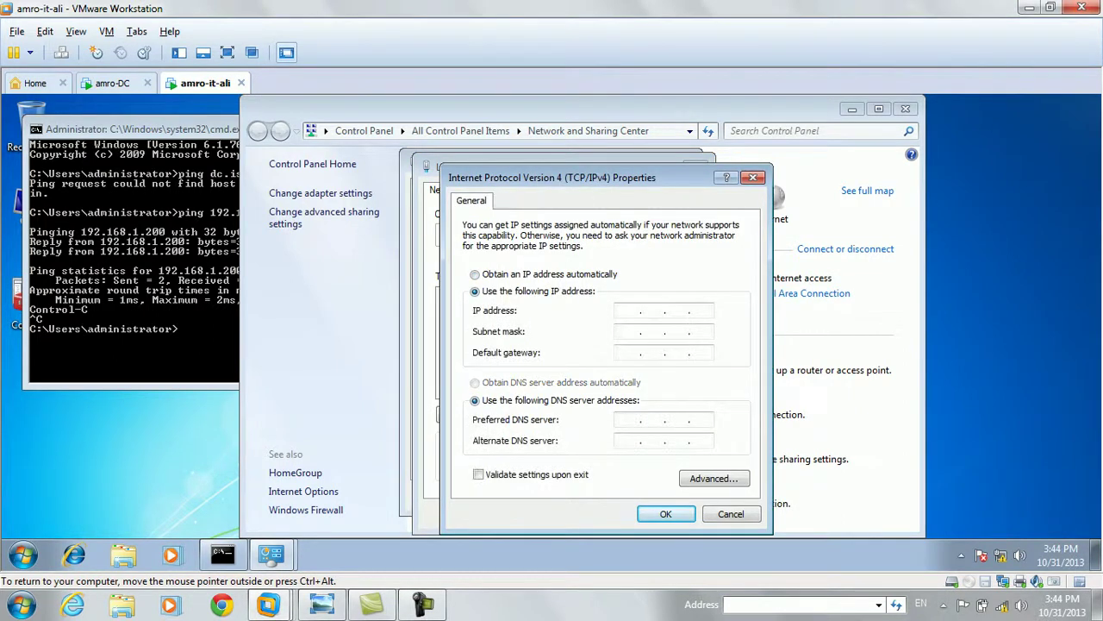
{"action": "key", "text": "Escape"}
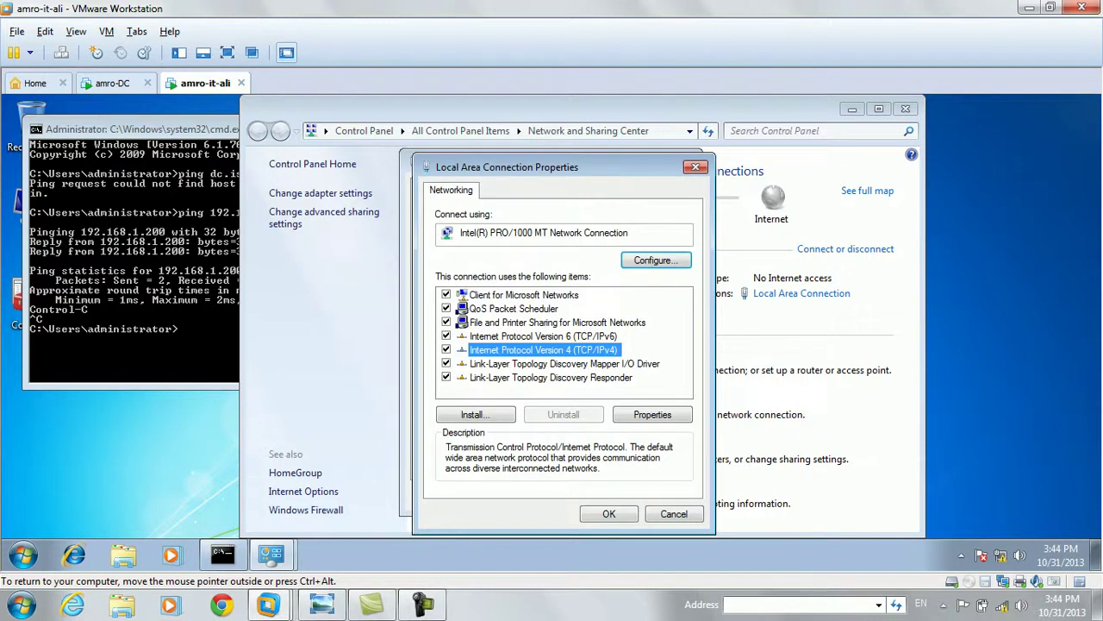
- Switch to amro-DC, open the DHCP console, and expand IPv4 and its 192.168.1.0 islam office scope
{"action": "left_click", "coordinate": [113, 83]}
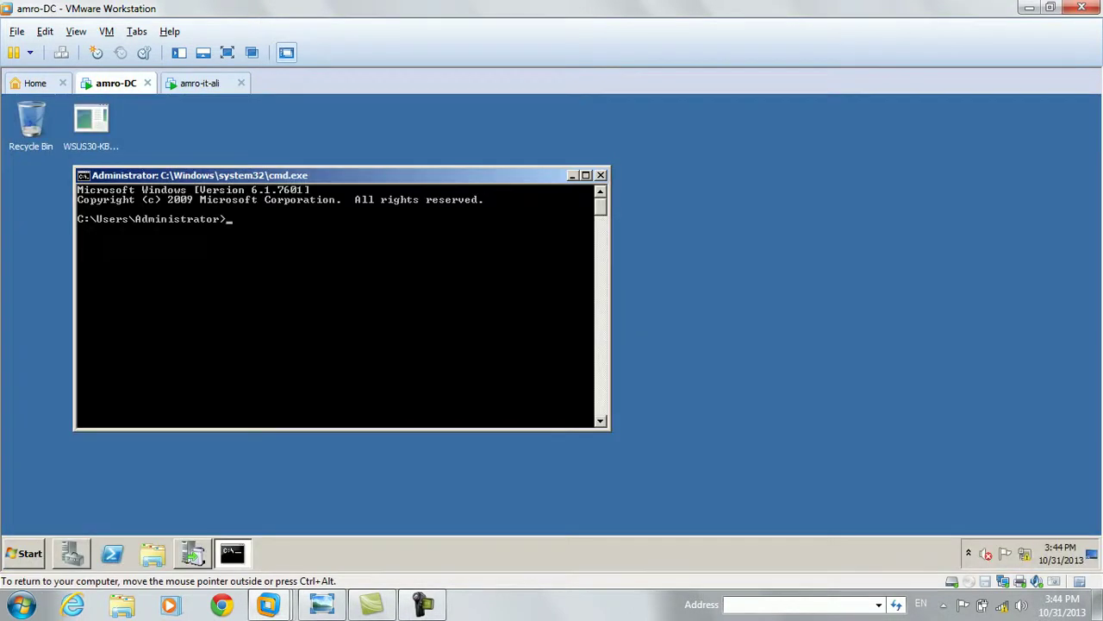
{"action": "left_click", "coordinate": [24, 553]}
{"action": "left_click", "coordinate": [54, 371]}
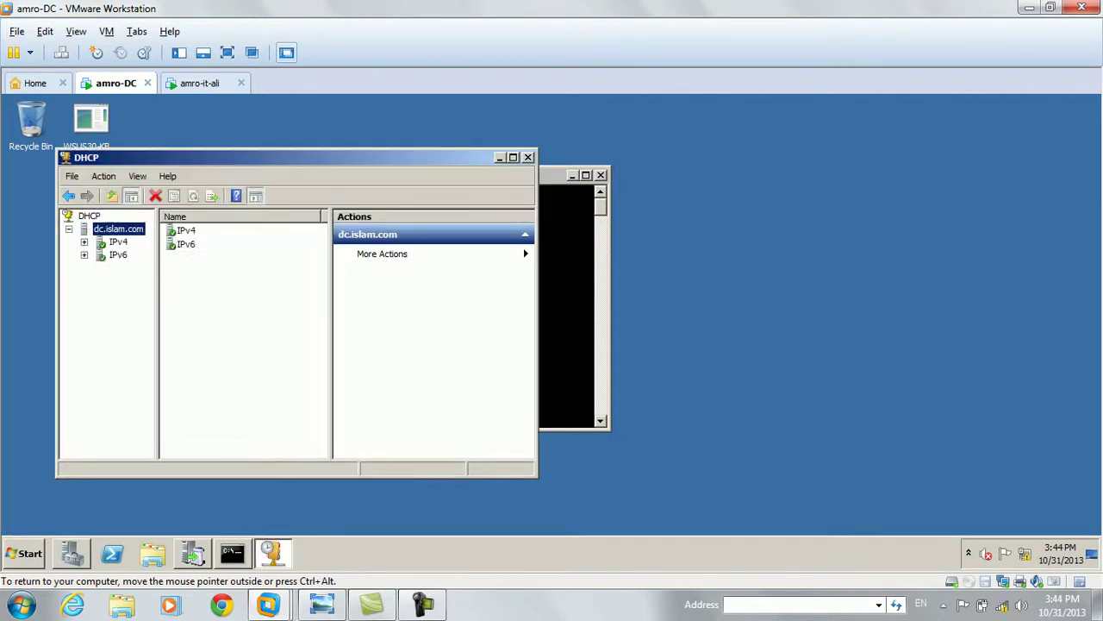
{"action": "left_click", "coordinate": [84, 242]}
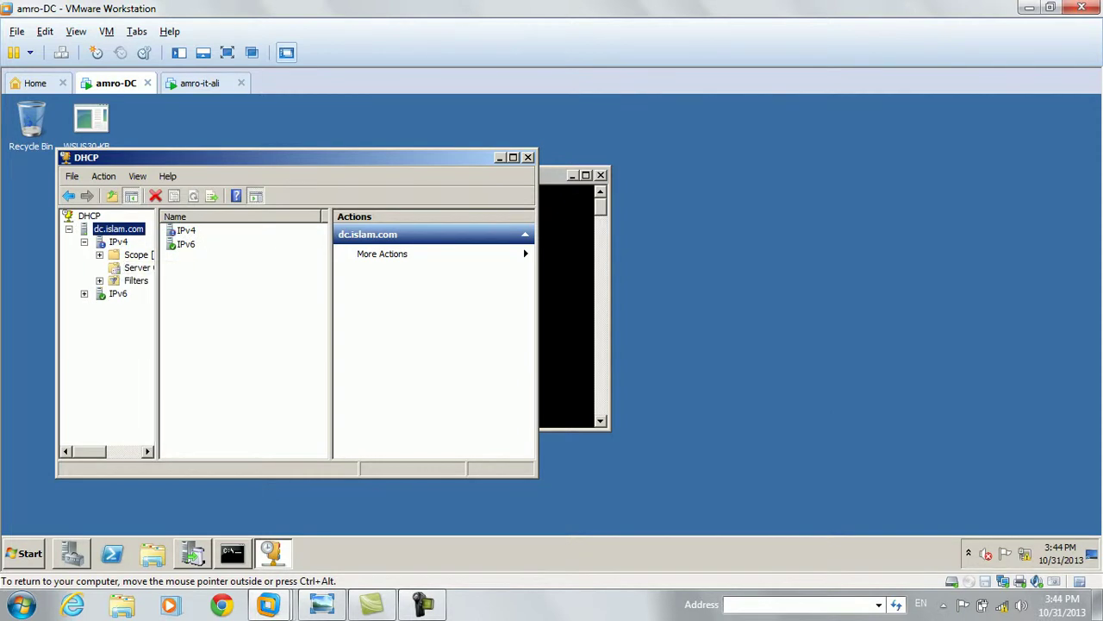
{"action": "left_click_drag", "start_coordinate": [157, 267], "coordinate": [248, 267]}
{"action": "left_click", "coordinate": [118, 242]}
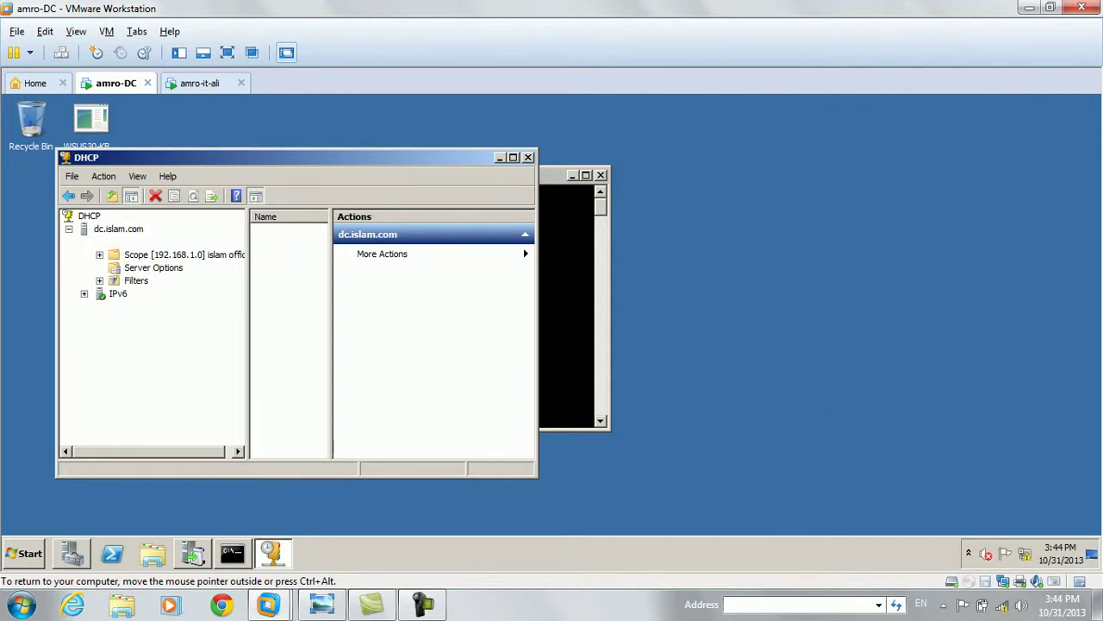
{"action": "right_click", "coordinate": [108, 243]}
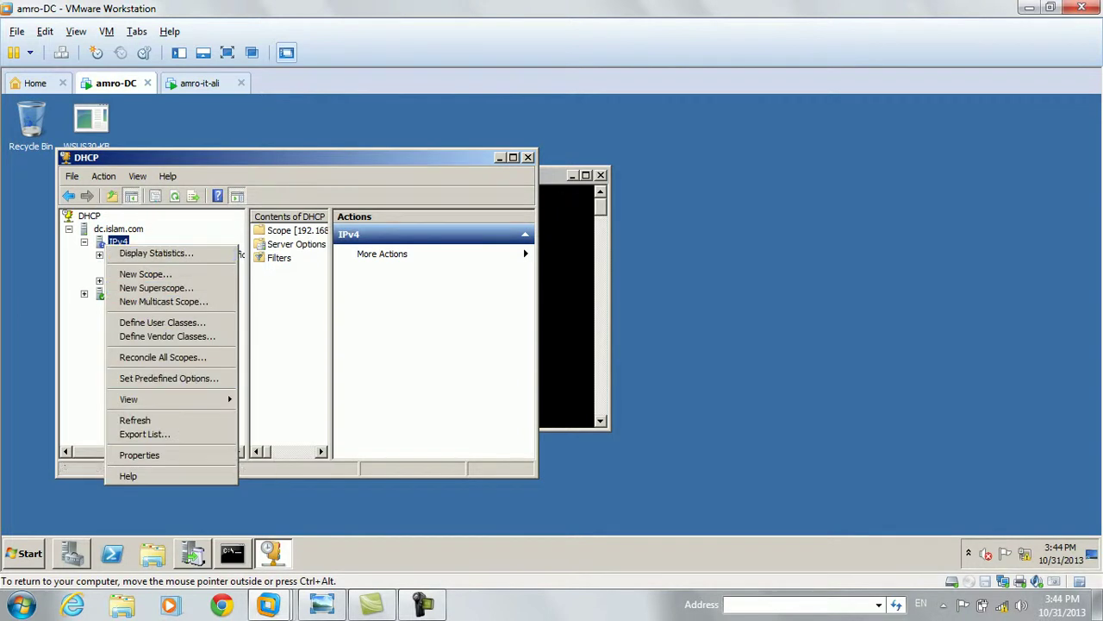
{"action": "left_click", "coordinate": [140, 455]}
{"action": "double_click", "coordinate": [163, 255]}
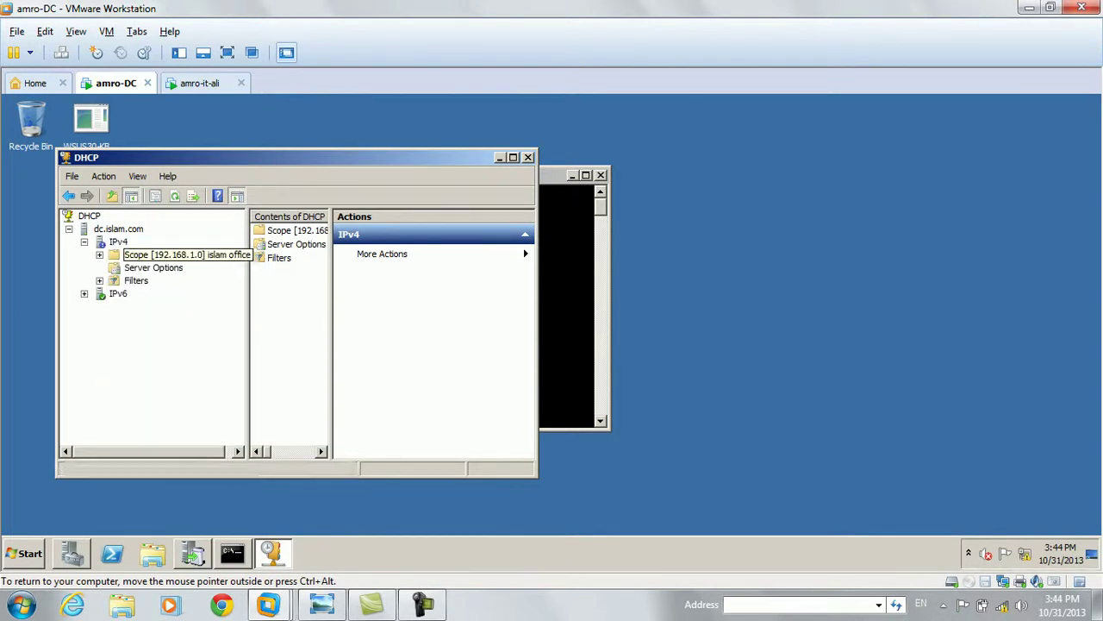
- Restart the DHCP service on the dc.islam.com server
{"action": "left_click", "coordinate": [117, 242]}
{"action": "right_click", "coordinate": [118, 244]}
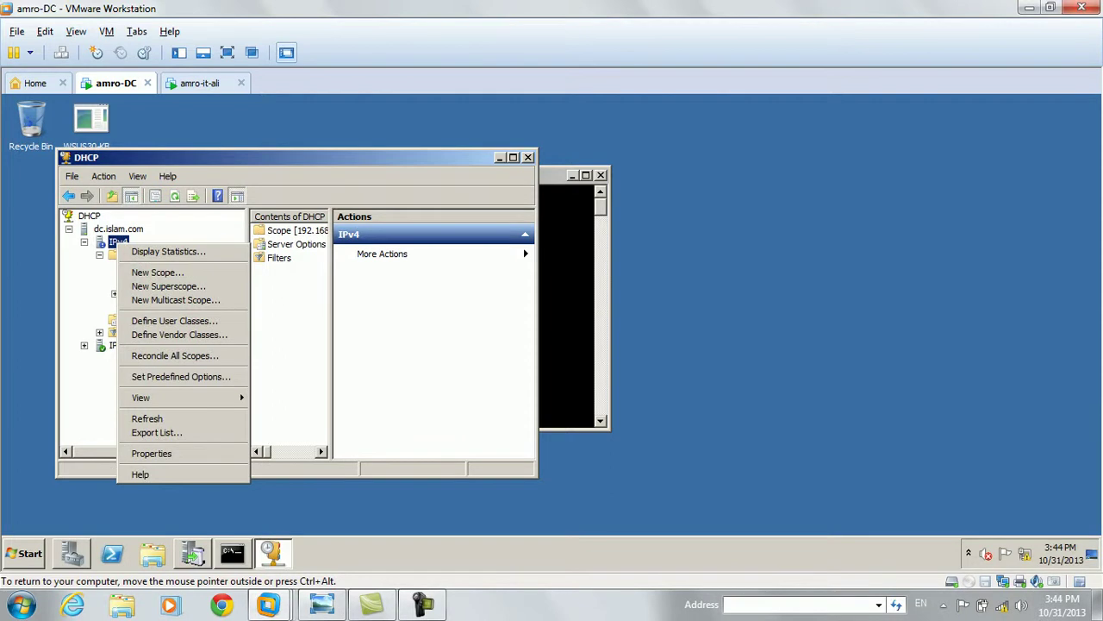
{"action": "mouse_move", "coordinate": [172, 398]}
{"action": "right_click", "coordinate": [94, 228]}
{"action": "mouse_move", "coordinate": [172, 303]}
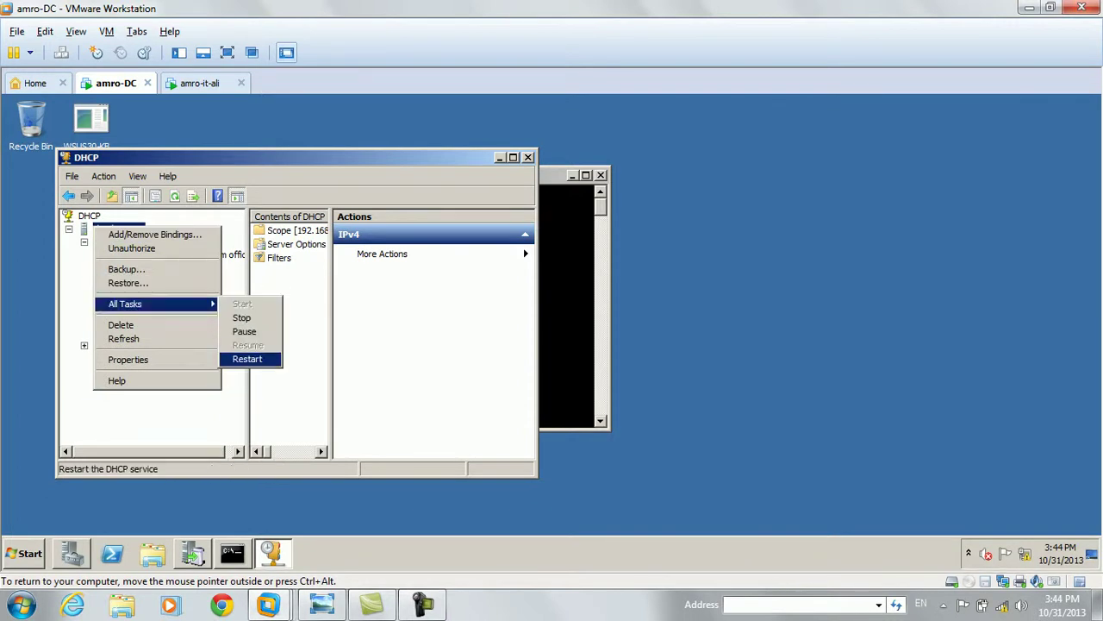
{"action": "left_click", "coordinate": [247, 358]}
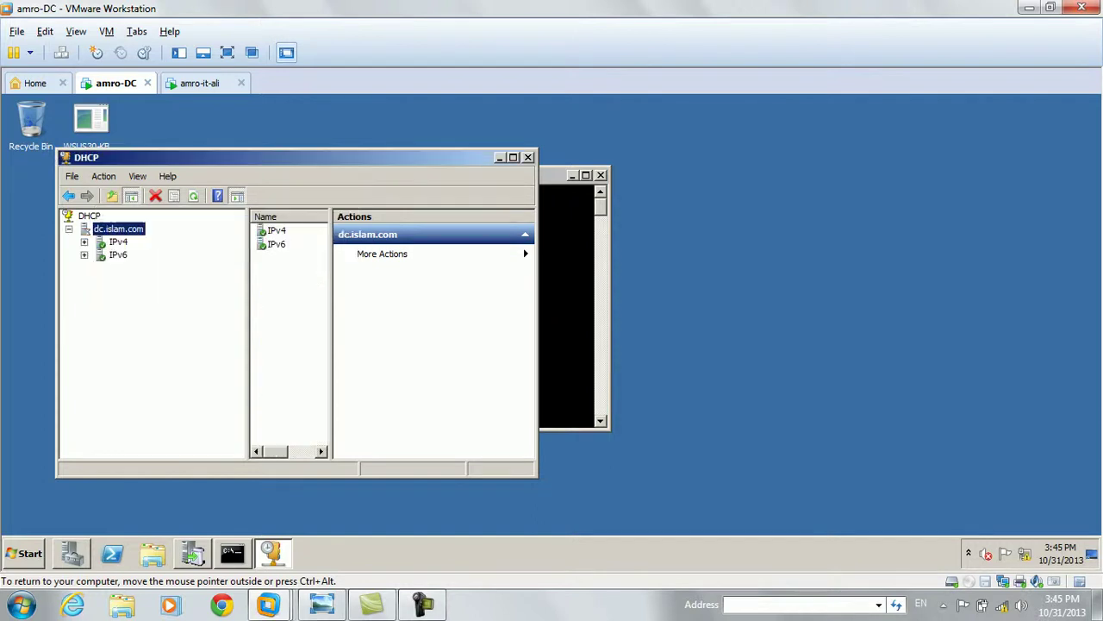
- Expand IPv4 in the DHCP console and view its Server Options
{"action": "left_click", "coordinate": [119, 242]}
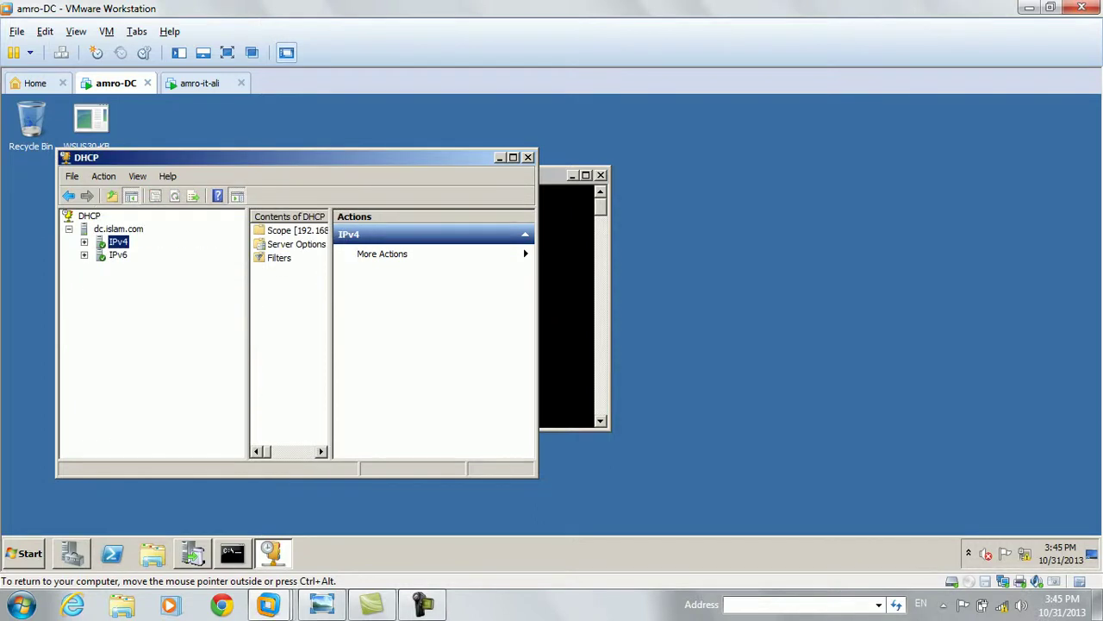
{"action": "left_click", "coordinate": [84, 242]}
{"action": "left_click", "coordinate": [153, 268]}
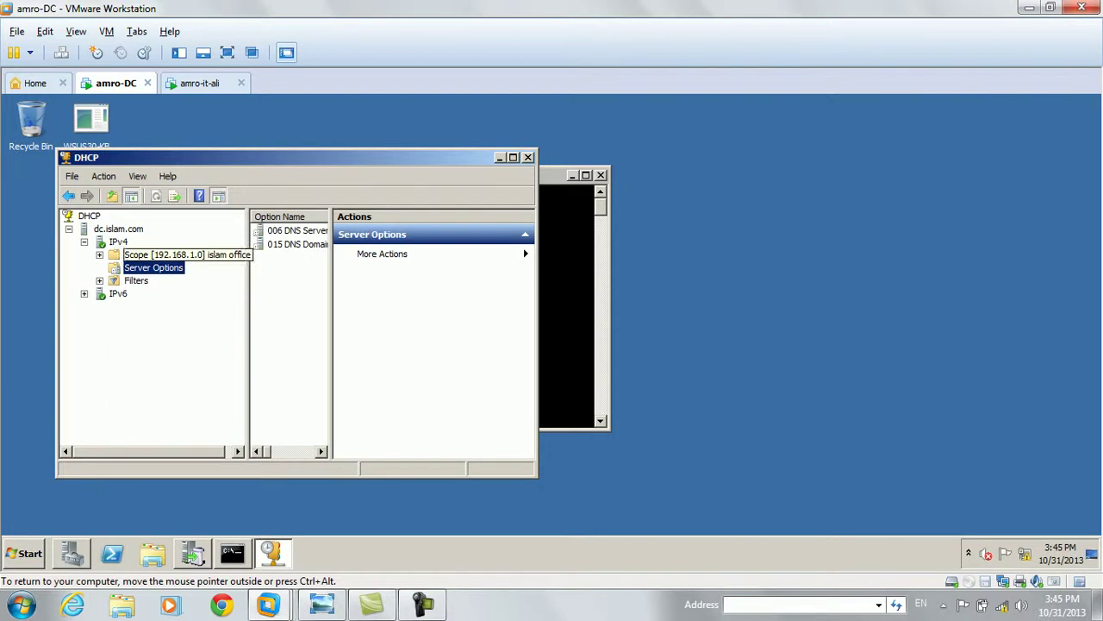
- Delete the 015 DNS Domain Name option with value rest.local from the Scope Options of the islam office scope
{"action": "left_click", "coordinate": [514, 157]}
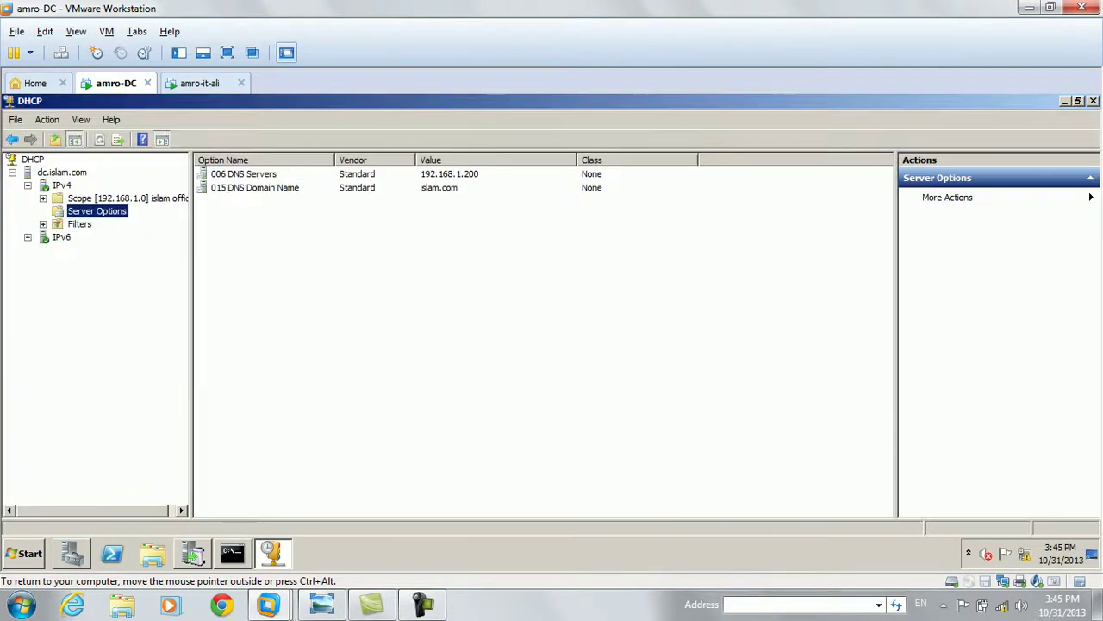
{"action": "left_click", "coordinate": [245, 174]}
{"action": "double_click", "coordinate": [126, 198]}
{"action": "left_click", "coordinate": [111, 250]}
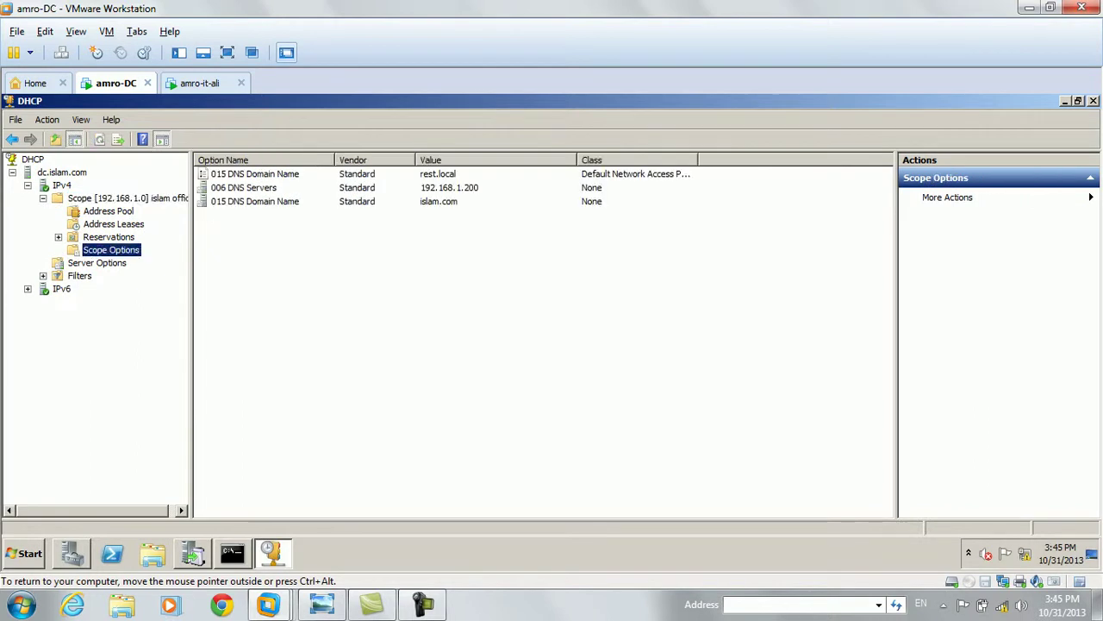
{"action": "left_click", "coordinate": [255, 174]}
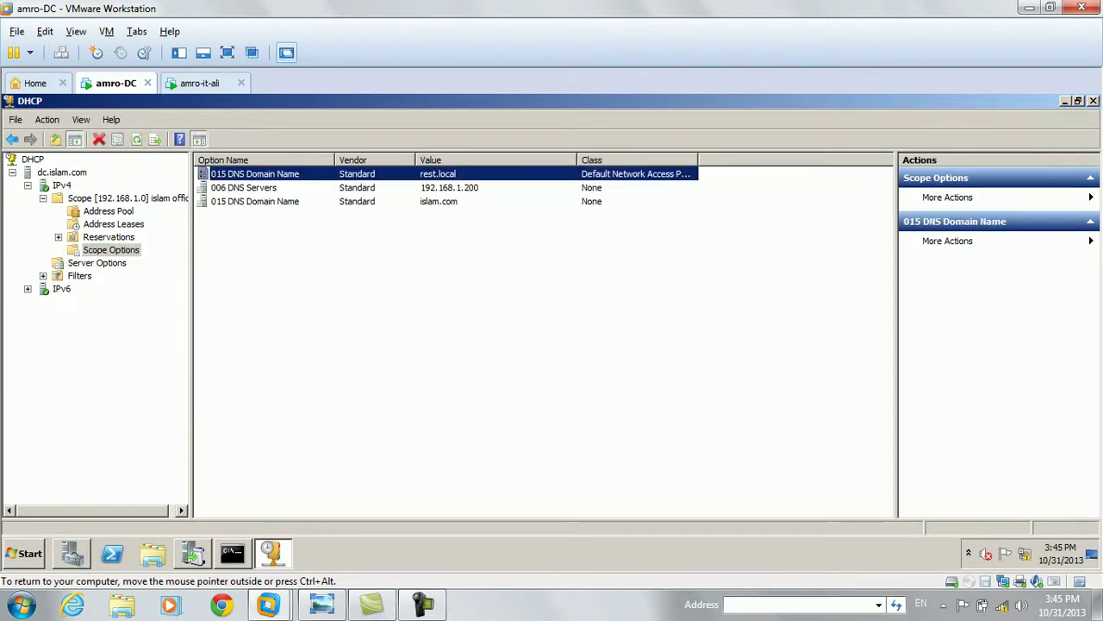
{"action": "right_click", "coordinate": [284, 173]}
{"action": "left_click", "coordinate": [306, 179]}
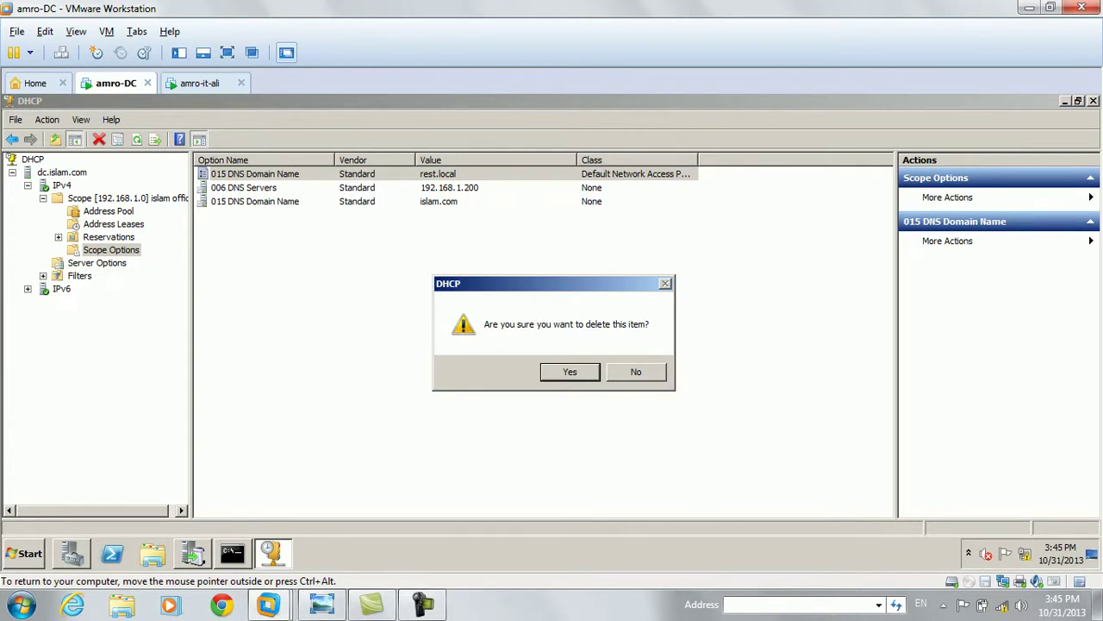
{"action": "key", "text": "Return"}
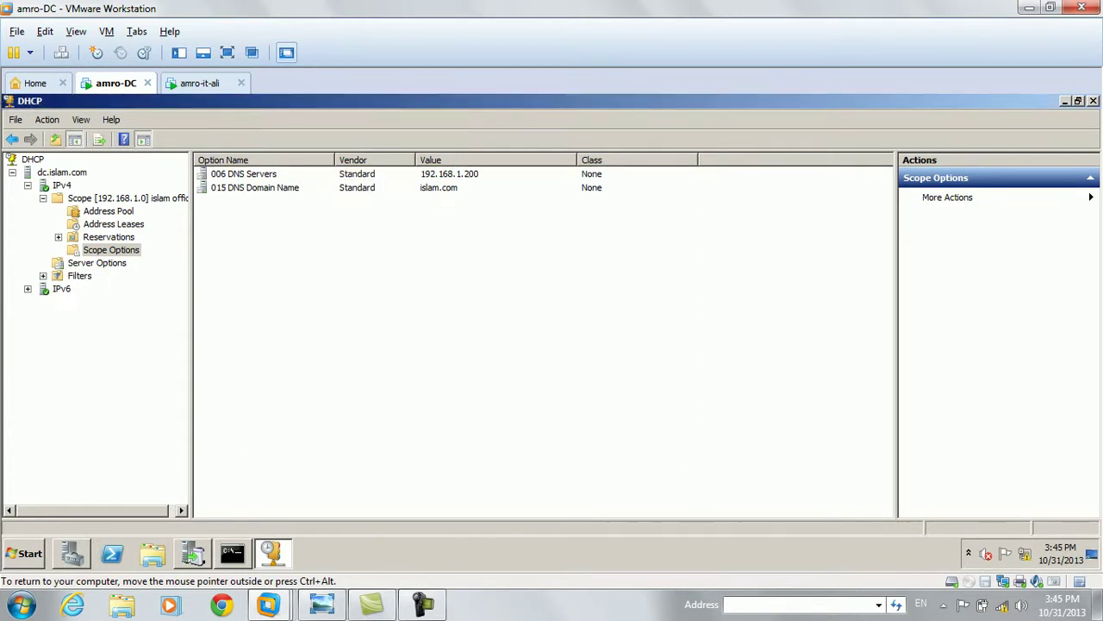
- Check the Network Access Protection settings in the IPv4 properties, decline disabling them on all scopes, and cancel the dialog
{"action": "left_click", "coordinate": [108, 237]}
{"action": "left_click", "coordinate": [61, 185]}
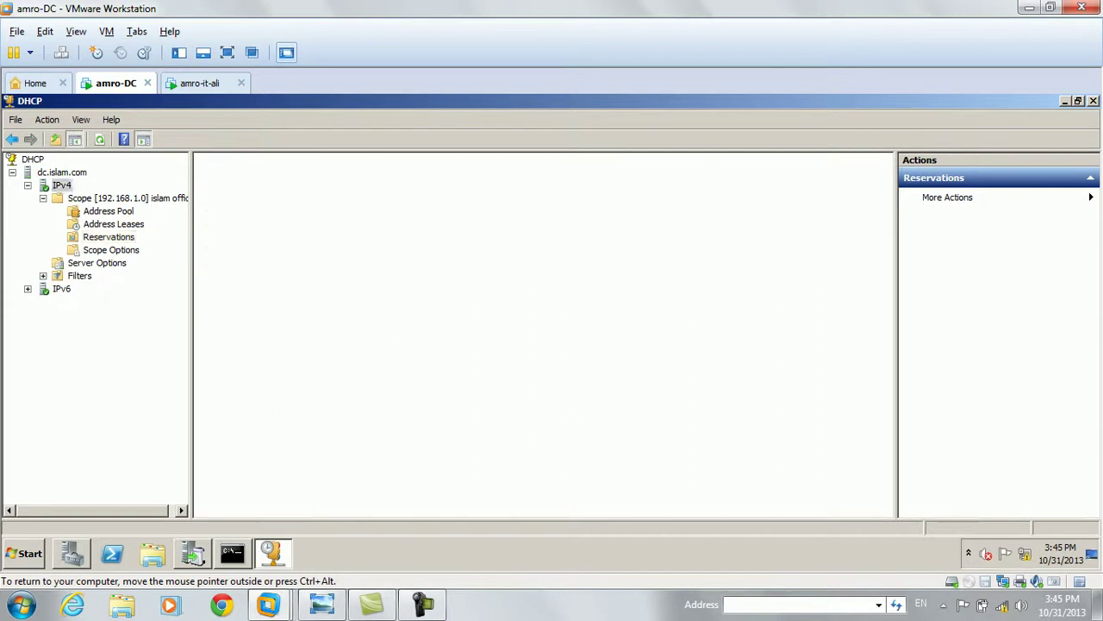
{"action": "right_click", "coordinate": [61, 184]}
{"action": "left_click", "coordinate": [90, 394]}
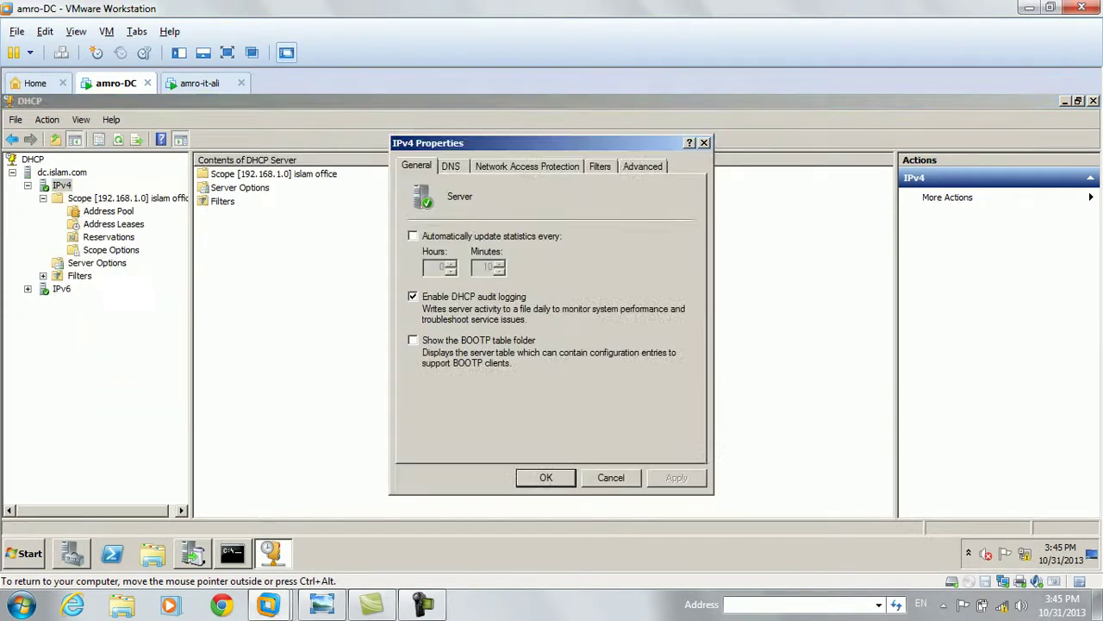
{"action": "left_click", "coordinate": [527, 166]}
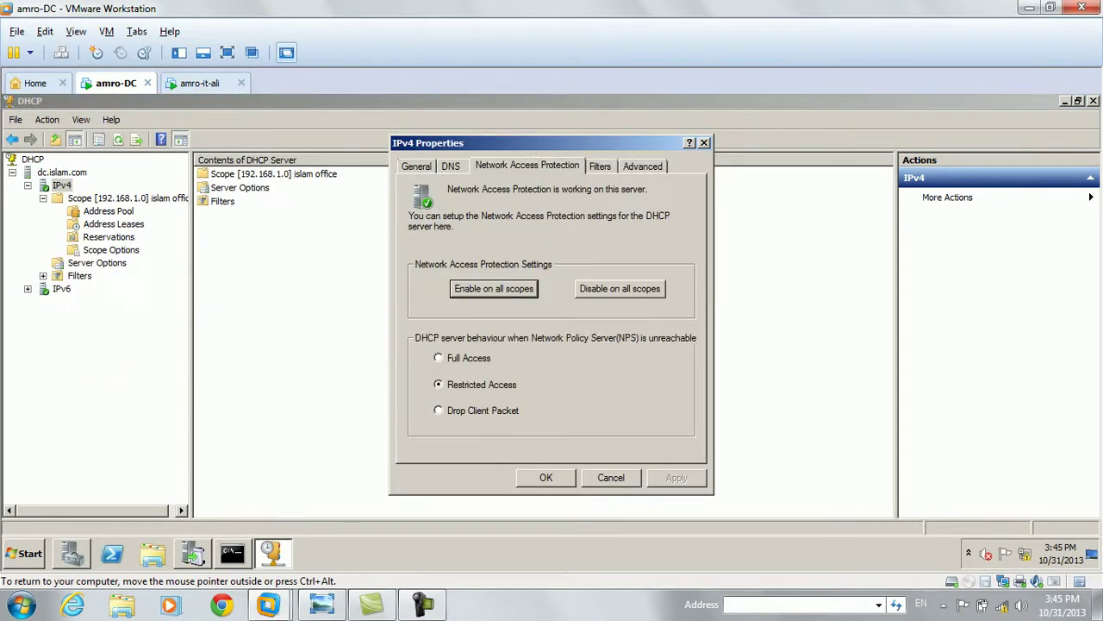
{"action": "left_click", "coordinate": [619, 288]}
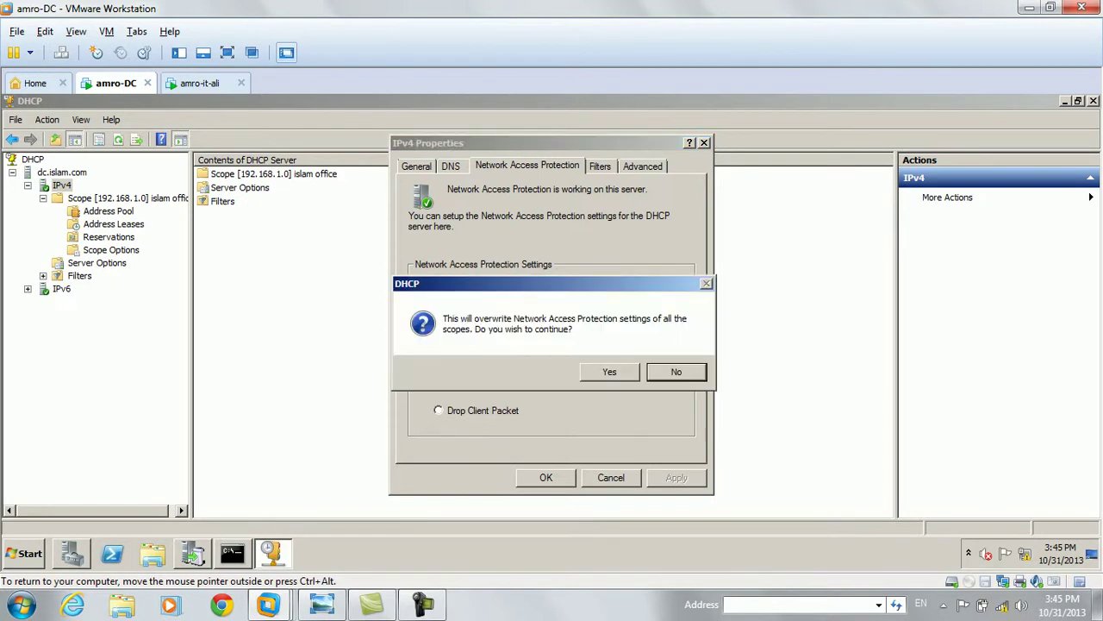
{"action": "left_click", "coordinate": [677, 372]}
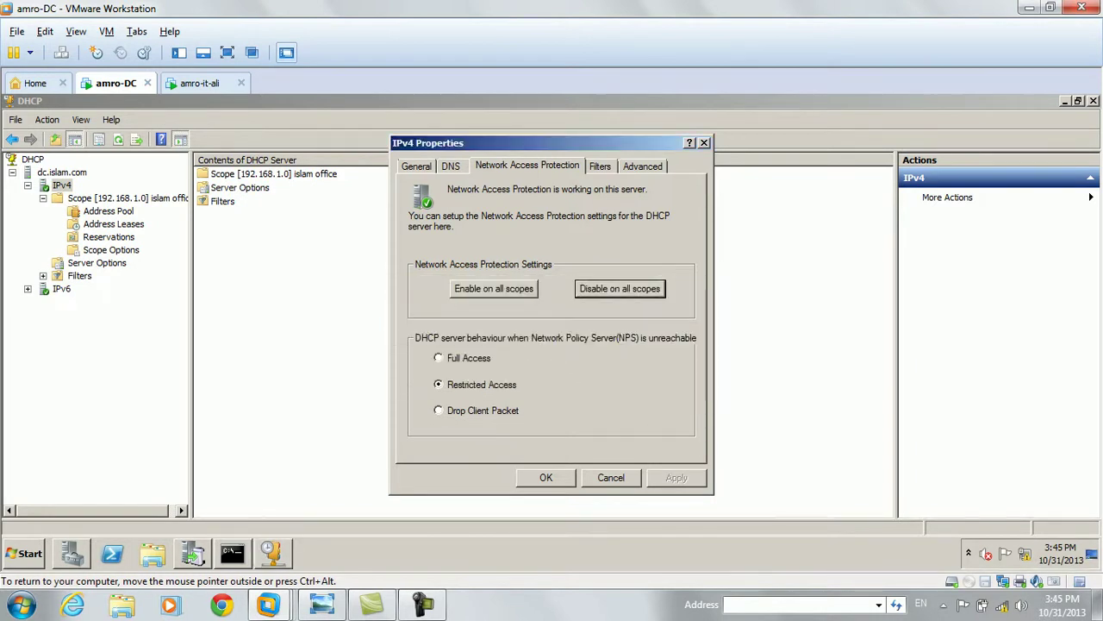
{"action": "left_click", "coordinate": [611, 477]}
- Check the Network Access Protection settings in the islam office scope's properties, and cancel the dialog
{"action": "left_click", "coordinate": [125, 198]}
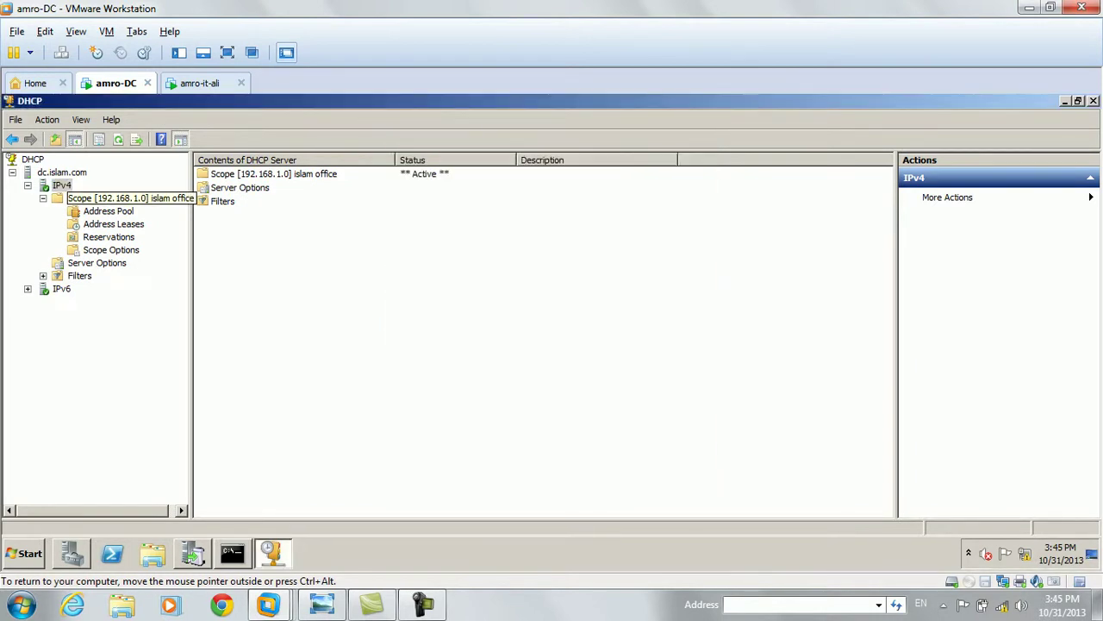
{"action": "right_click", "coordinate": [125, 199]}
{"action": "left_click", "coordinate": [159, 361]}
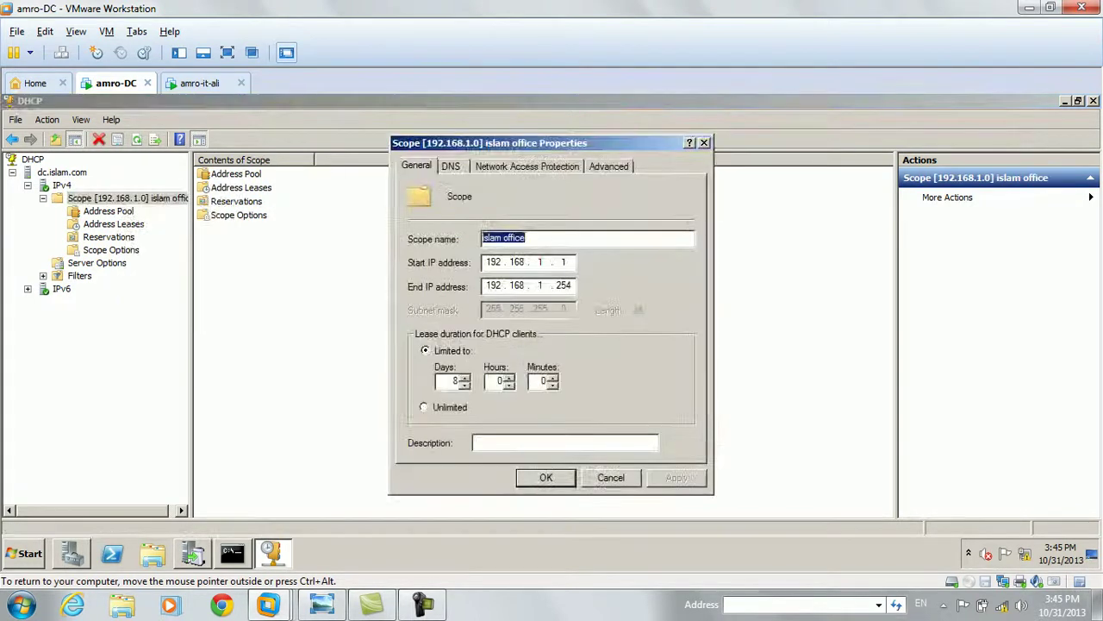
{"action": "left_click", "coordinate": [527, 165]}
{"action": "left_click", "coordinate": [612, 478]}
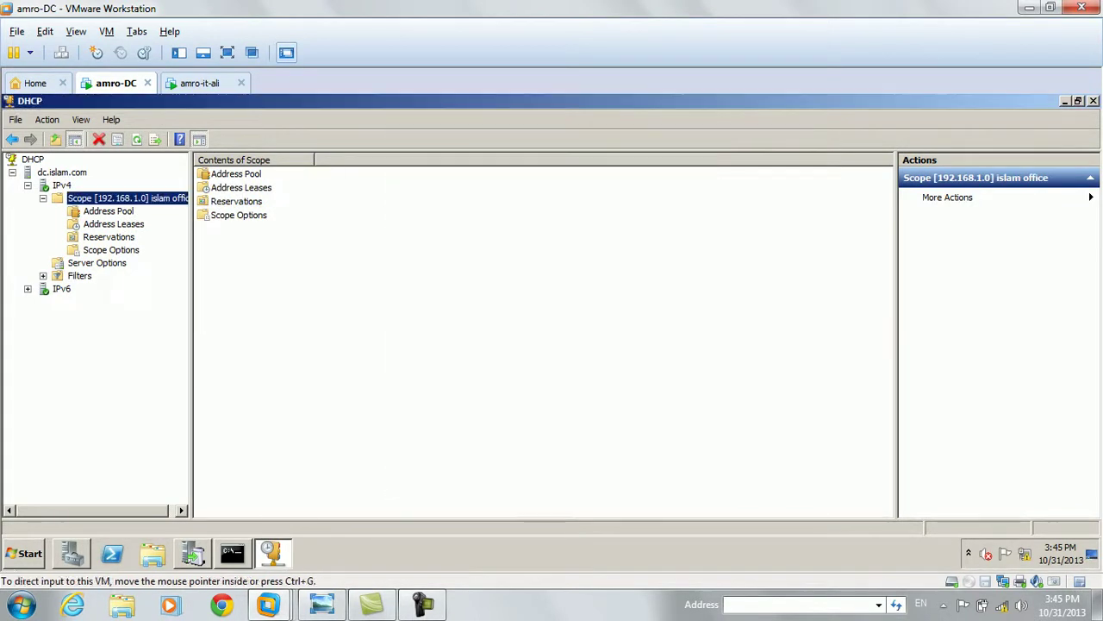
- Switch to the amro-it-ali client and renew its IP configuration with ipconfig /renew at the command prompt
{"action": "left_click", "coordinate": [200, 84]}
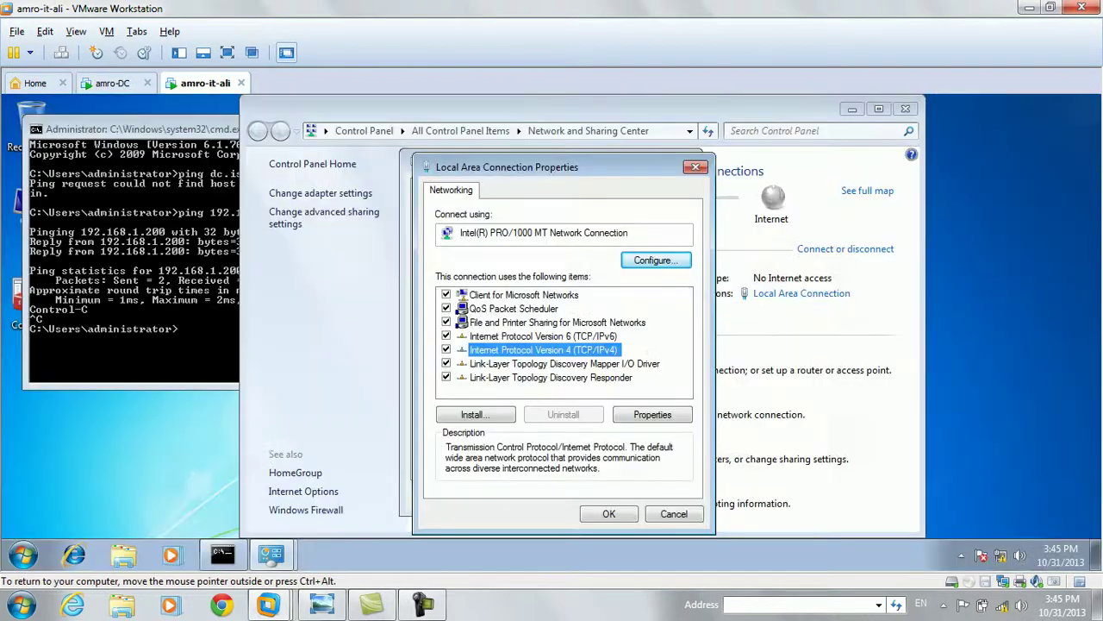
{"action": "left_click", "coordinate": [164, 259]}
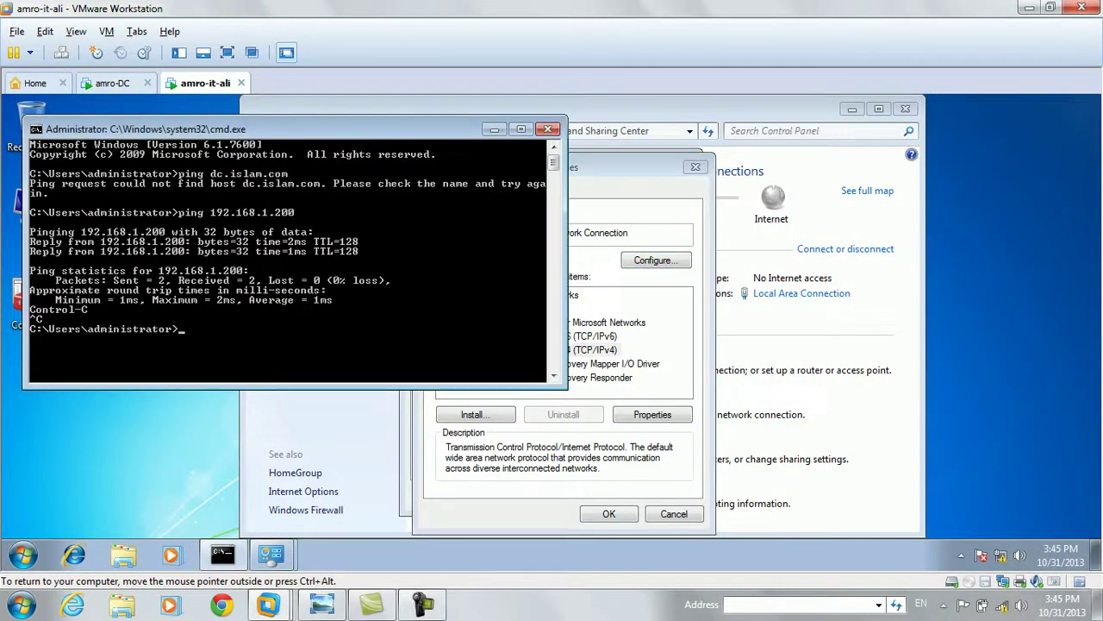
{"action": "key", "text": "Up"}
{"action": "key", "text": "BackSpace"}
{"action": "key", "text": "BackSpace"}
{"action": "key", "text": "BackSpace"}
{"action": "key", "text": "BackSpace"}
{"action": "key", "text": "BackSpace"}
{"action": "key", "text": "BackSpace"}
{"action": "key", "text": "BackSpace"}
{"action": "key", "text": "BackSpace"}
{"action": "key", "text": "BackSpace"}
{"action": "key", "text": "BackSpace"}
{"action": "key", "text": "BackSpace"}
{"action": "key", "text": "BackSpace"}
{"action": "key", "text": "BackSpace"}
{"action": "key", "text": "BackSpace"}
{"action": "key", "text": "BackSpace"}
{"action": "key", "text": "BackSpace"}
{"action": "key", "text": "BackSpace"}
{"action": "key", "text": "BackSpace"}
{"action": "type", "text": "ipconfig /renew"}
{"action": "key", "text": "Return"}
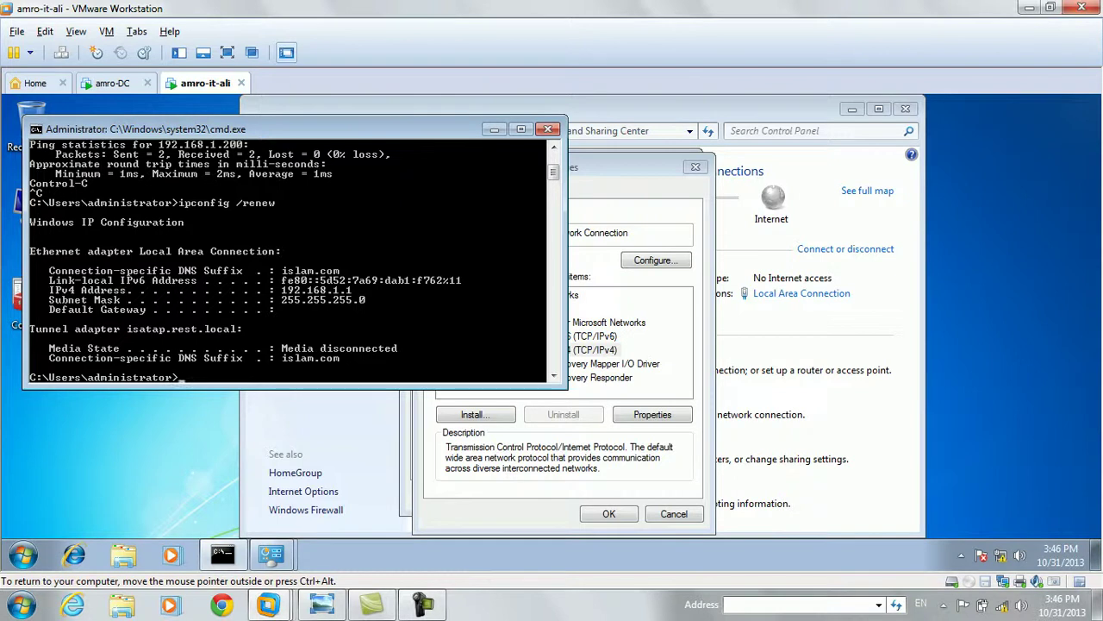
- Ping dc.islam.com from the client to test name resolution, and stop the ping
{"action": "key", "text": "Up"}
{"action": "key", "text": "Up"}
{"action": "key", "text": "Up"}
{"action": "key", "text": "Return"}
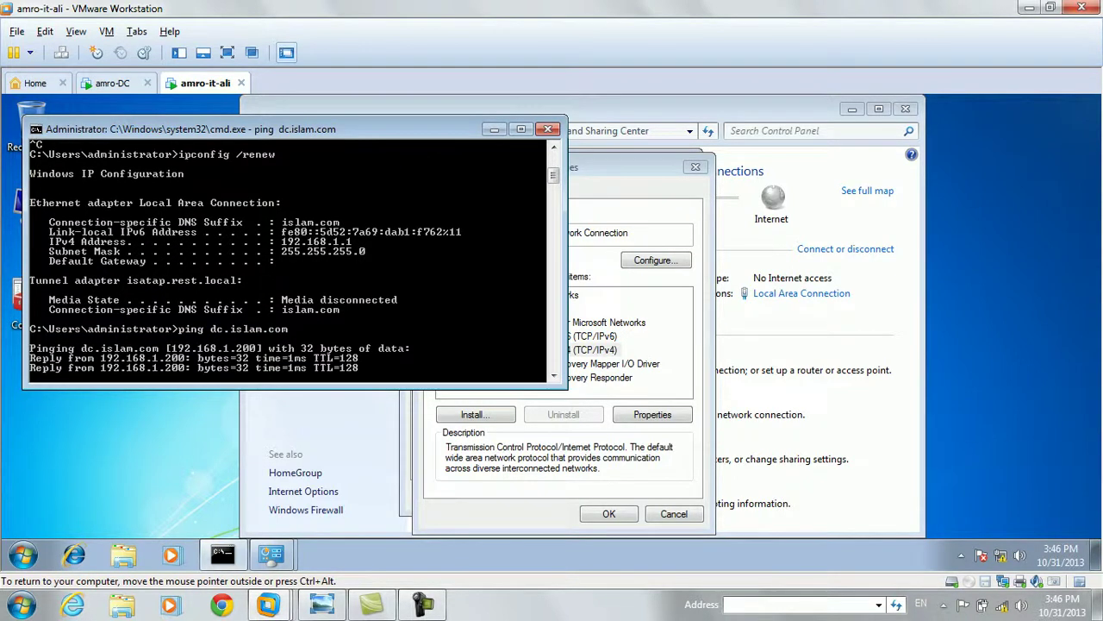
{"action": "key", "text": "ctrl+c"}
- Force a group policy update on the client with gpupdate /force
{"action": "scroll", "coordinate": [287, 265], "scroll_direction": "down", "scroll_amount": 3}
{"action": "type", "text": "gpup"}
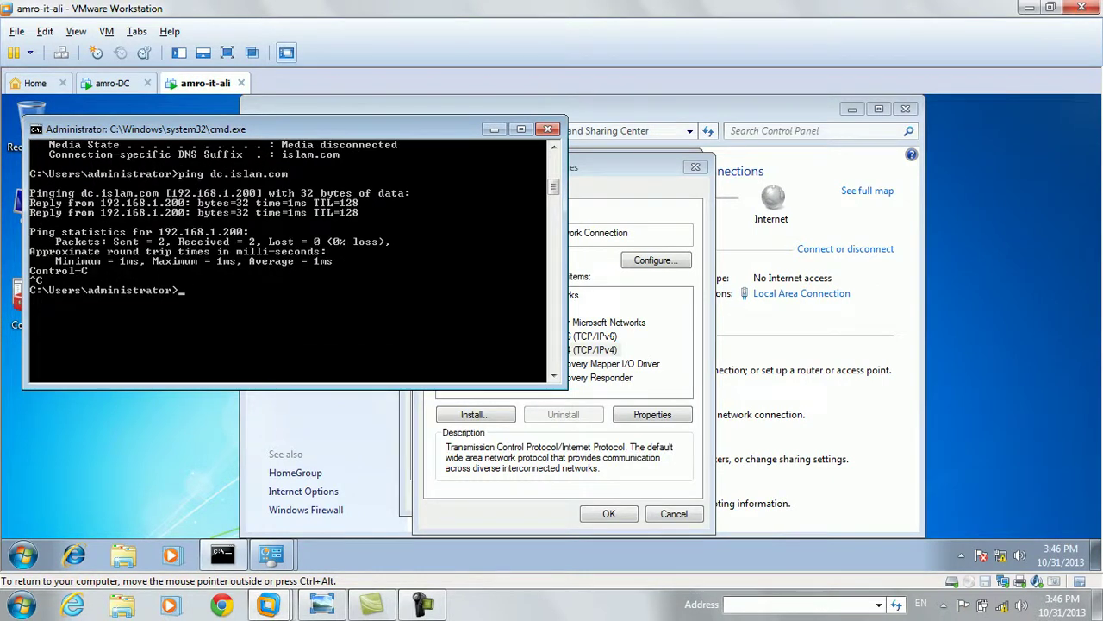
{"action": "type", "text": "date /force"}
{"action": "key", "text": "Return"}
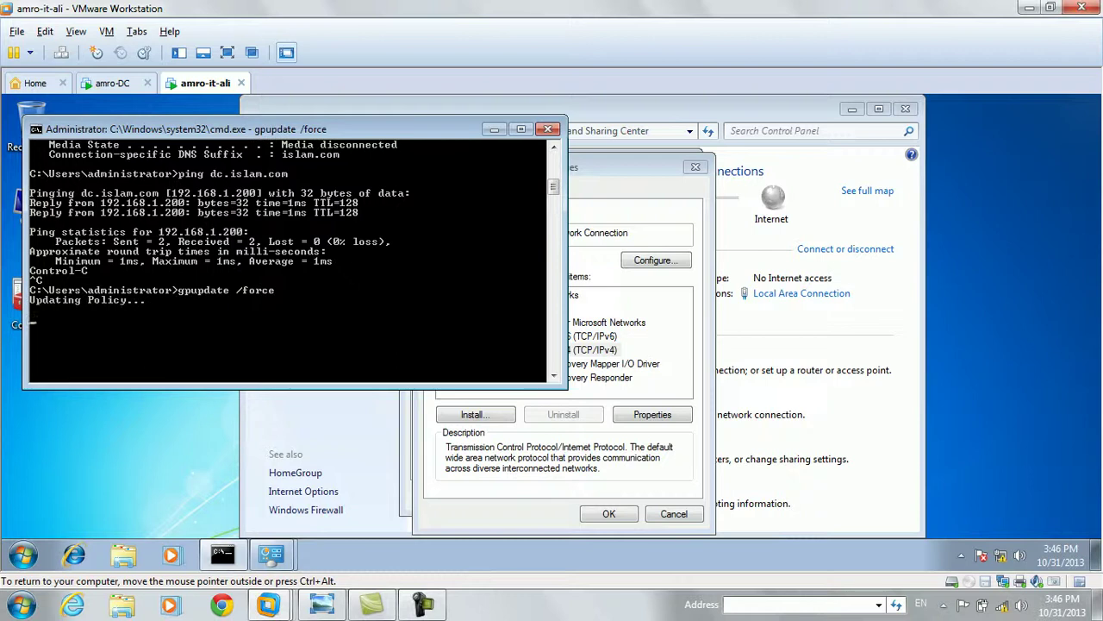
- Check the DHCP and DNS server entries in the Local Area Connection details, close the network windows, and minimize the command prompt
{"action": "left_click", "coordinate": [638, 166]}
{"action": "left_click", "coordinate": [674, 514]}
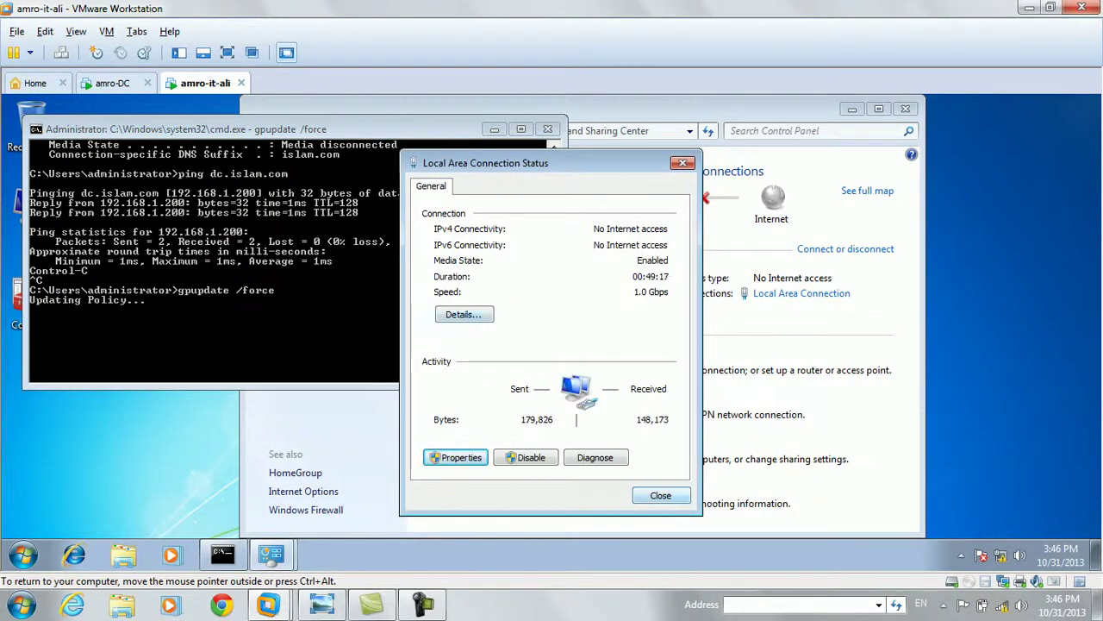
{"action": "left_click", "coordinate": [464, 315]}
{"action": "left_click", "coordinate": [556, 370]}
{"action": "left_click", "coordinate": [555, 384]}
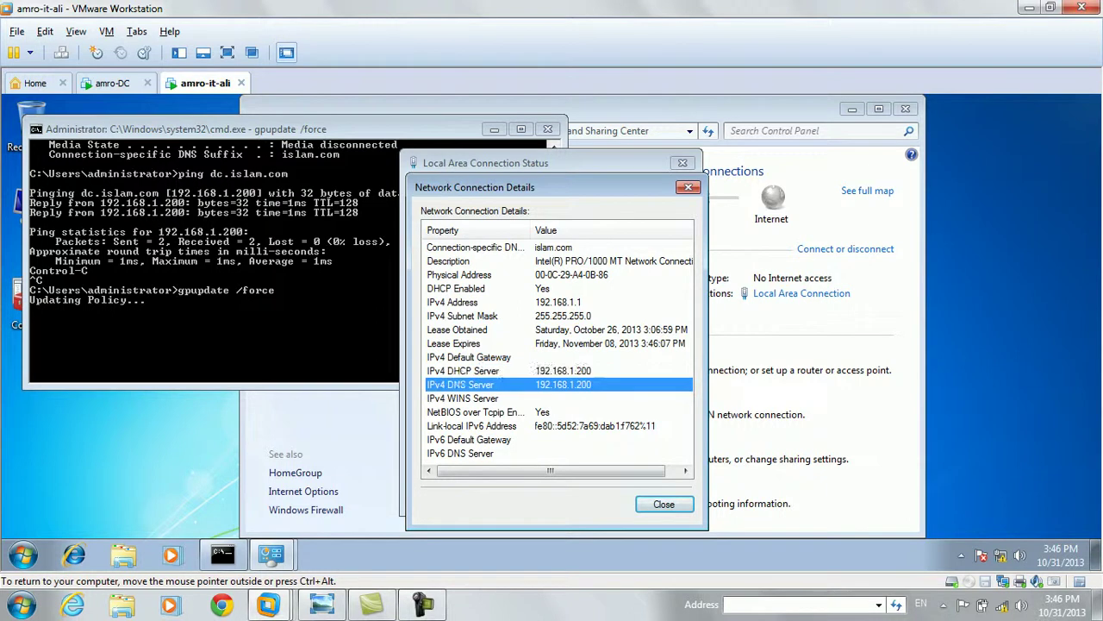
{"action": "left_click", "coordinate": [663, 504]}
{"action": "key", "text": "Escape"}
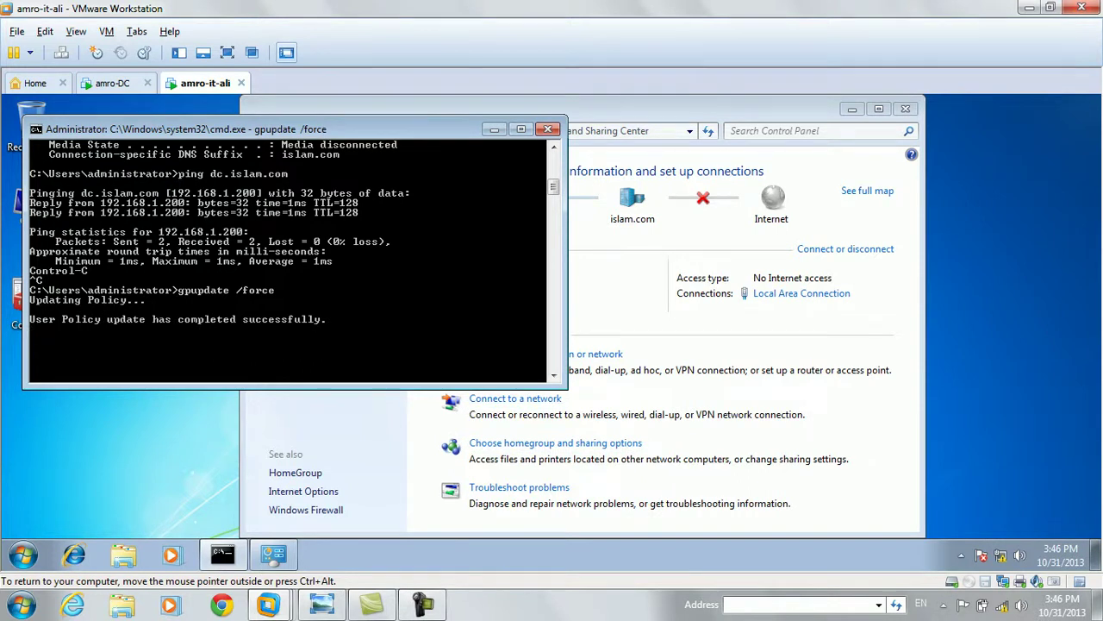
{"action": "left_click", "coordinate": [495, 129]}
{"action": "left_click", "coordinate": [905, 109]}
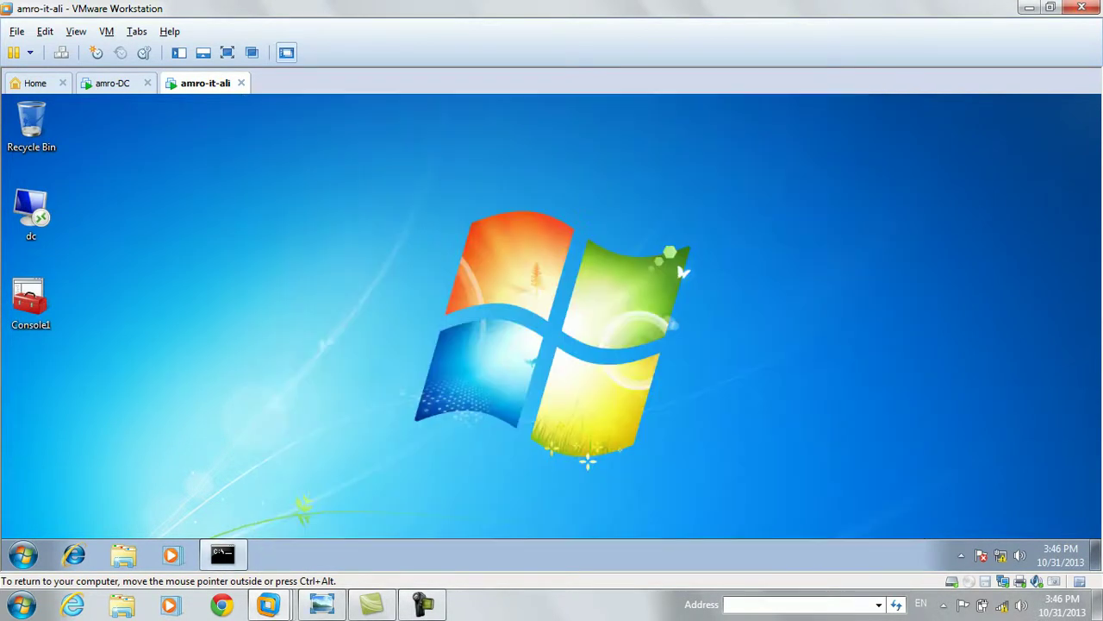
- Switch to amro-DC, close the DHCP console, and refresh the Computers overview in Update Services
{"action": "left_click", "coordinate": [113, 84]}
{"action": "left_click", "coordinate": [112, 83]}
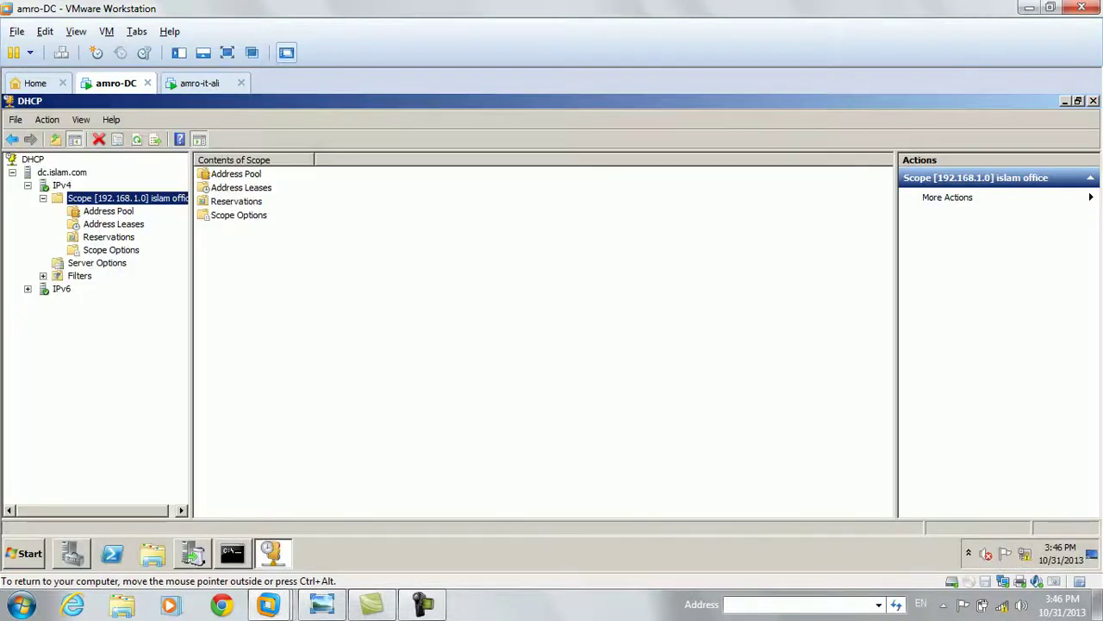
{"action": "right_click", "coordinate": [272, 553]}
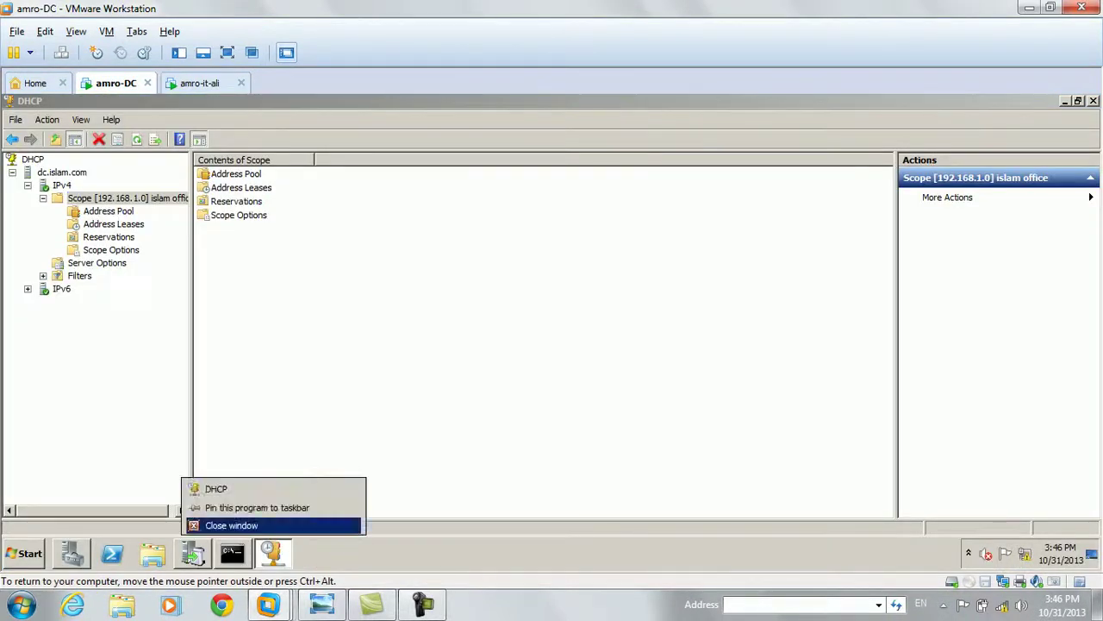
{"action": "left_click", "coordinate": [246, 522]}
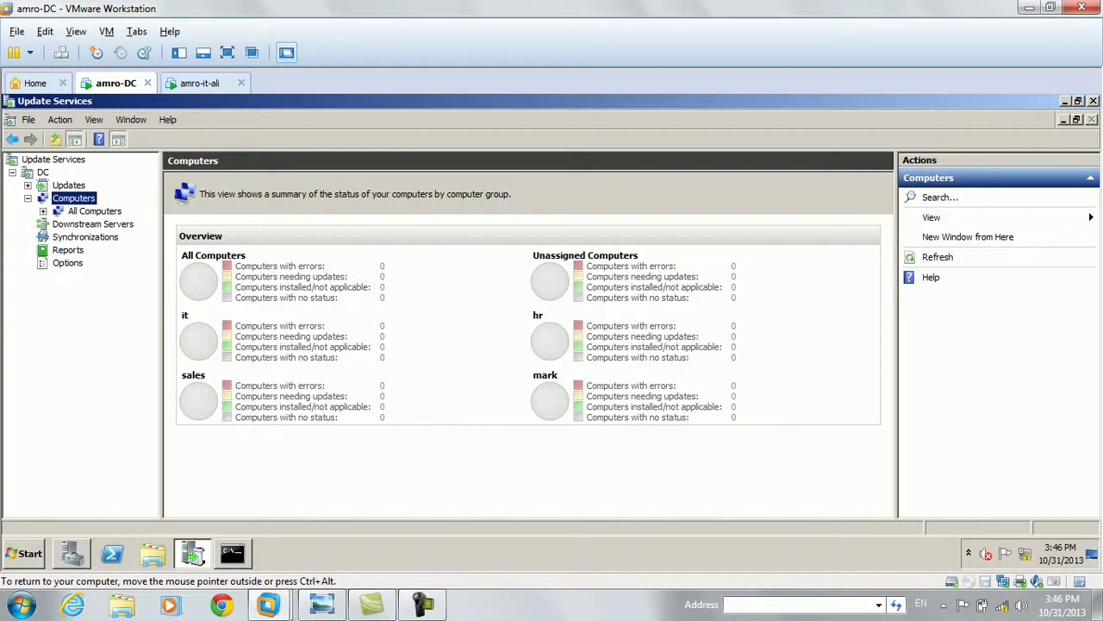
{"action": "left_click", "coordinate": [937, 256]}
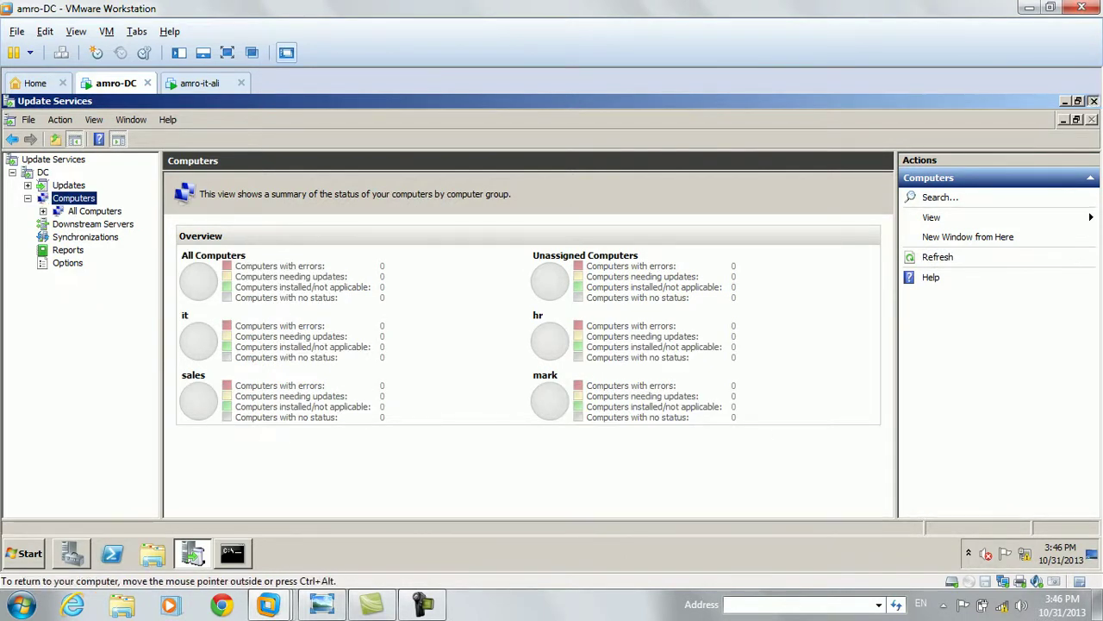
- Close the Update Services console and switch back to the amro-it-ali client
{"action": "left_click", "coordinate": [1093, 101]}
{"action": "left_click", "coordinate": [200, 83]}
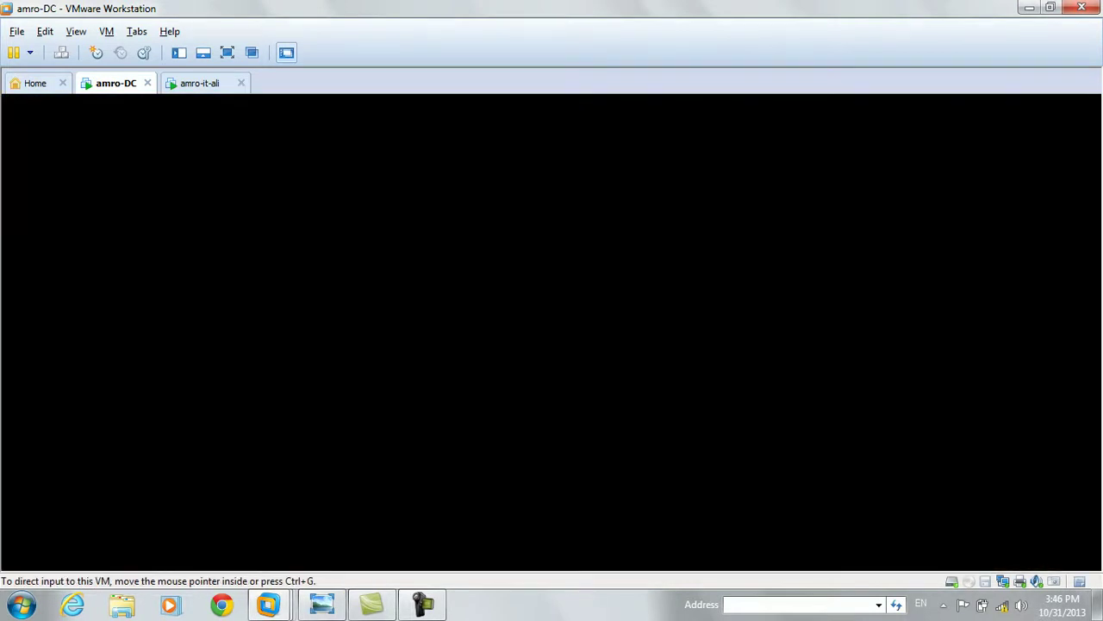